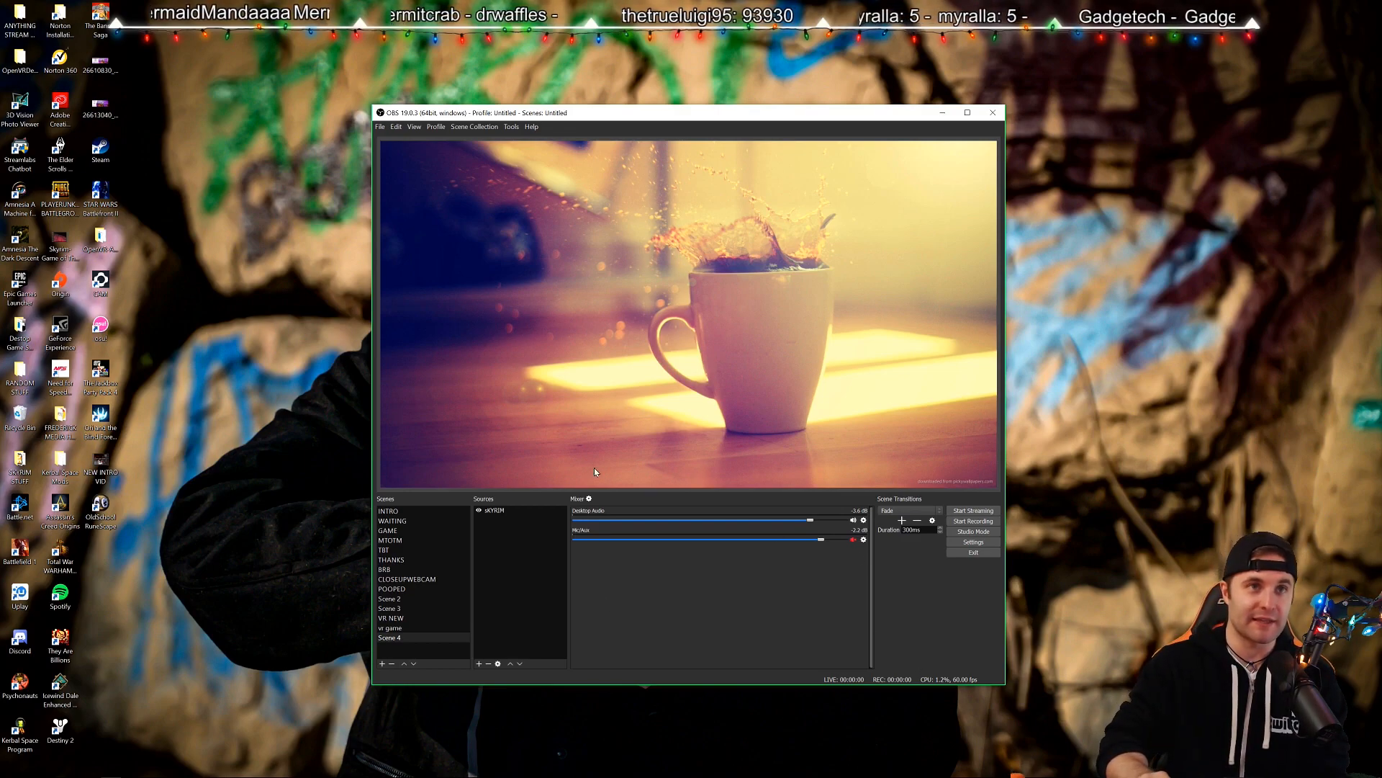
# Select the sKYRIM source and open OBS Settings on the General page.
pyautogui.click(690, 321)
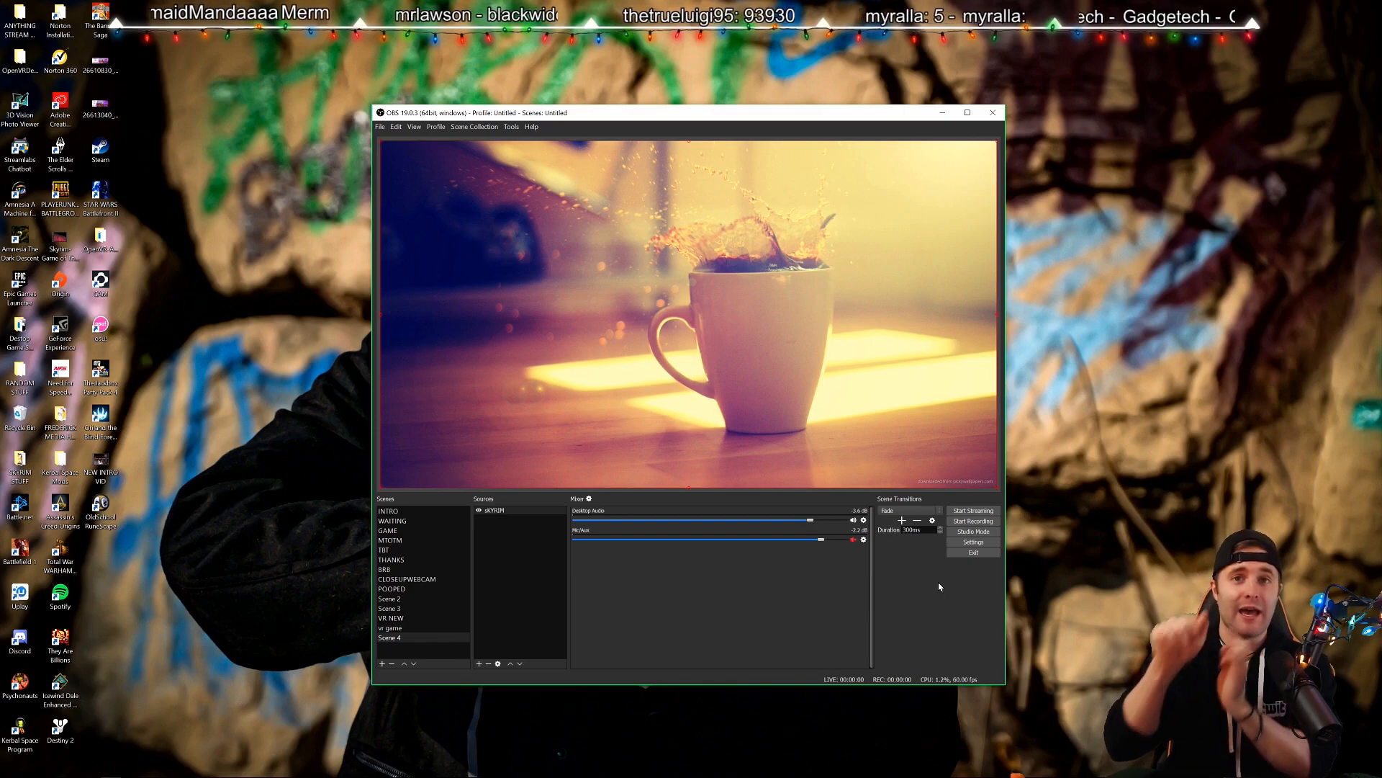
pyautogui.click(988, 542)
# Enlarge the Settings window, try the Default theme, then apply the Dark theme again.
pyautogui.moveTo(780, 506); pyautogui.dragTo(1014, 679)
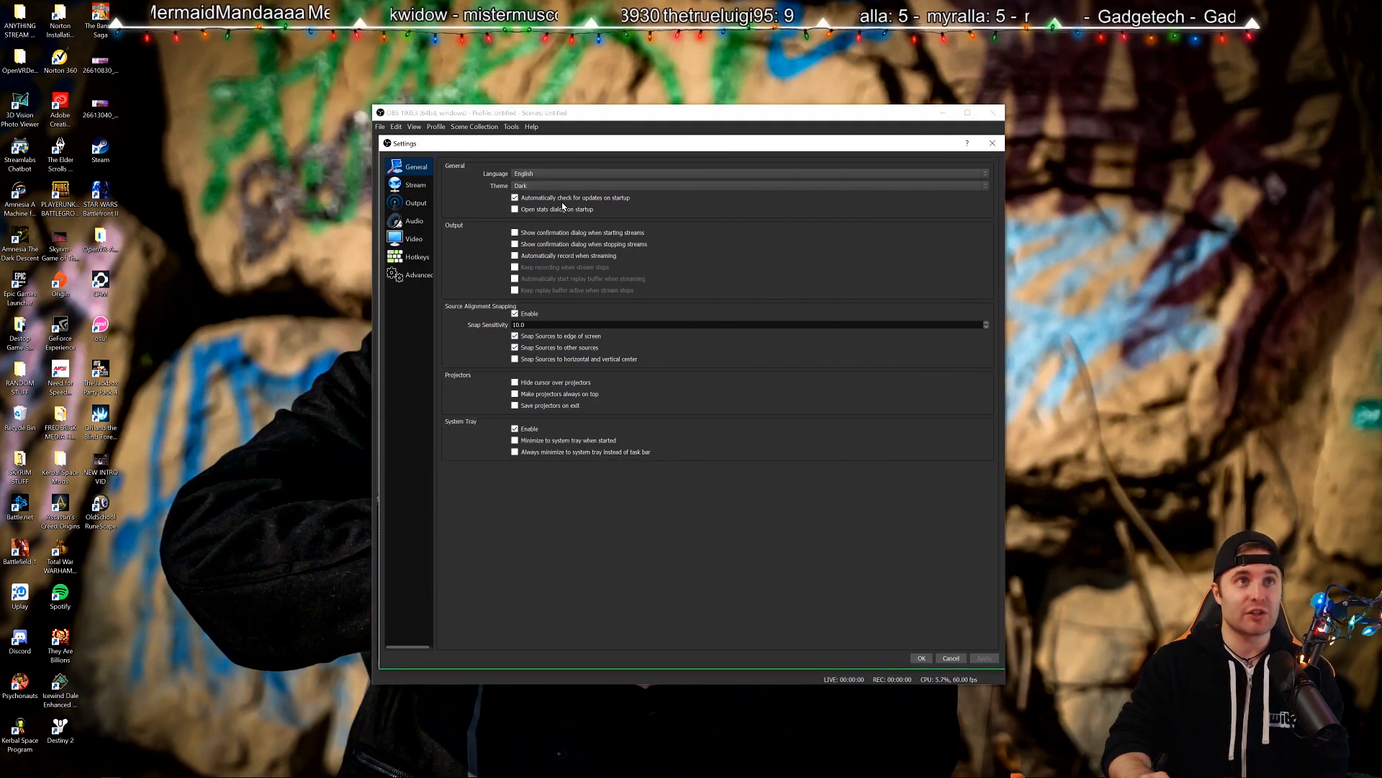
pyautogui.click(520, 186)
pyautogui.click(519, 192)
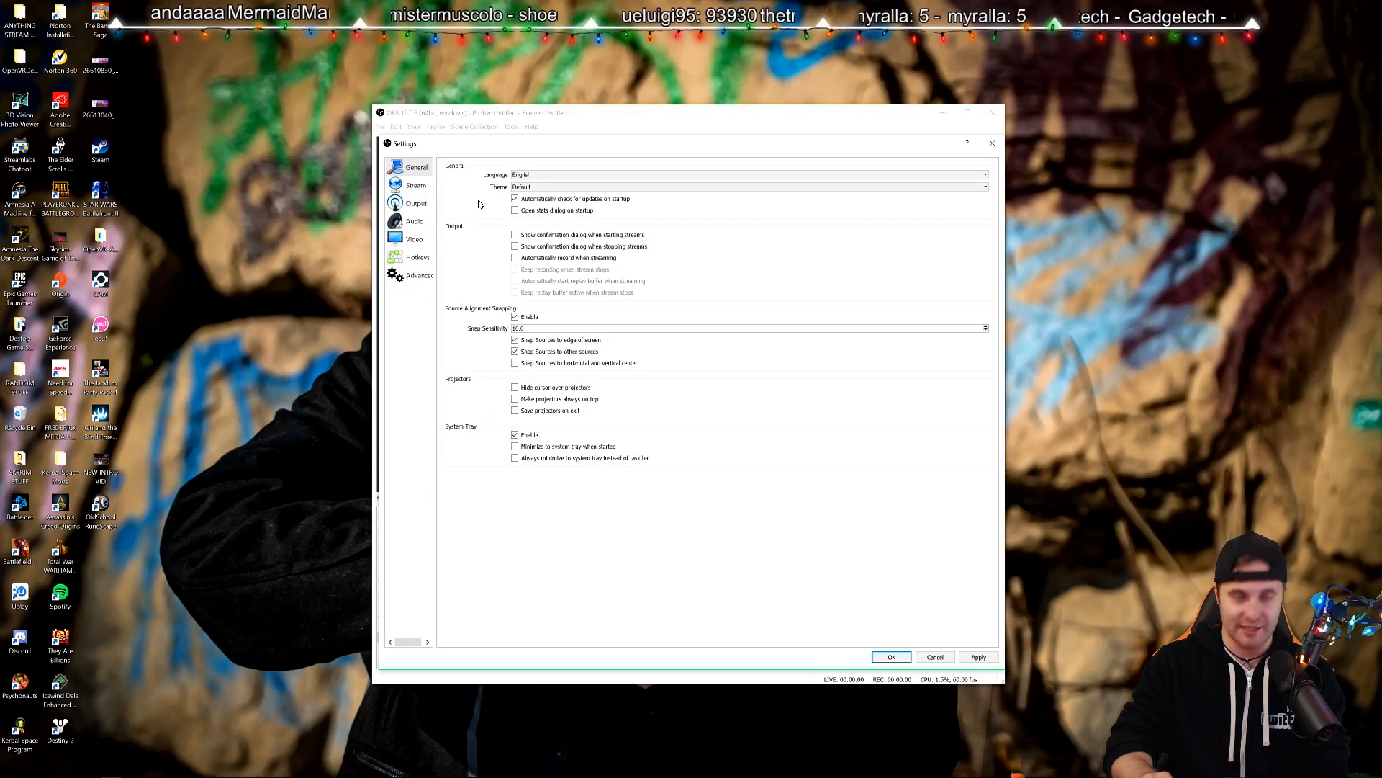
pyautogui.click(545, 189)
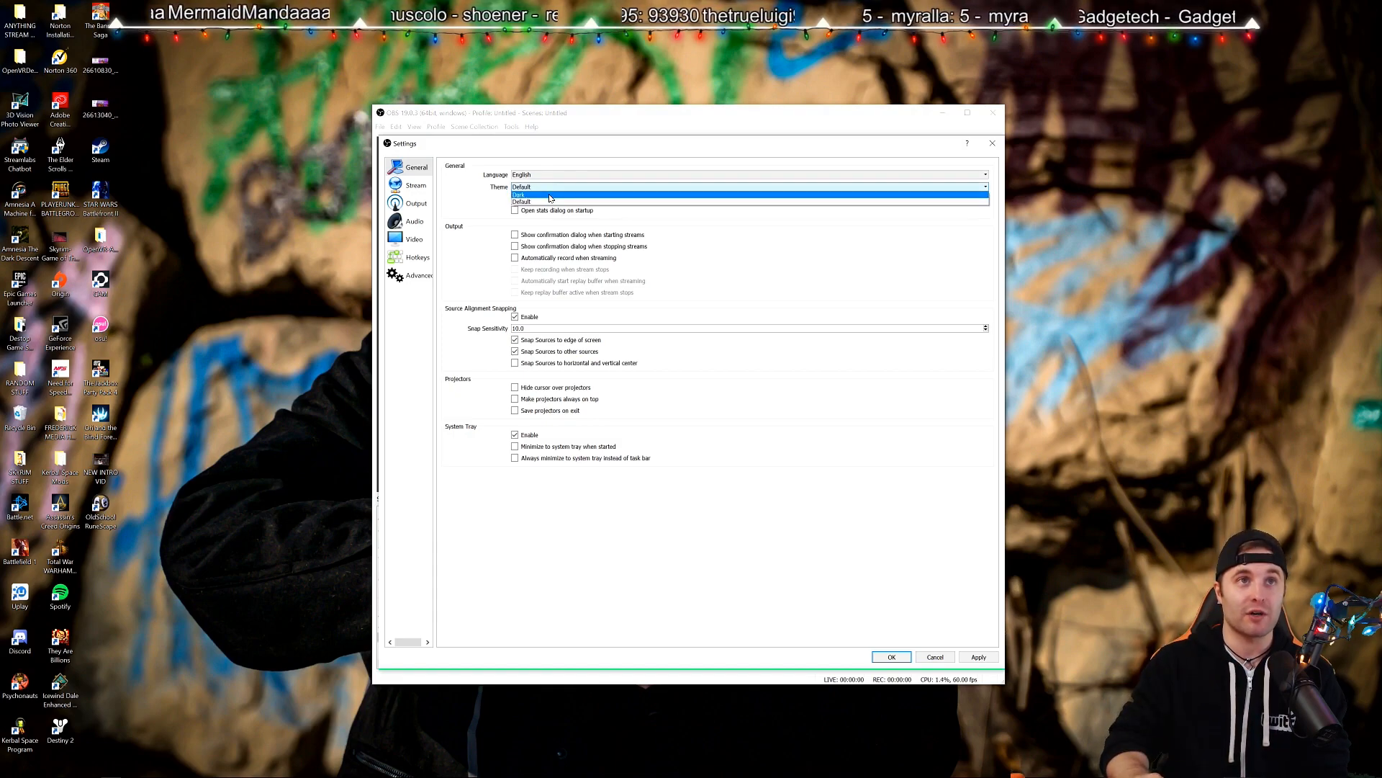
pyautogui.click(550, 196)
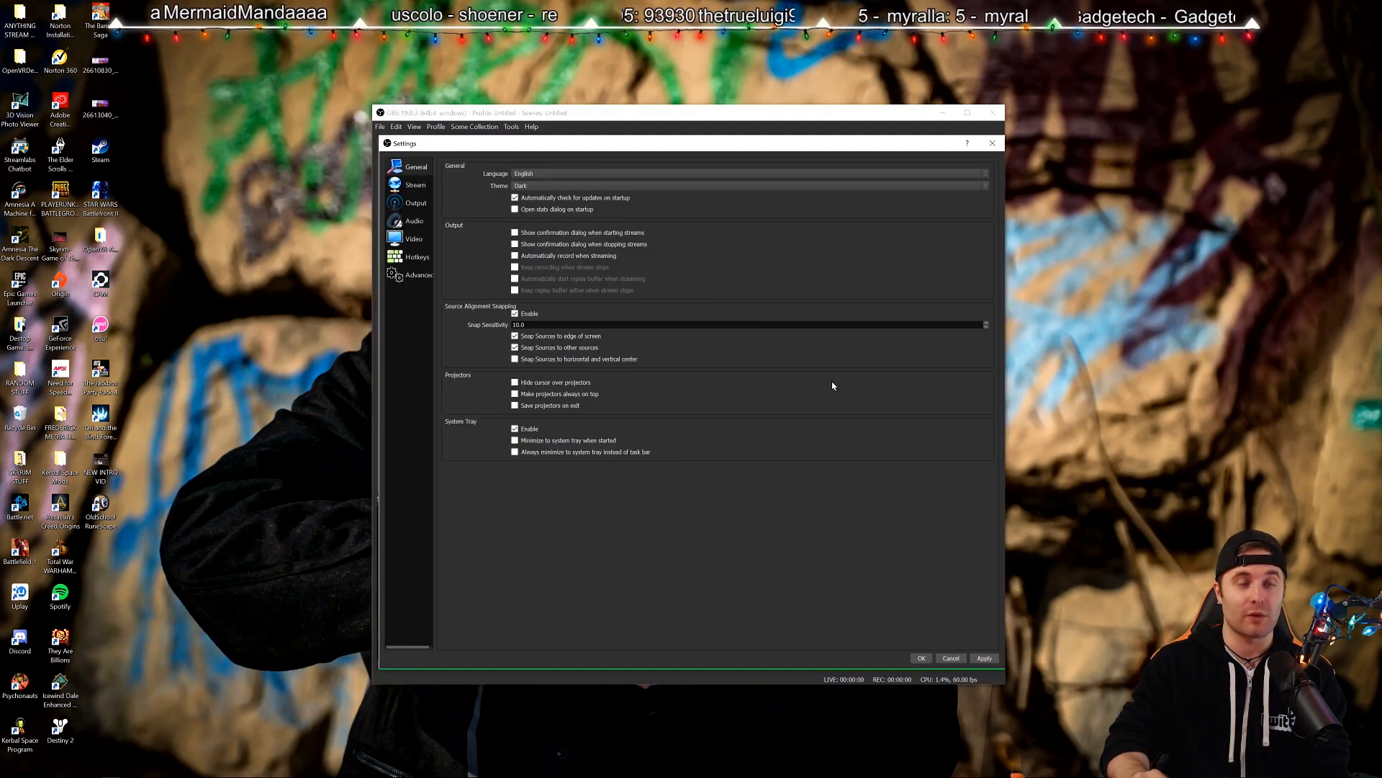
pyautogui.click(971, 657)
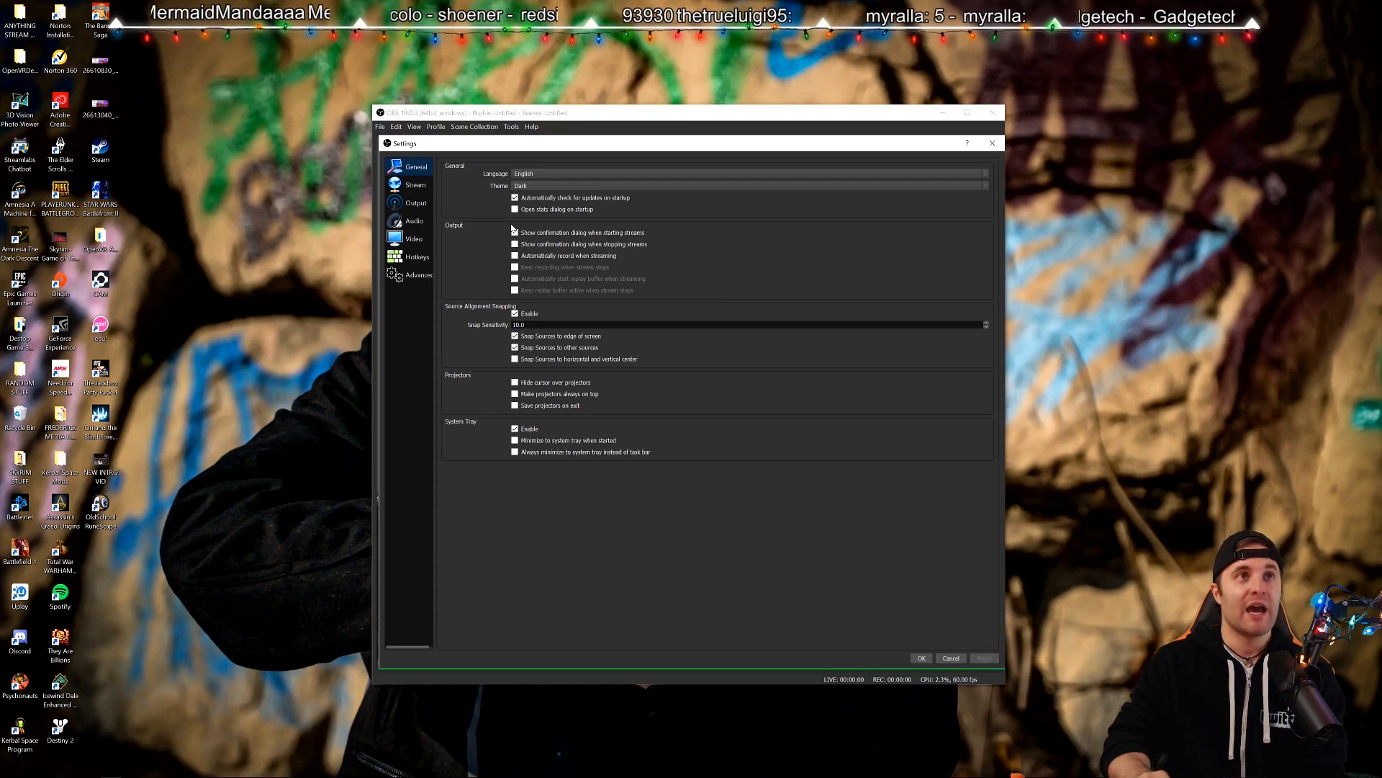
# On the Stream page, show all services, try YouTube / YouTube Gaming, then reselect Twitch.
pyautogui.click(425, 191)
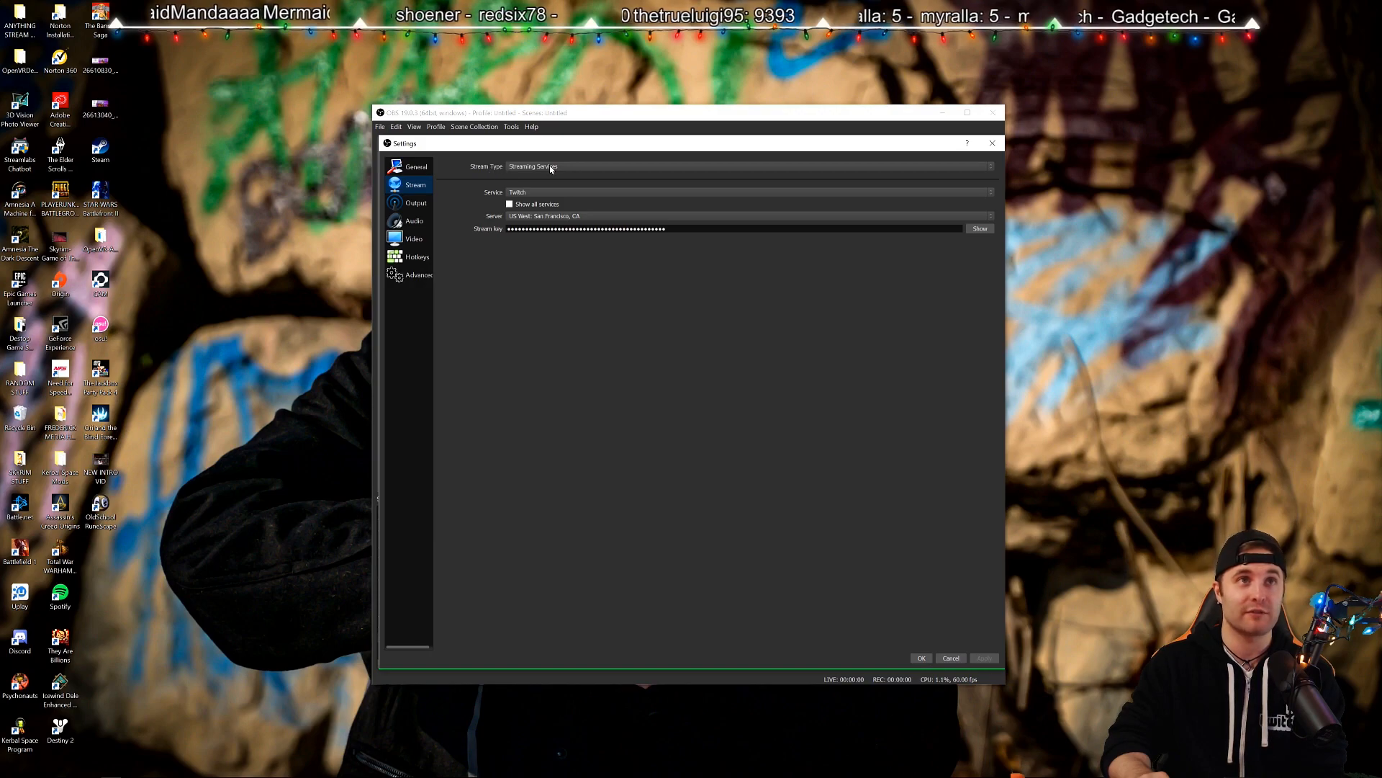
pyautogui.click(509, 206)
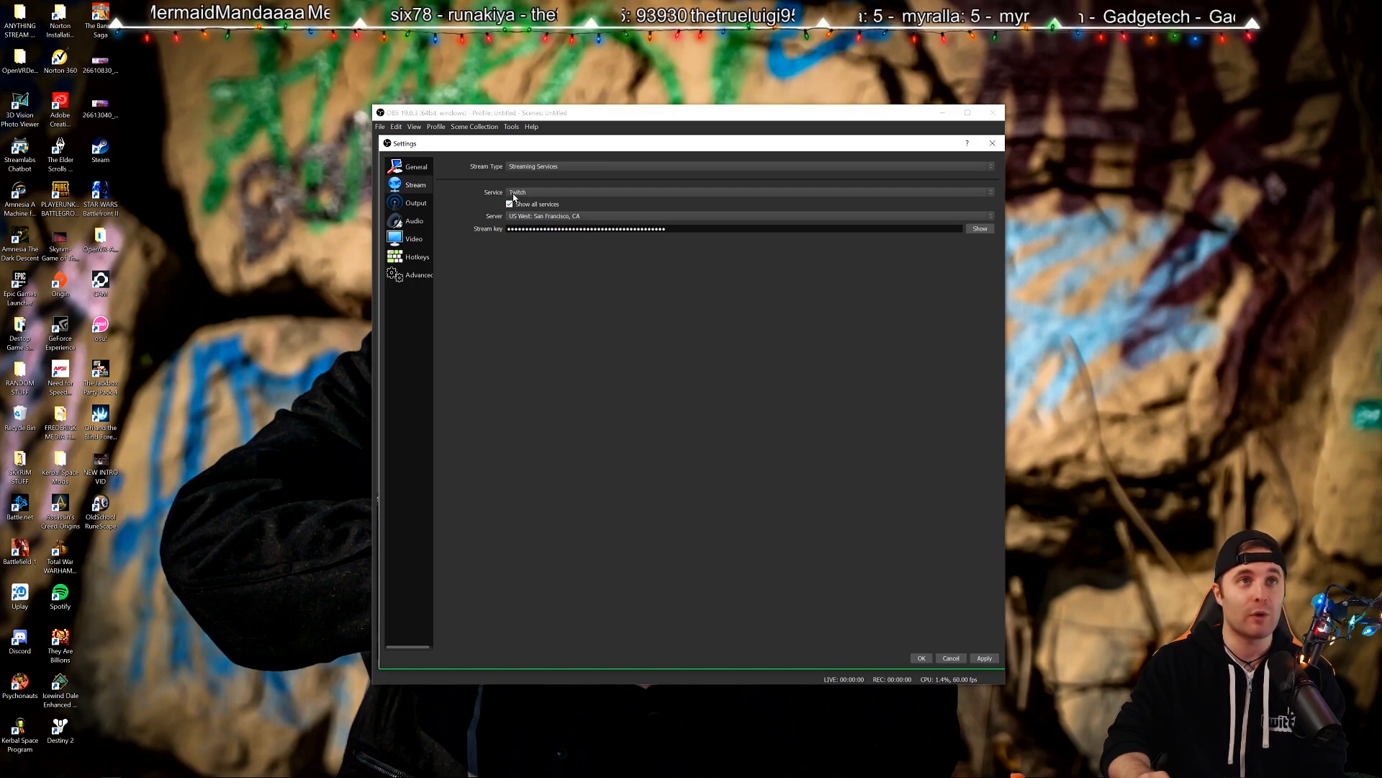
pyautogui.click(513, 193)
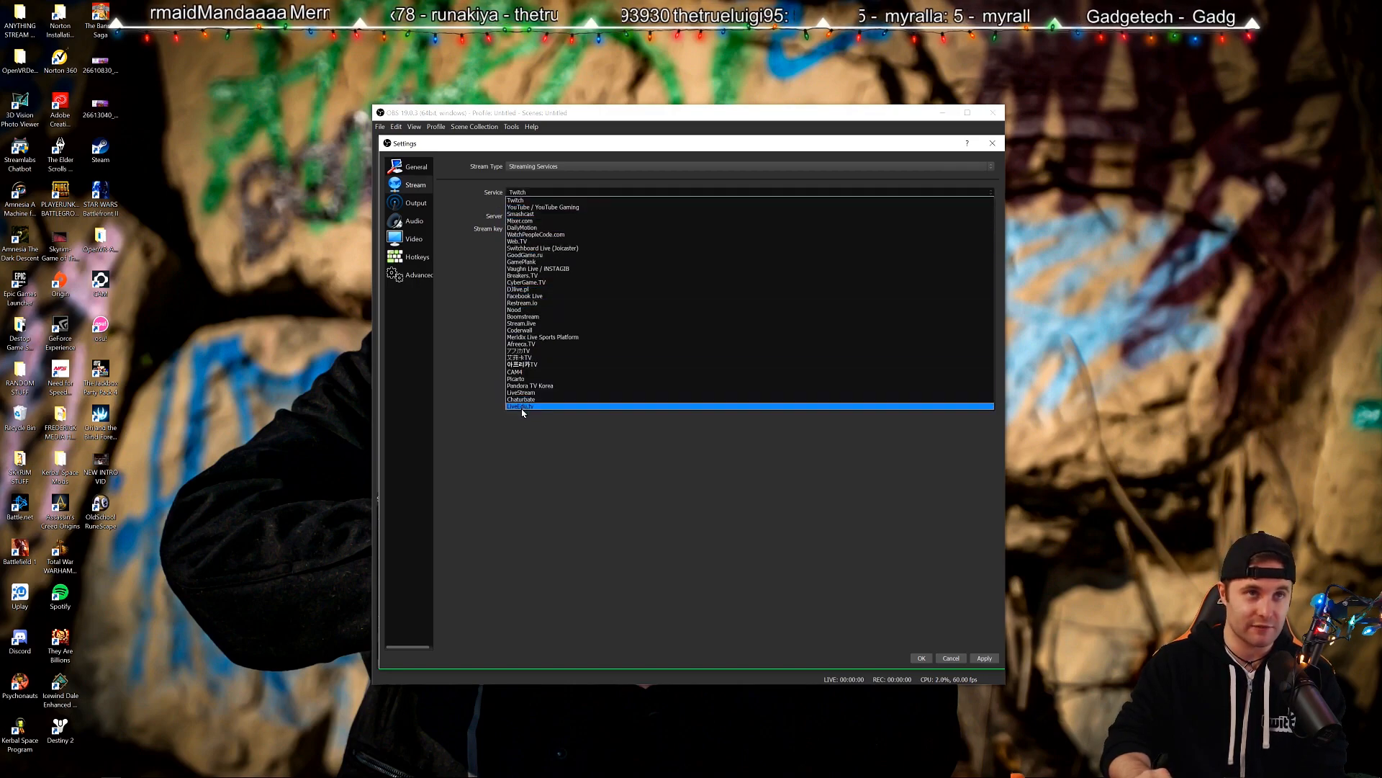
pyautogui.click(517, 190)
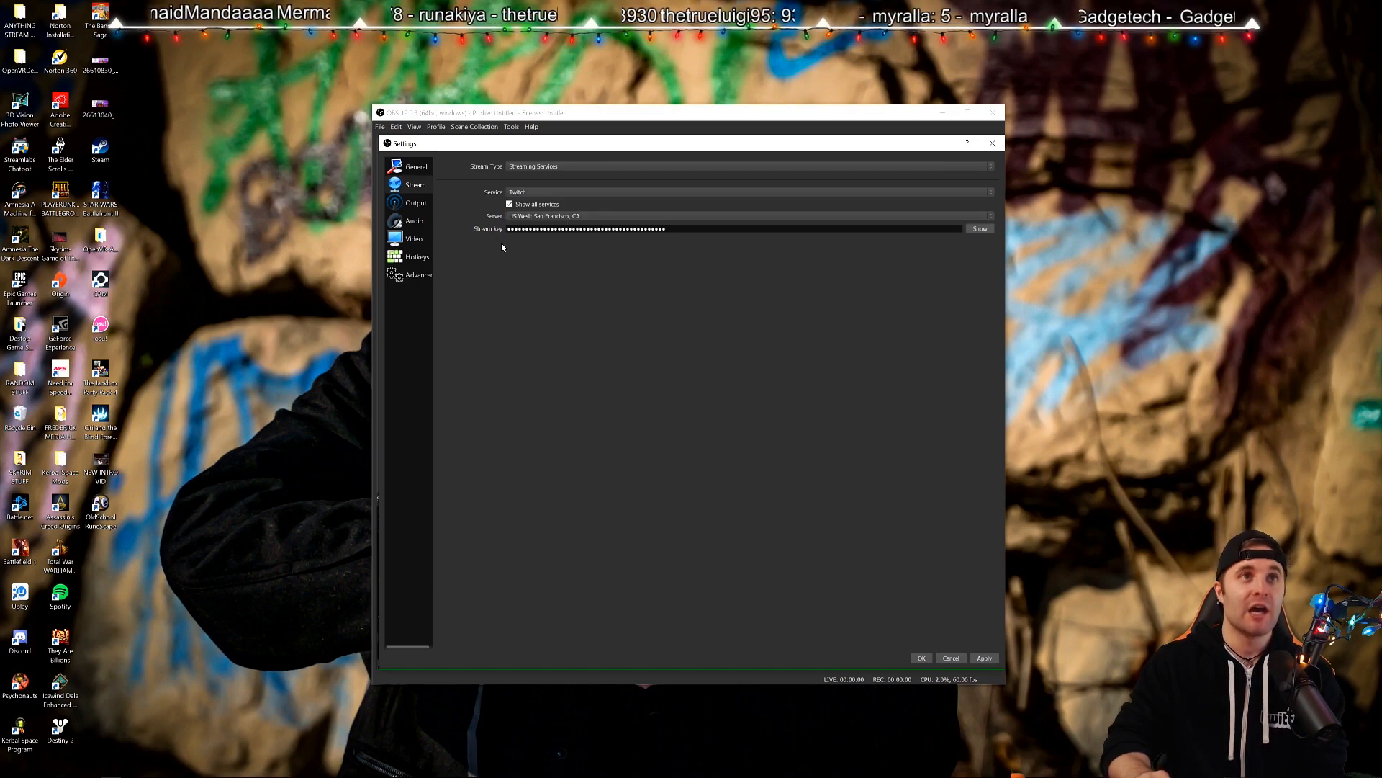
pyautogui.click(518, 194)
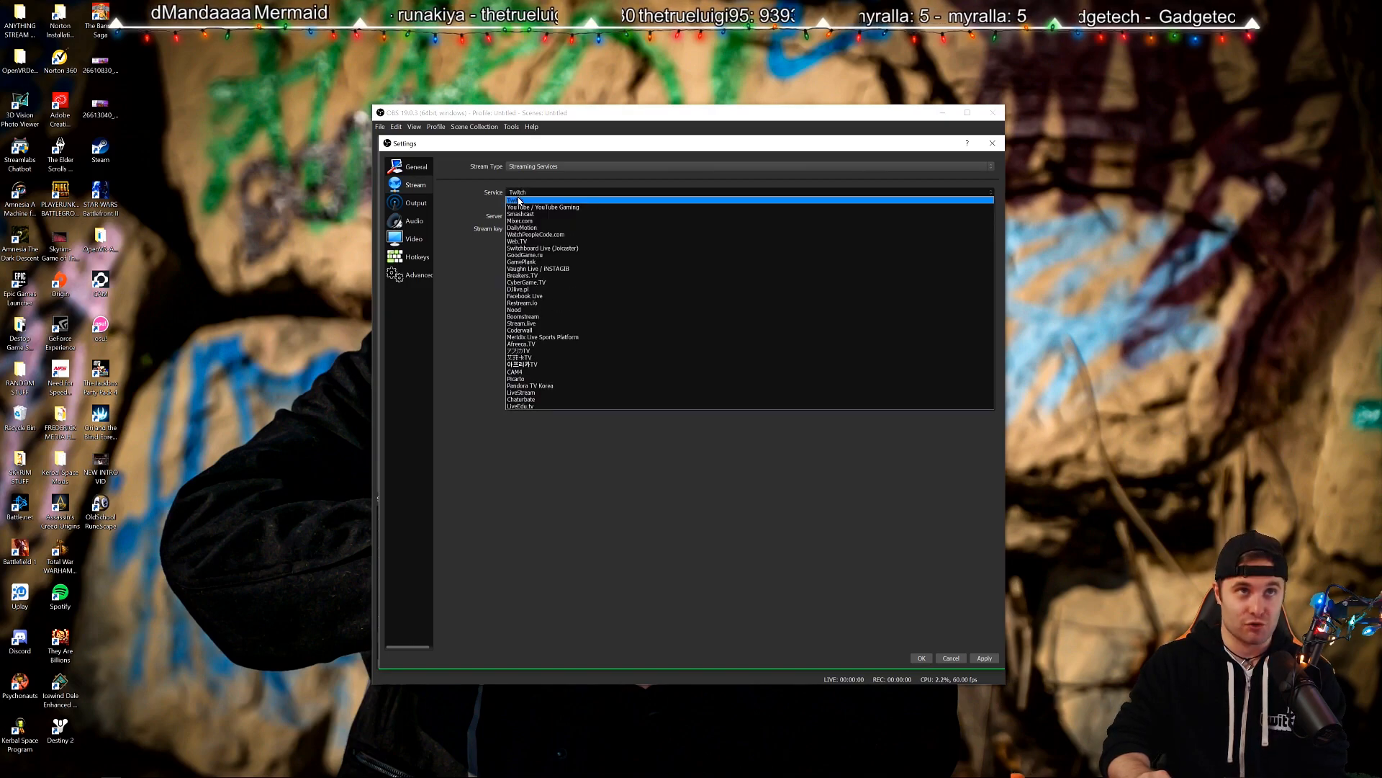
pyautogui.click(518, 201)
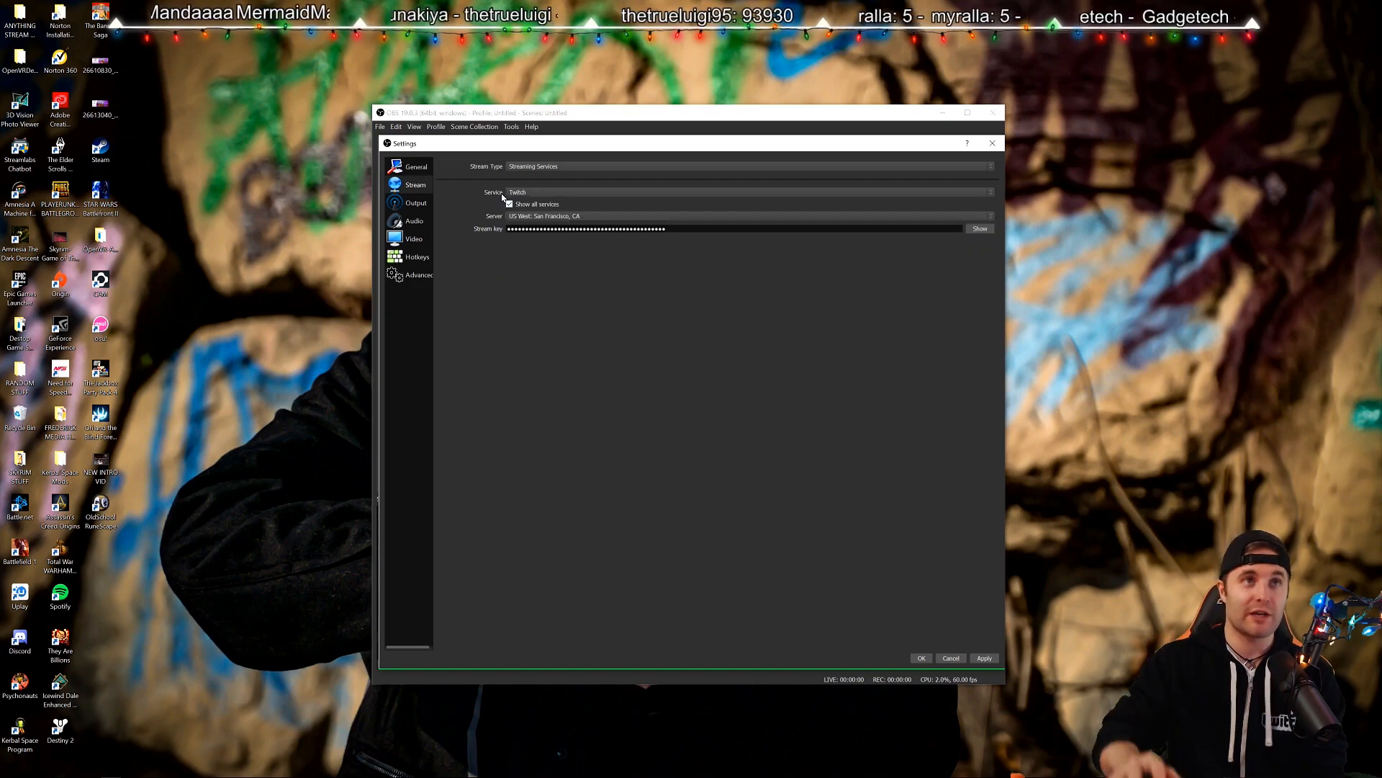
pyautogui.click(576, 196)
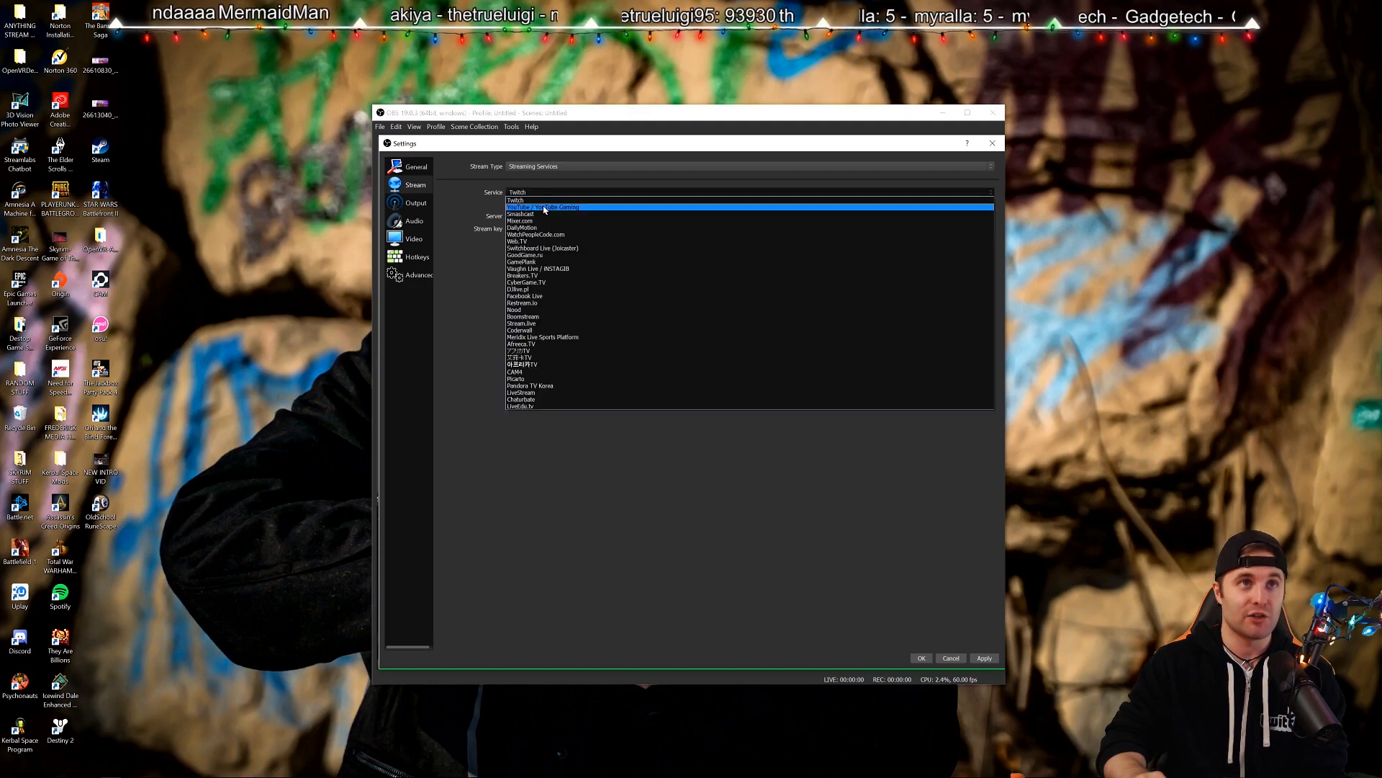
pyautogui.click(546, 209)
pyautogui.click(551, 193)
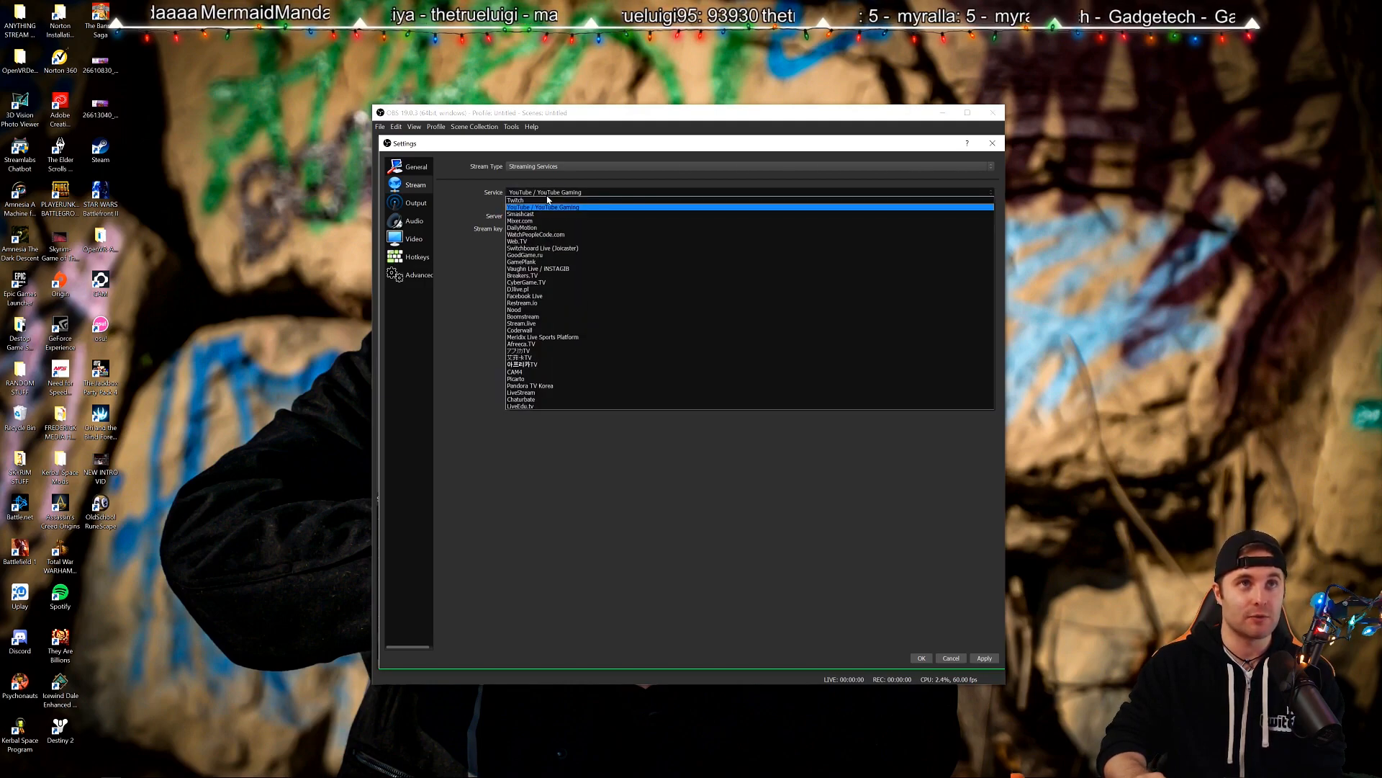
pyautogui.click(544, 204)
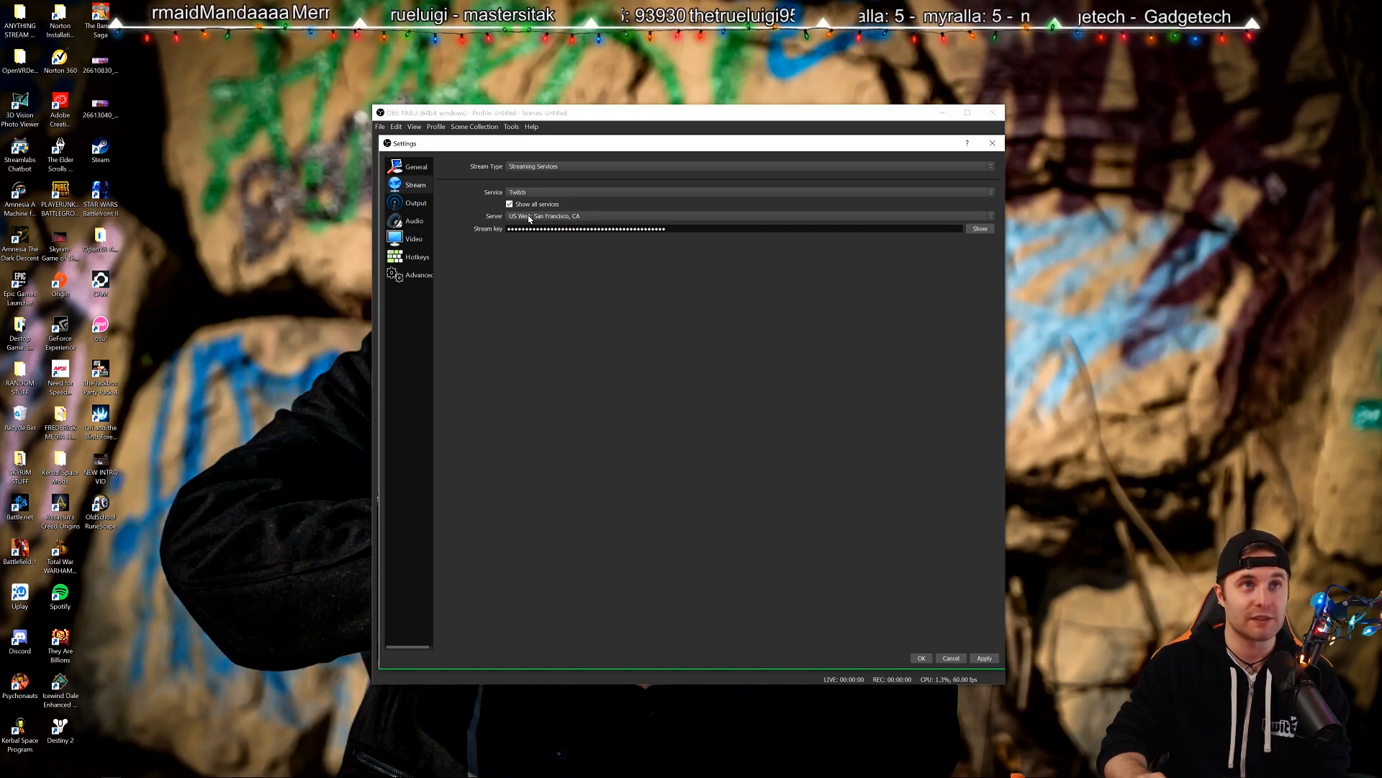
# Pick US East: New York, NY, then settle on the US East: Ashburn, VA server.
pyautogui.click(530, 217)
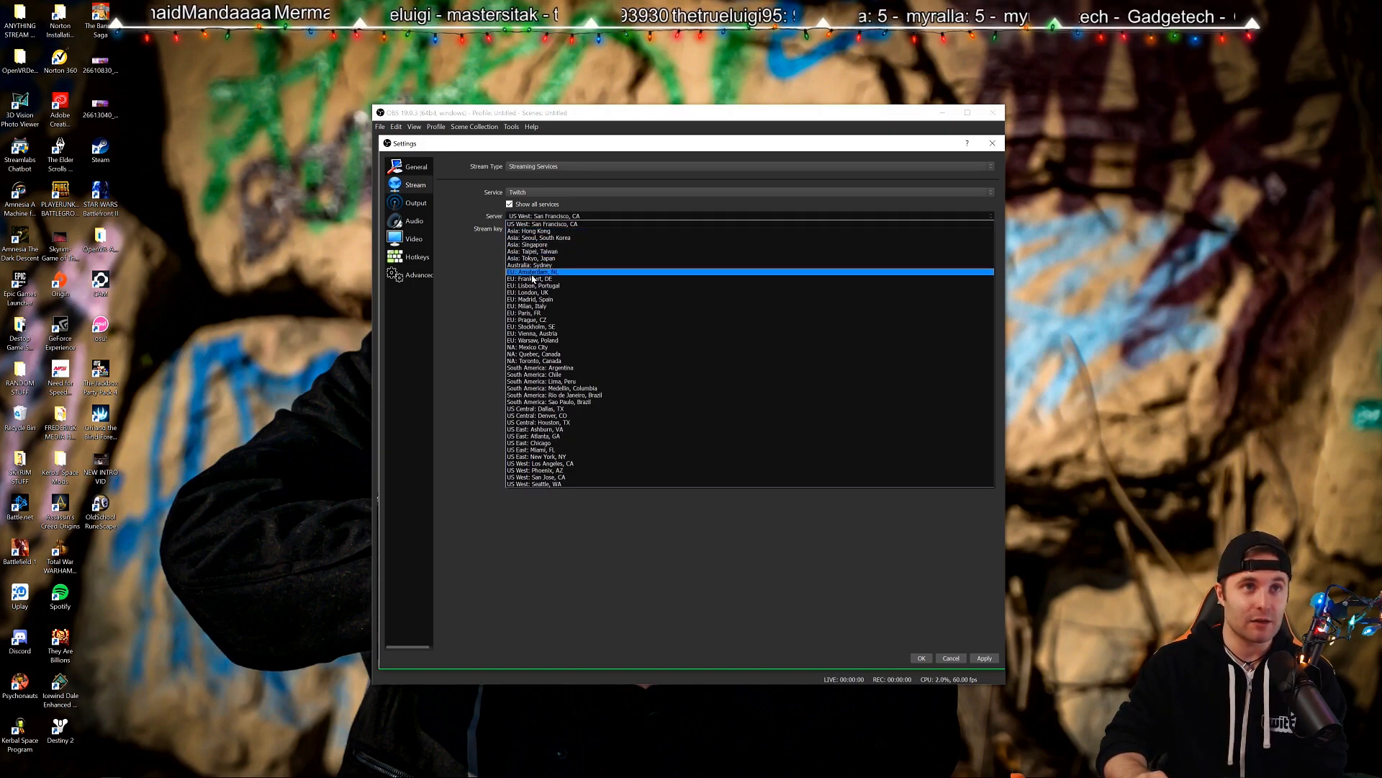
pyautogui.click(553, 458)
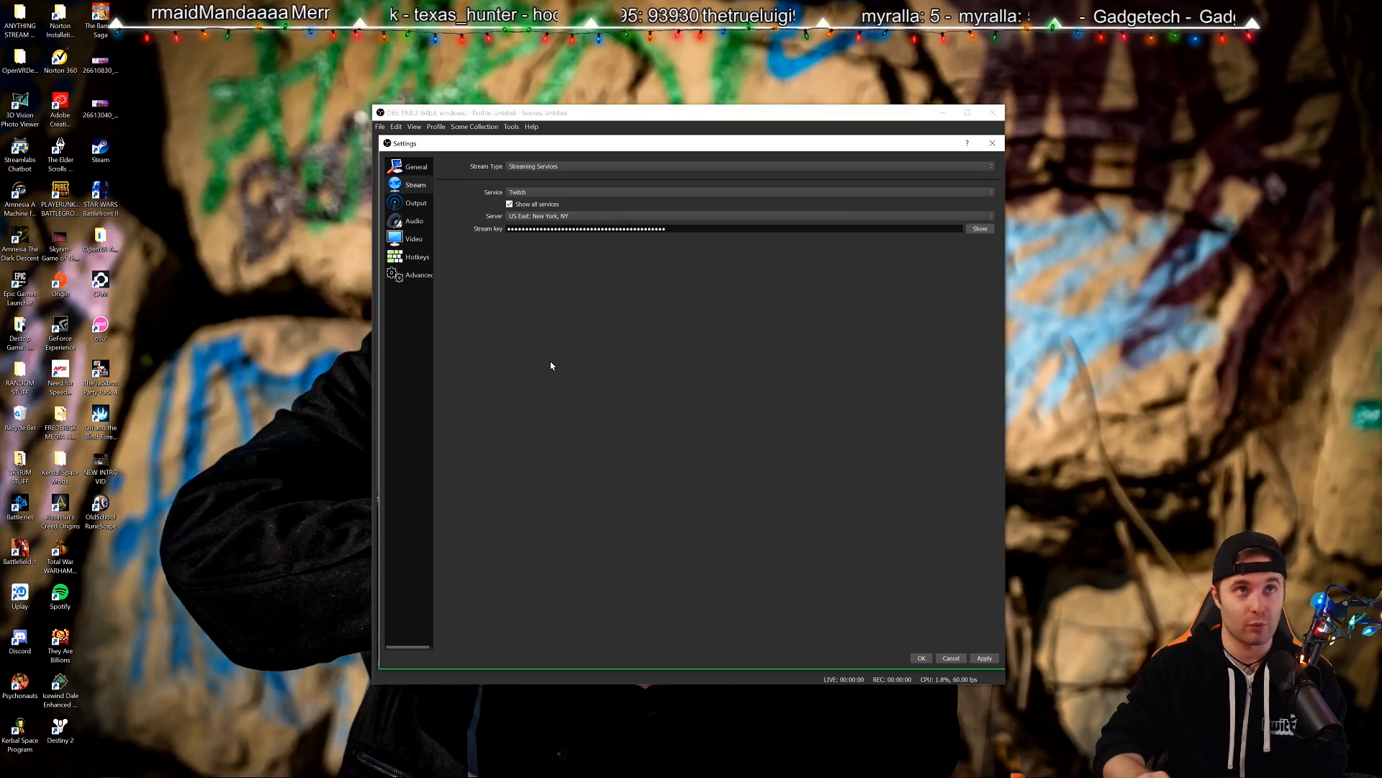
pyautogui.click(573, 218)
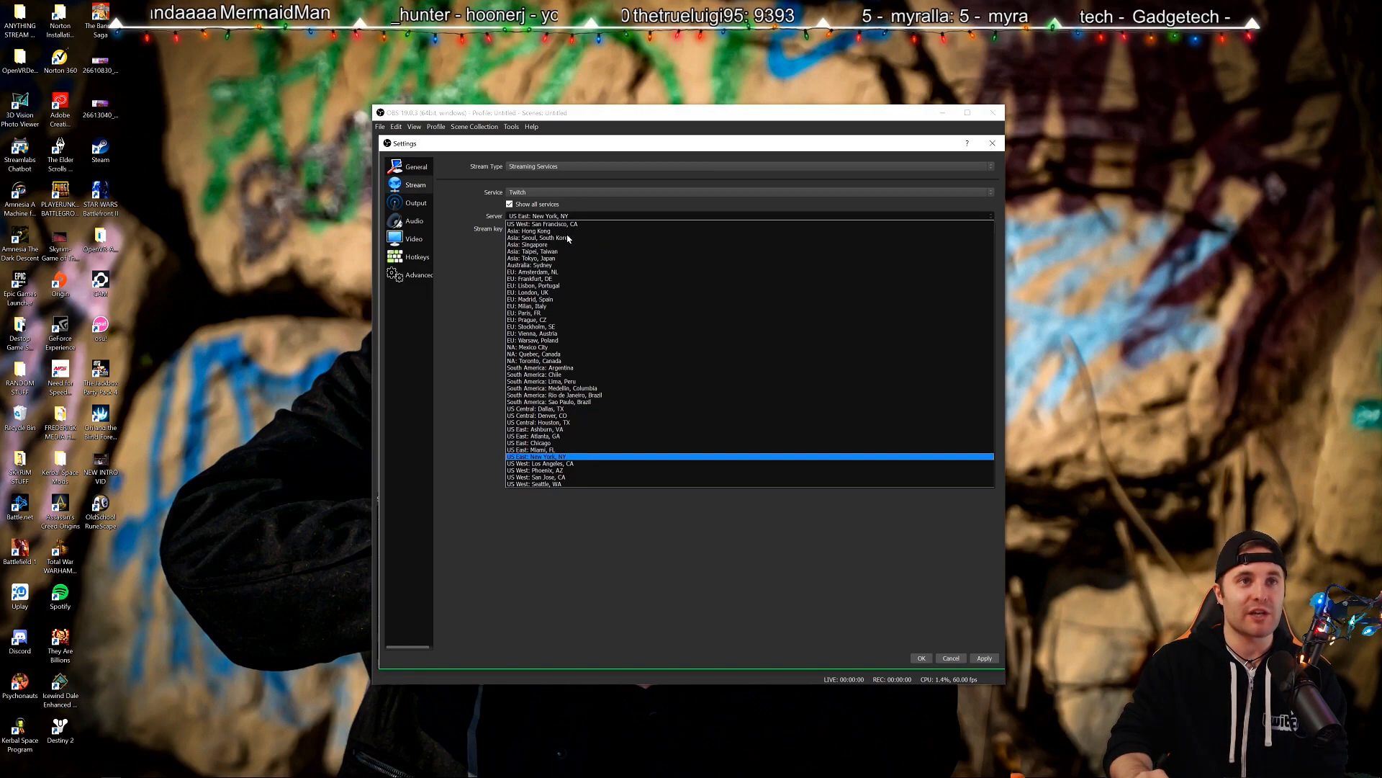
pyautogui.click(574, 430)
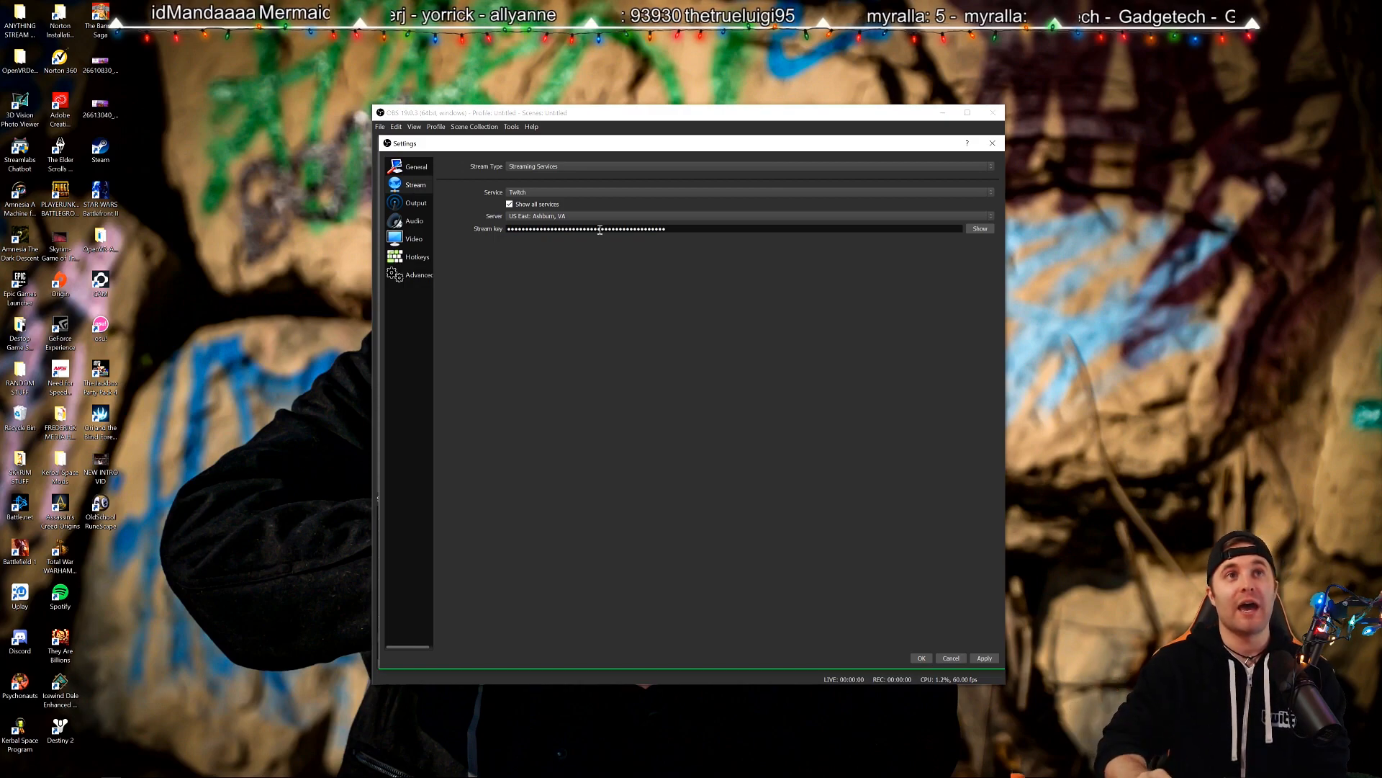
pyautogui.moveTo(667, 230); pyautogui.dragTo(472, 214)
pyautogui.click(537, 386)
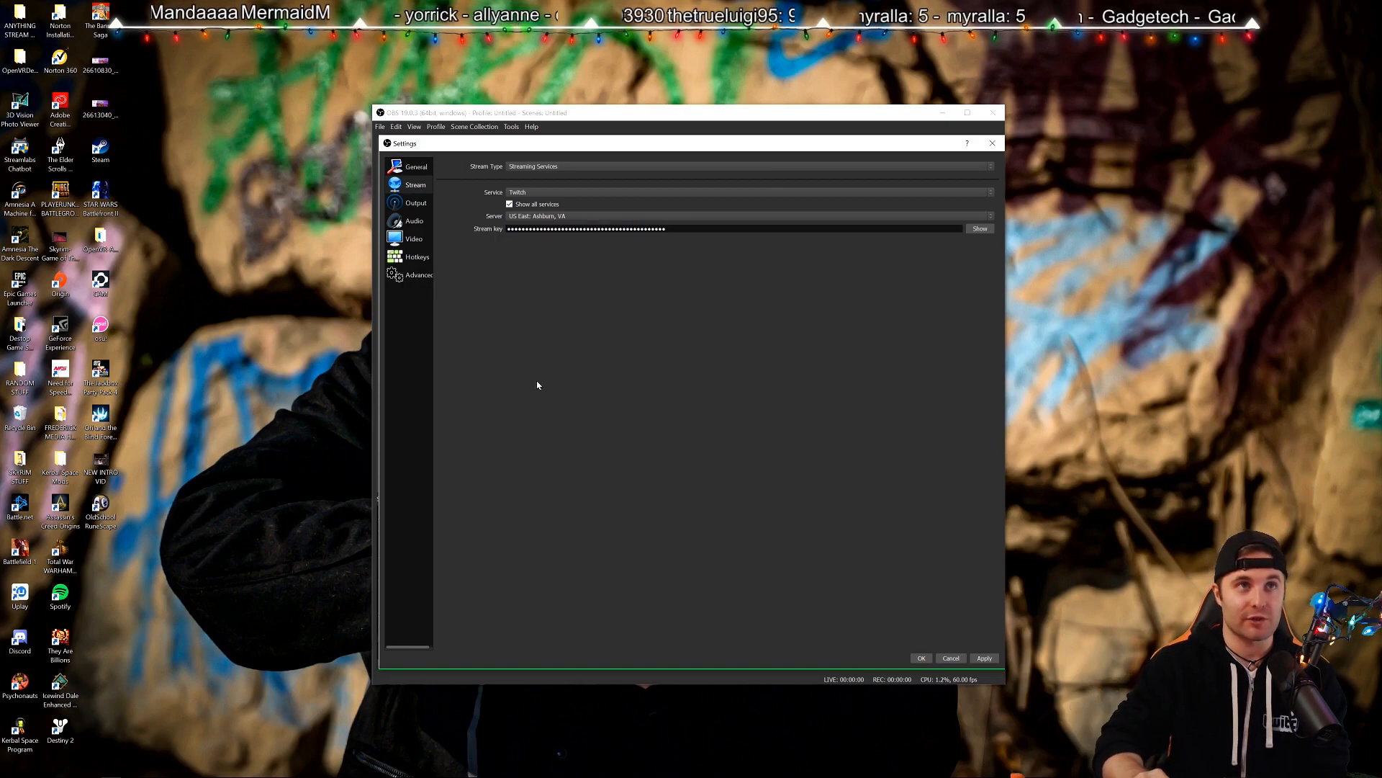
# In the Twitch dashboard browser window, go to Settings and the Stream Key page.
pyautogui.moveTo(213, 775)
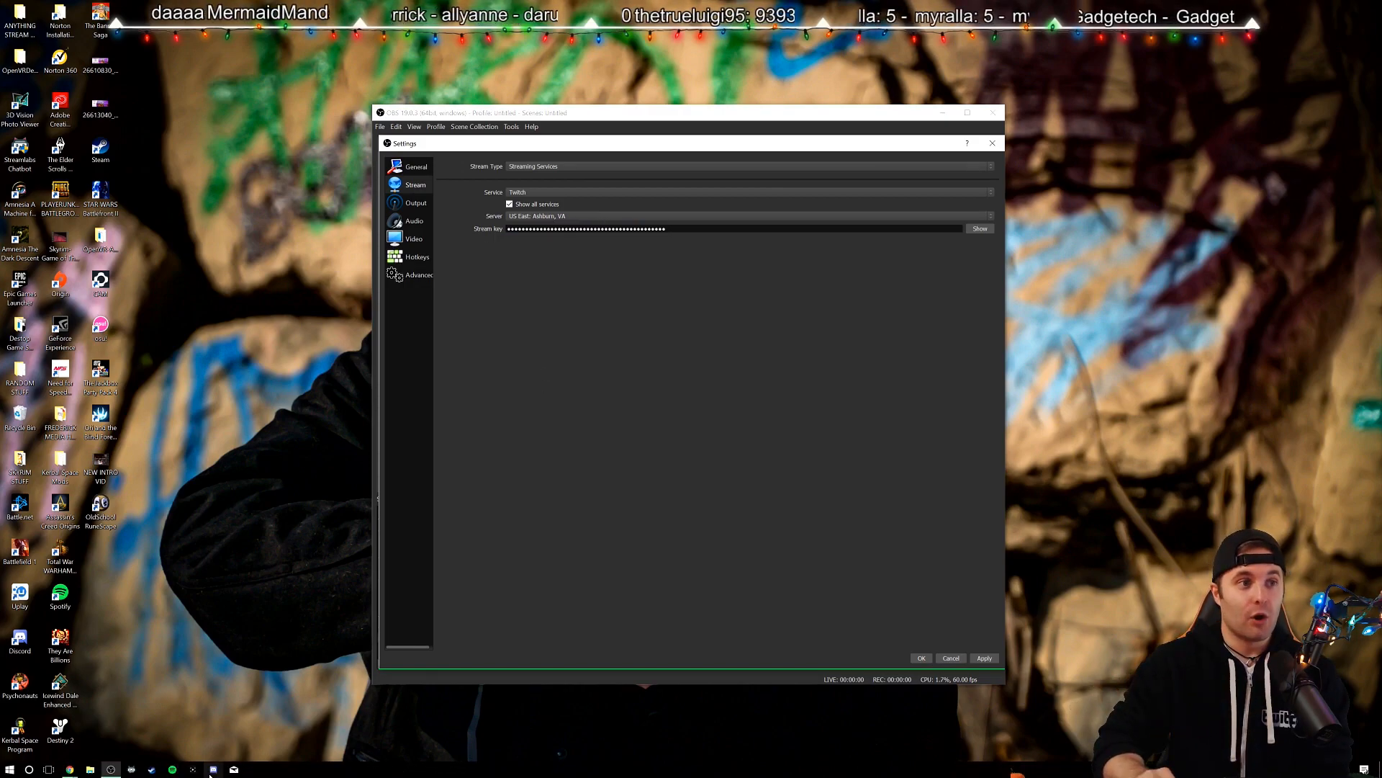
pyautogui.moveTo(70, 773)
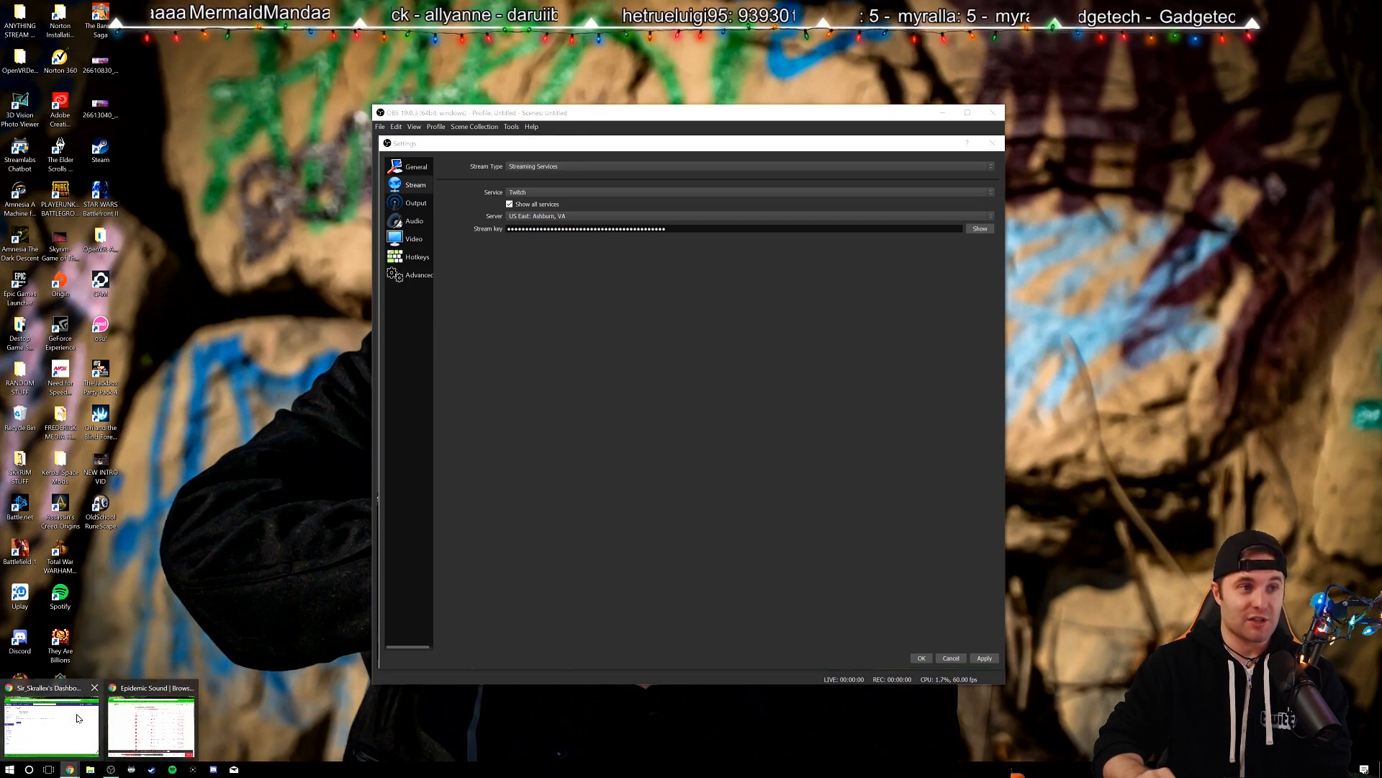
pyautogui.click(148, 720)
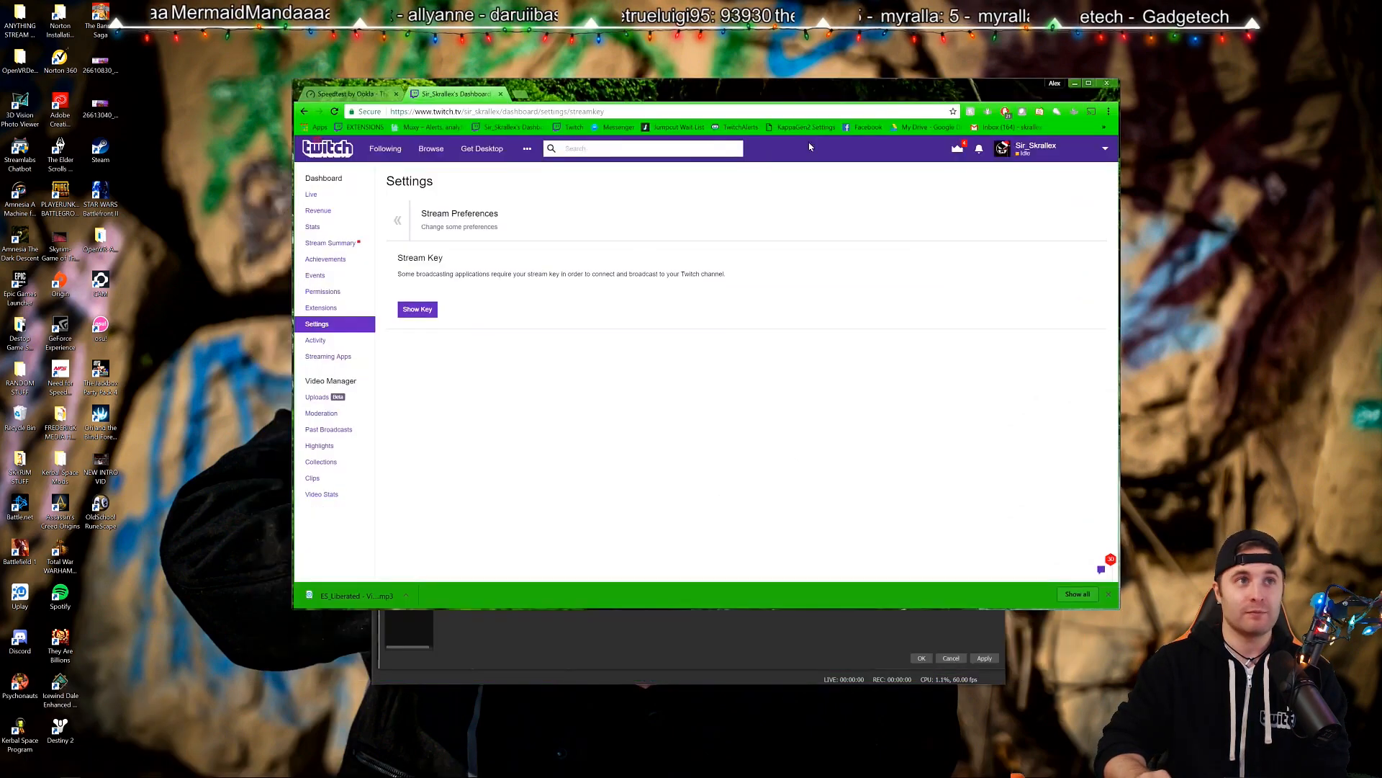
pyautogui.click(318, 326)
pyautogui.scroll(-3, 504, 344)
pyautogui.scroll(-5, 504, 353)
pyautogui.moveTo(405, 336); pyautogui.dragTo(479, 358)
pyautogui.click(469, 361)
pyautogui.click(423, 367)
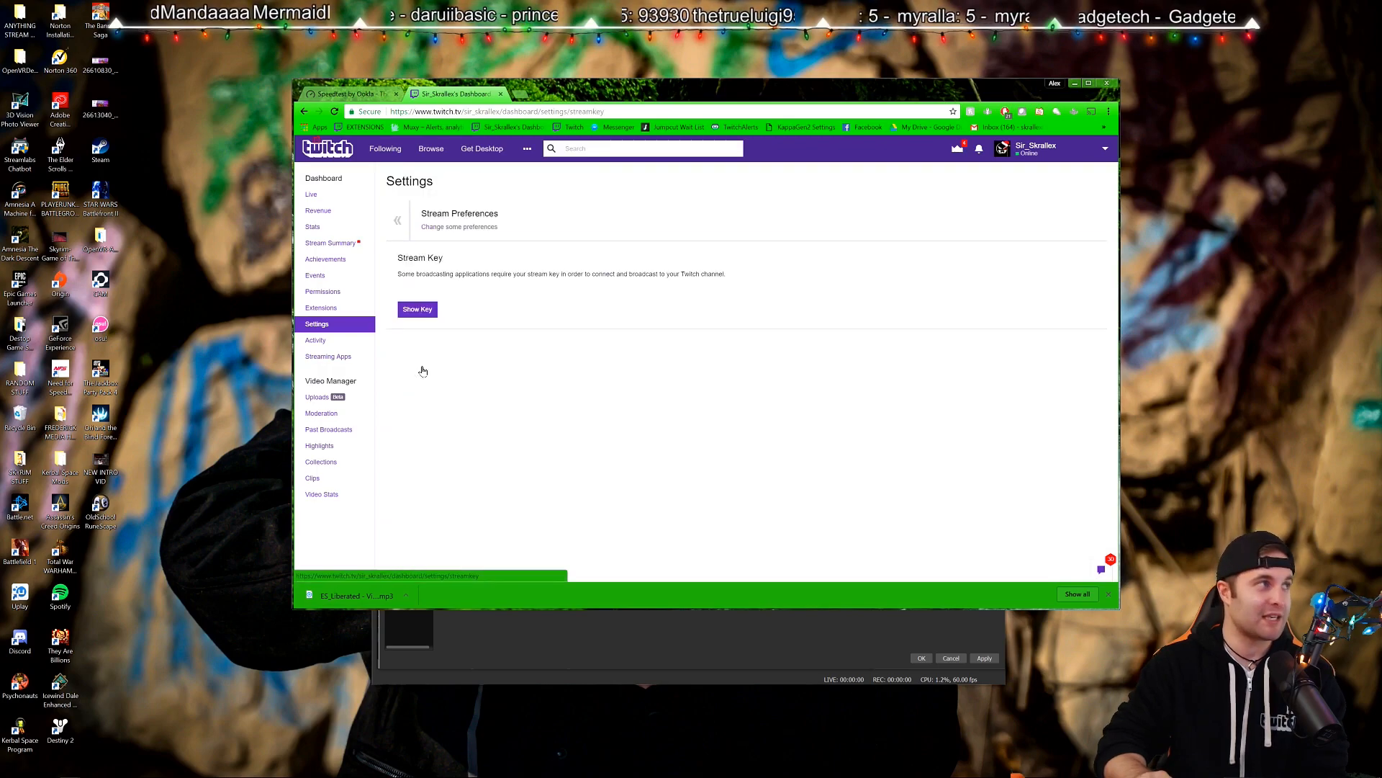
# Attempt to reveal the stream key, then dismiss the warning, leaving the key hidden.
pyautogui.click(418, 309)
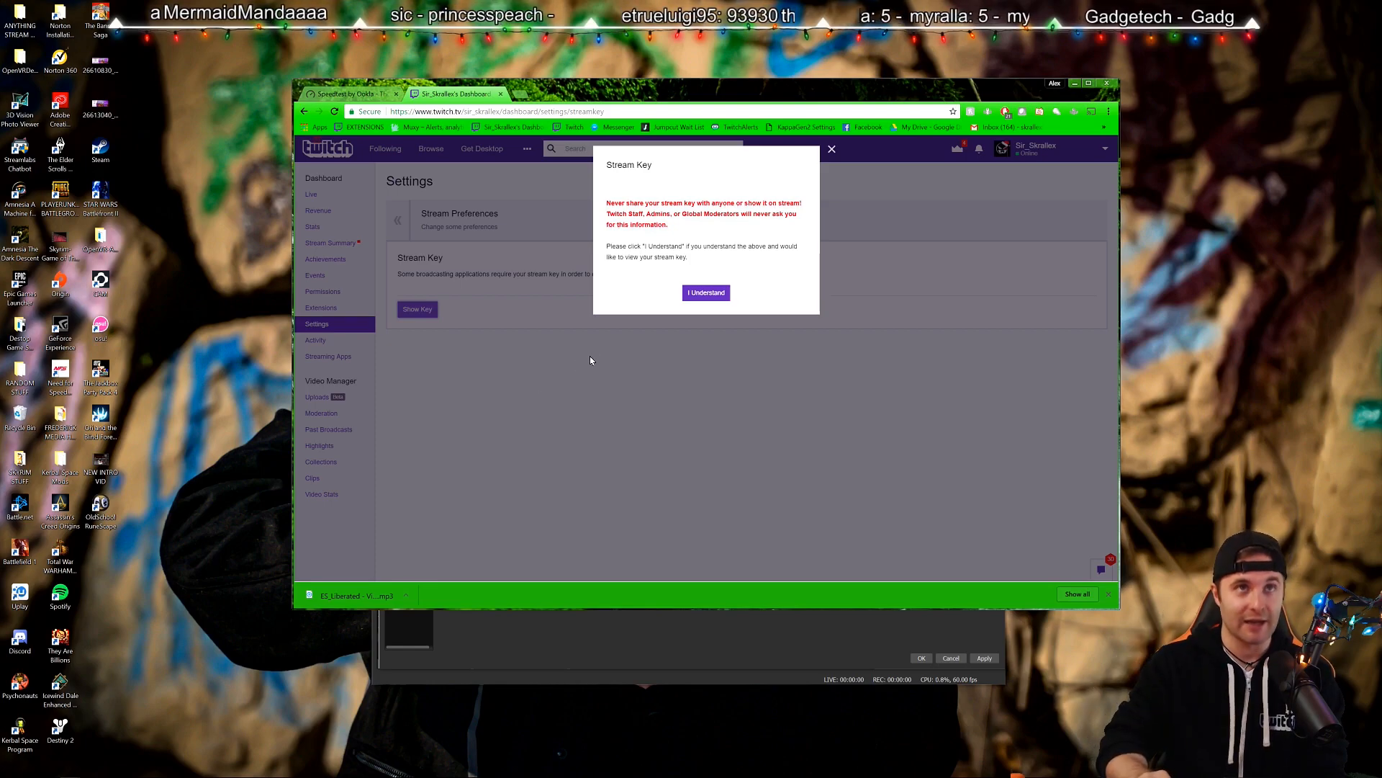
pyautogui.moveTo(611, 204); pyautogui.dragTo(829, 211)
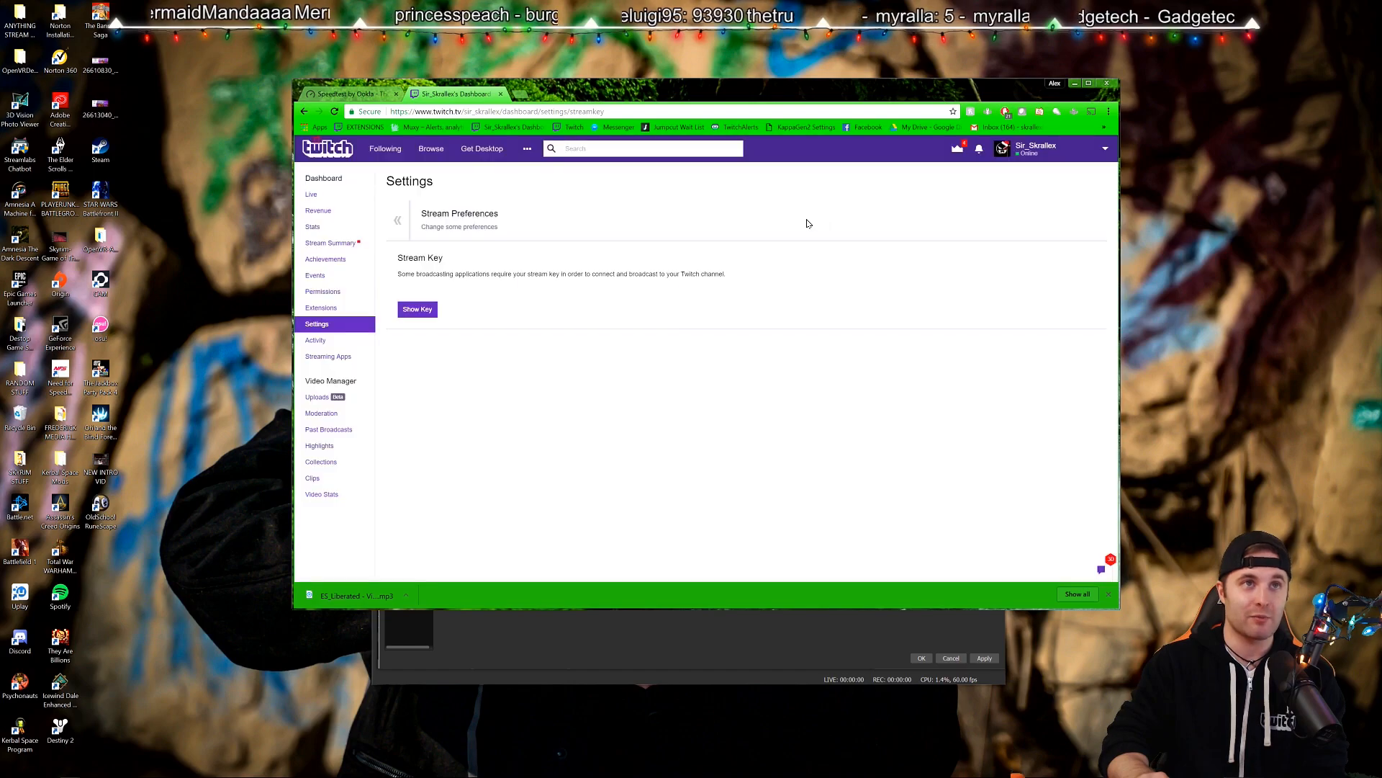
pyautogui.click(419, 311)
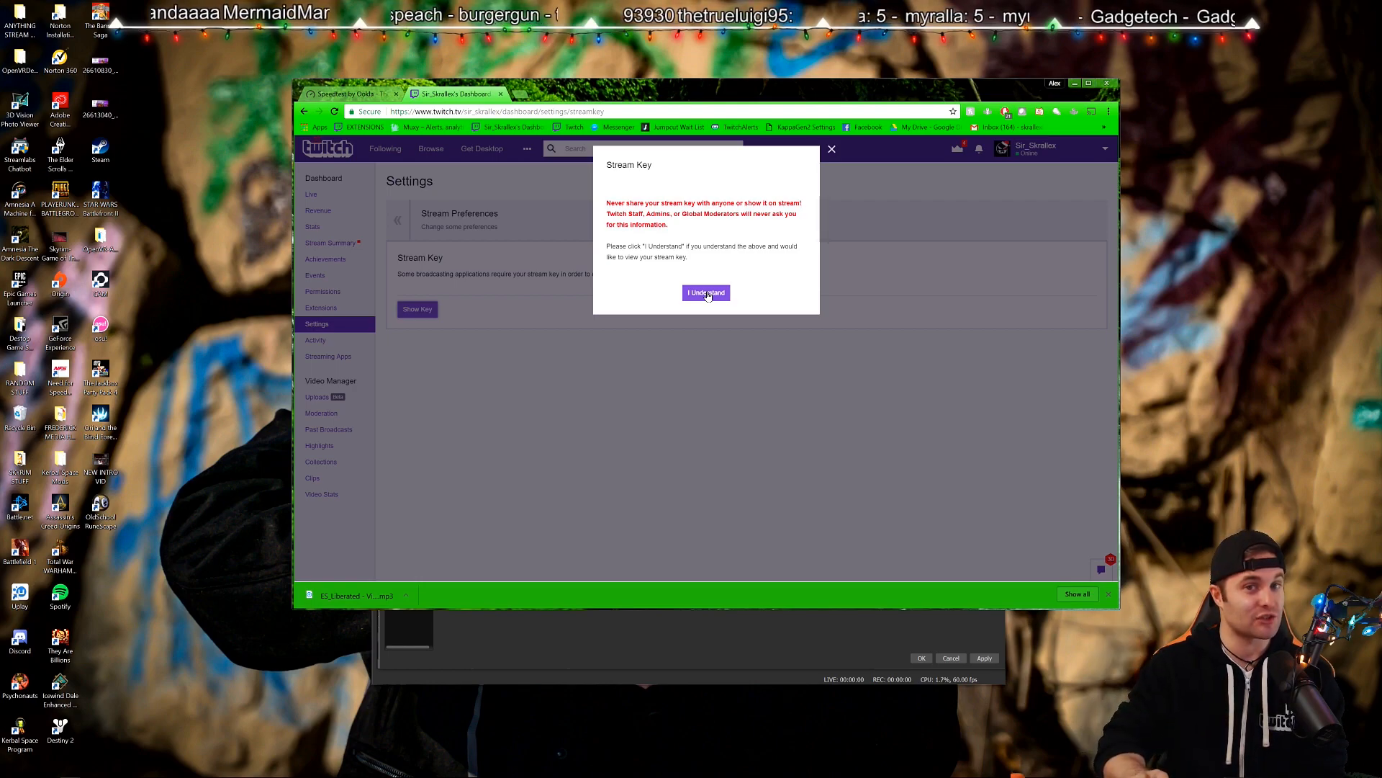
pyautogui.click(799, 336)
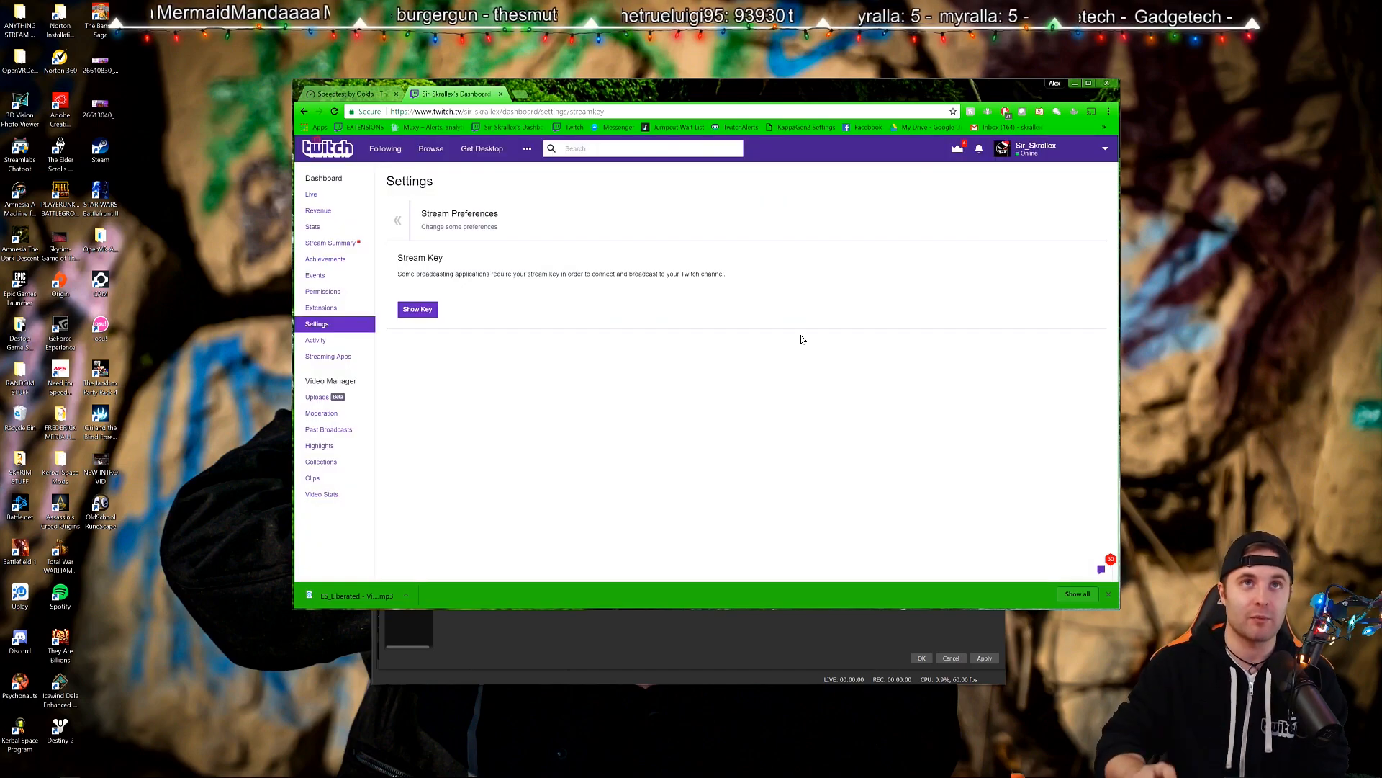
# Replace the stream key in OBS's Stream key field and apply the Twitch settings.
pyautogui.click(723, 662)
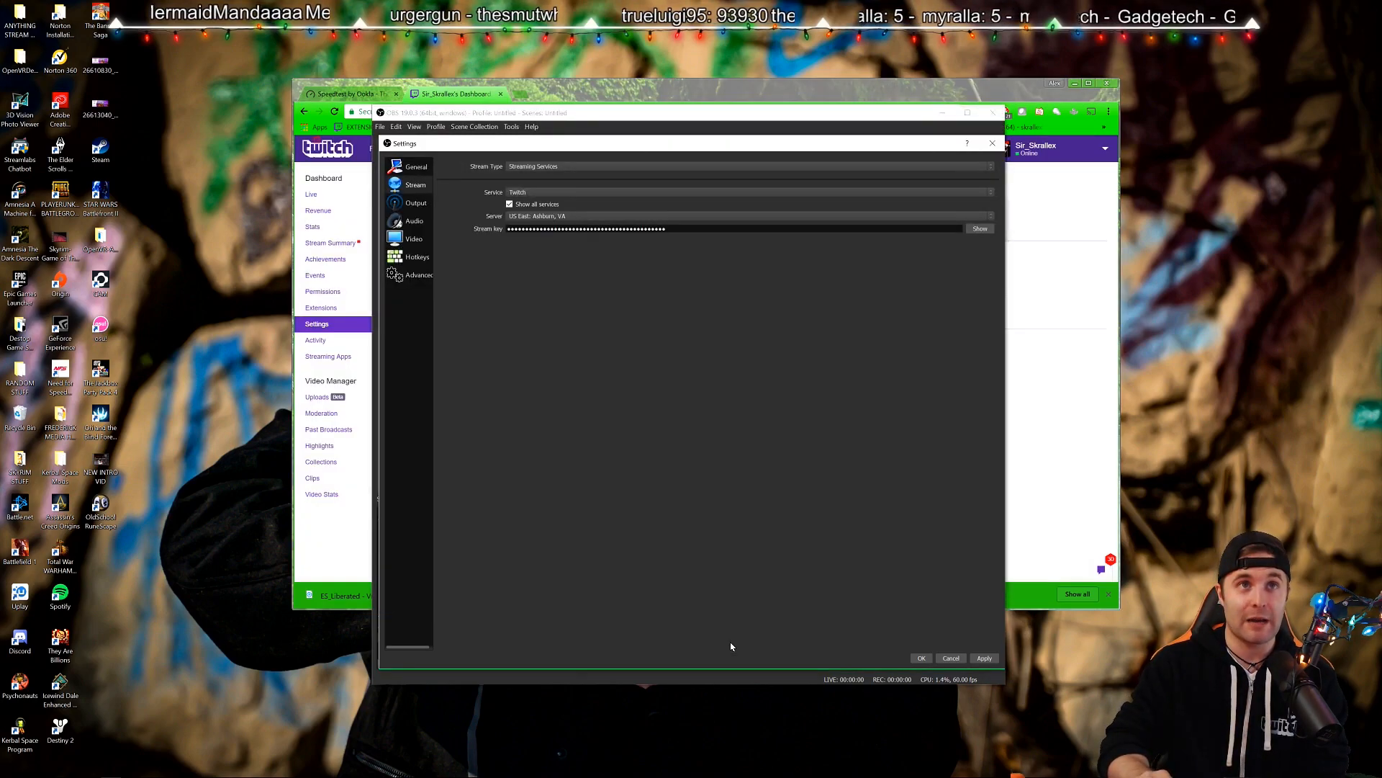
pyautogui.moveTo(681, 227); pyautogui.dragTo(501, 229)
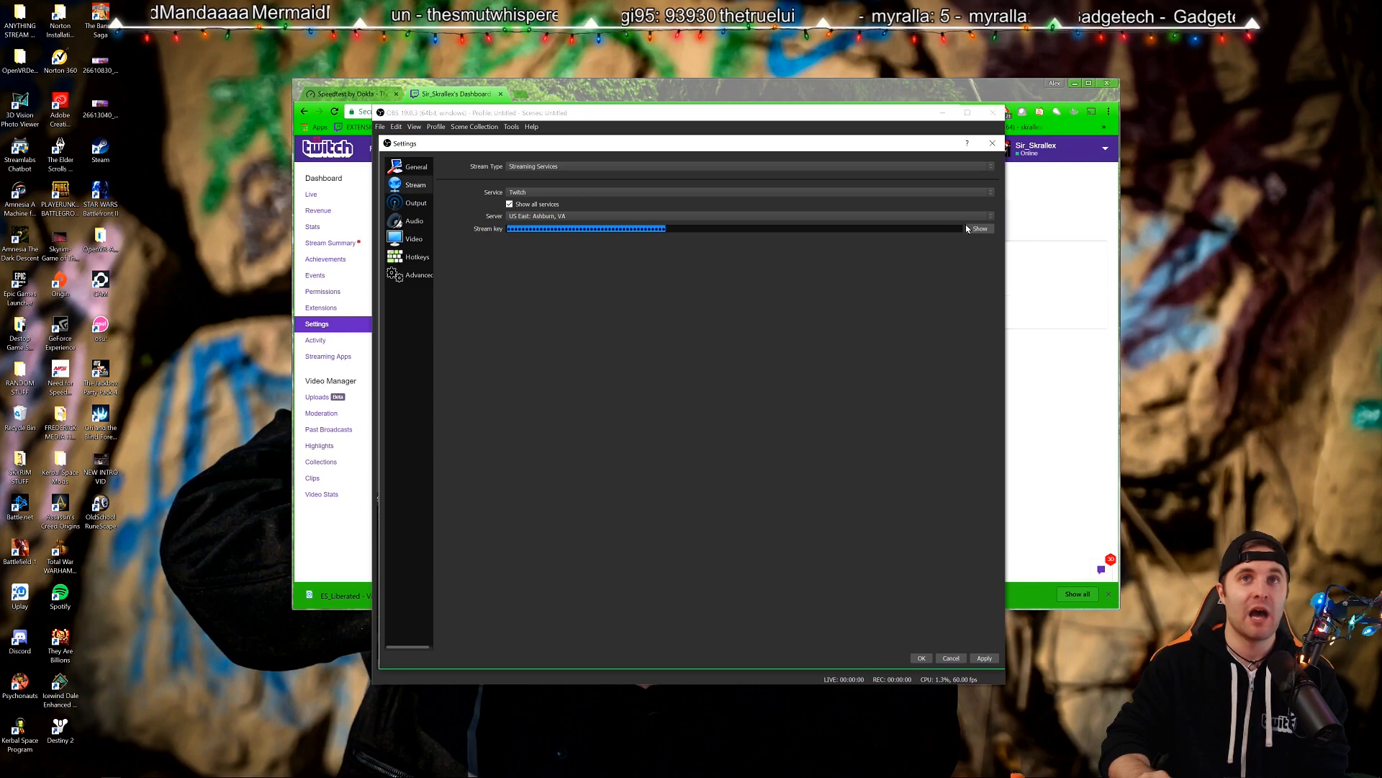
pyautogui.click(828, 227)
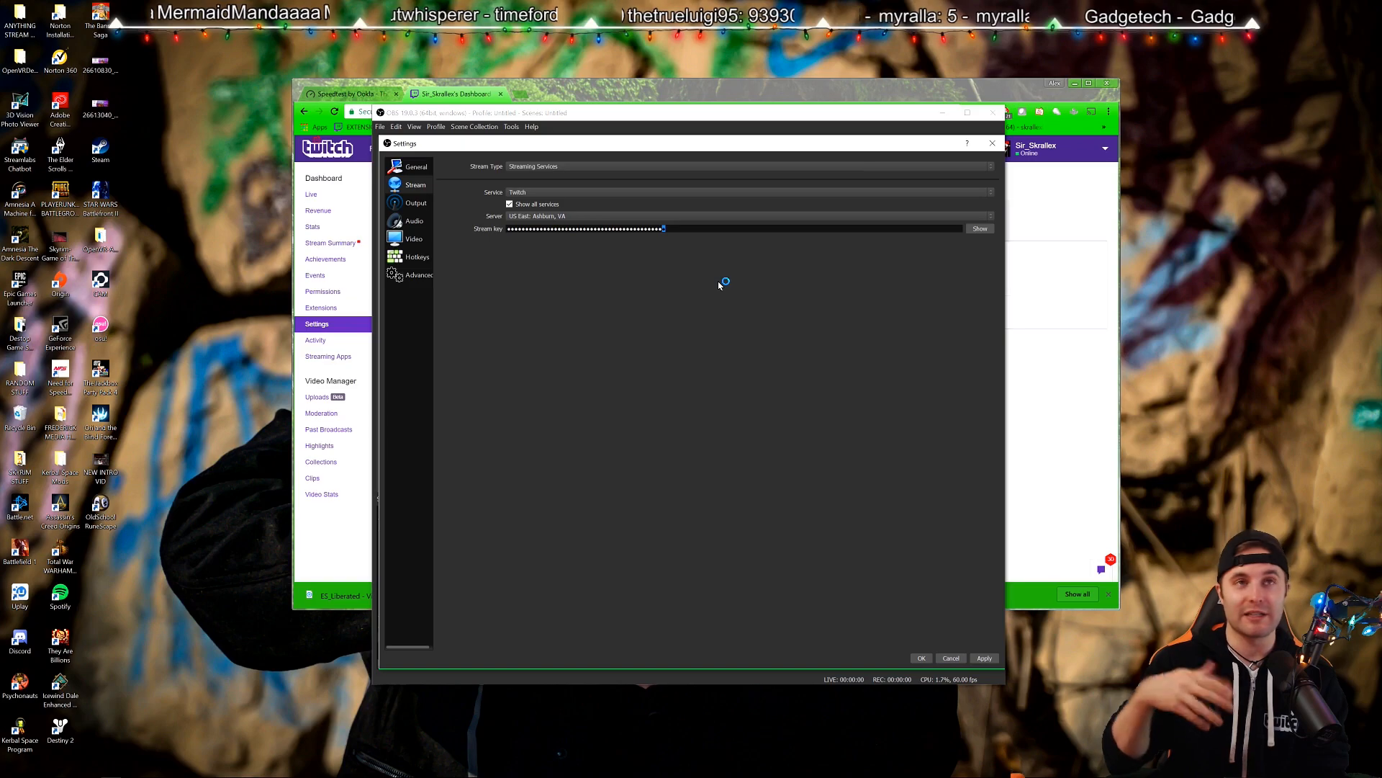
pyautogui.click(984, 658)
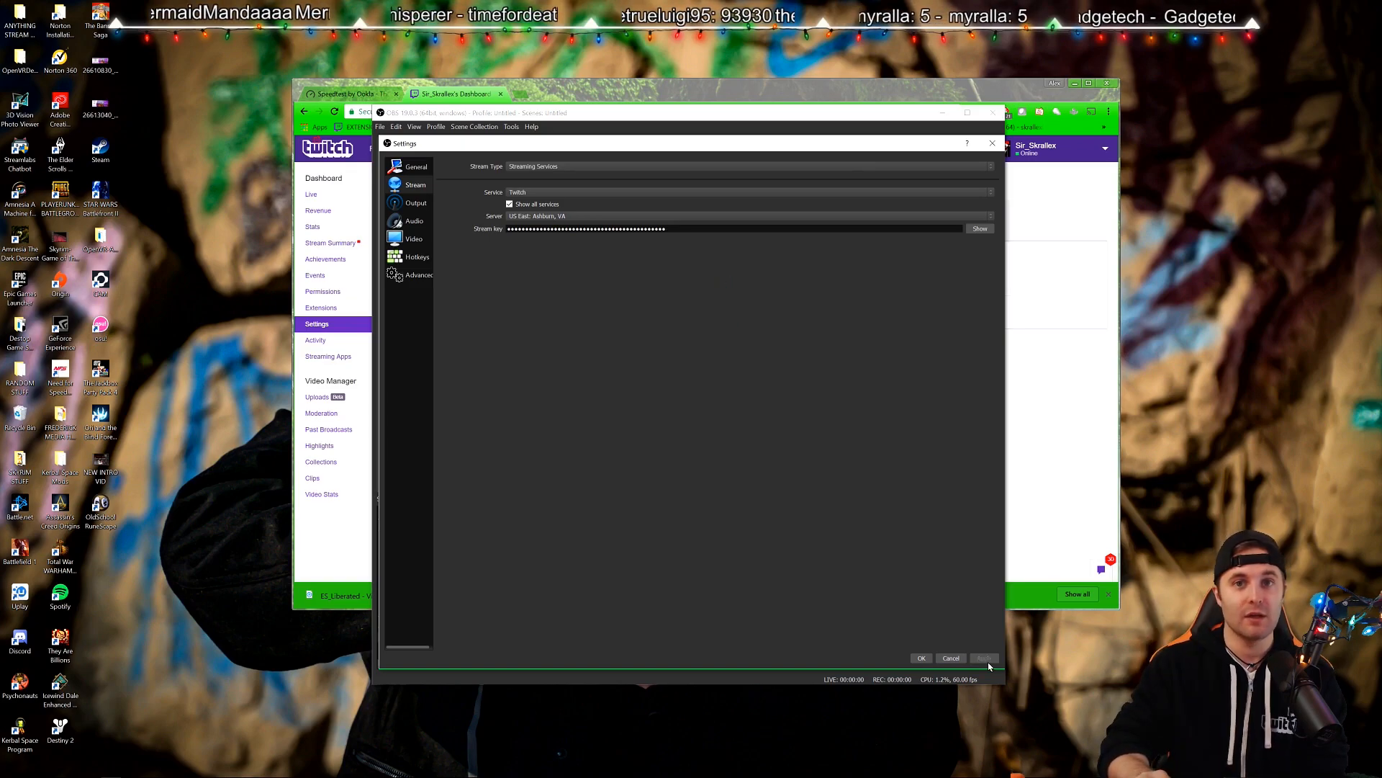
# On the Output page, switch Output Mode to Simple and back to Advanced.
pyautogui.click(417, 206)
pyautogui.click(516, 167)
pyautogui.click(522, 178)
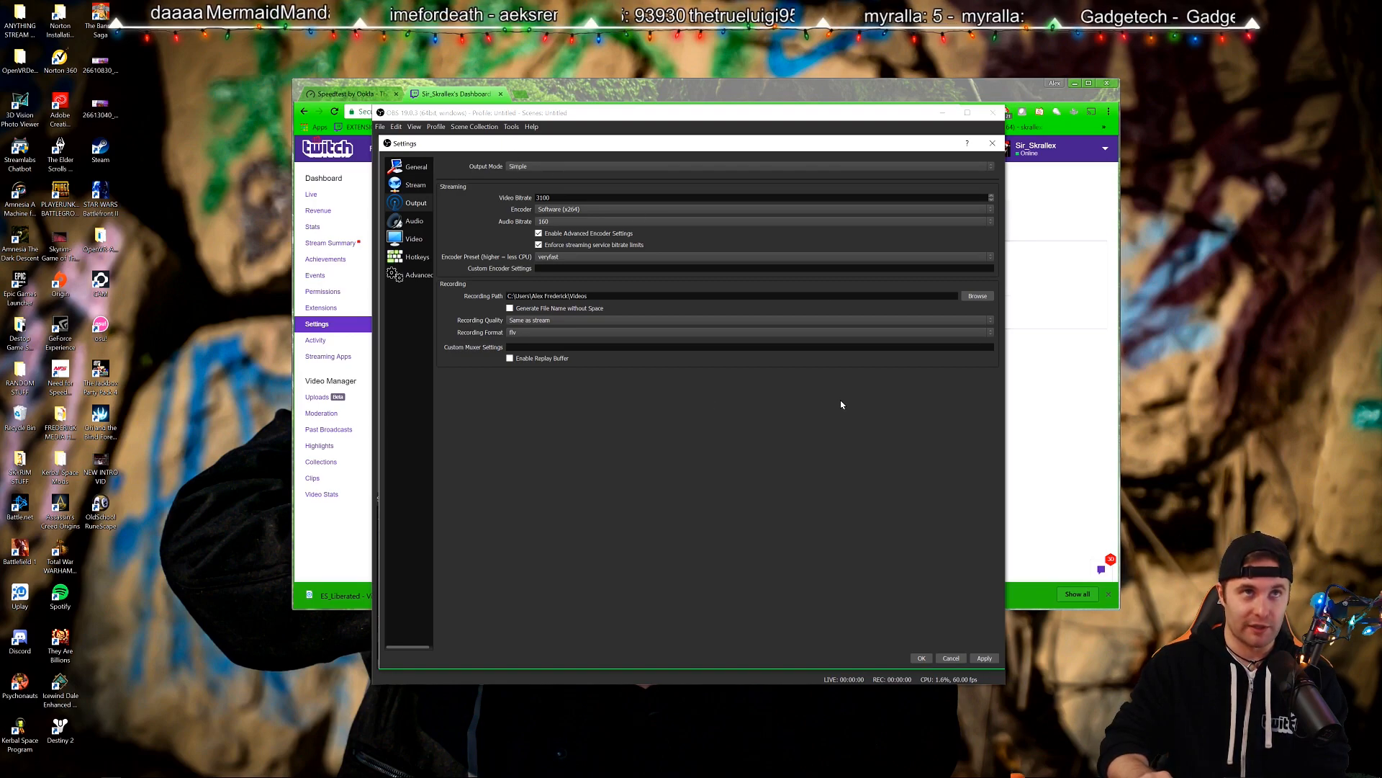
pyautogui.click(531, 166)
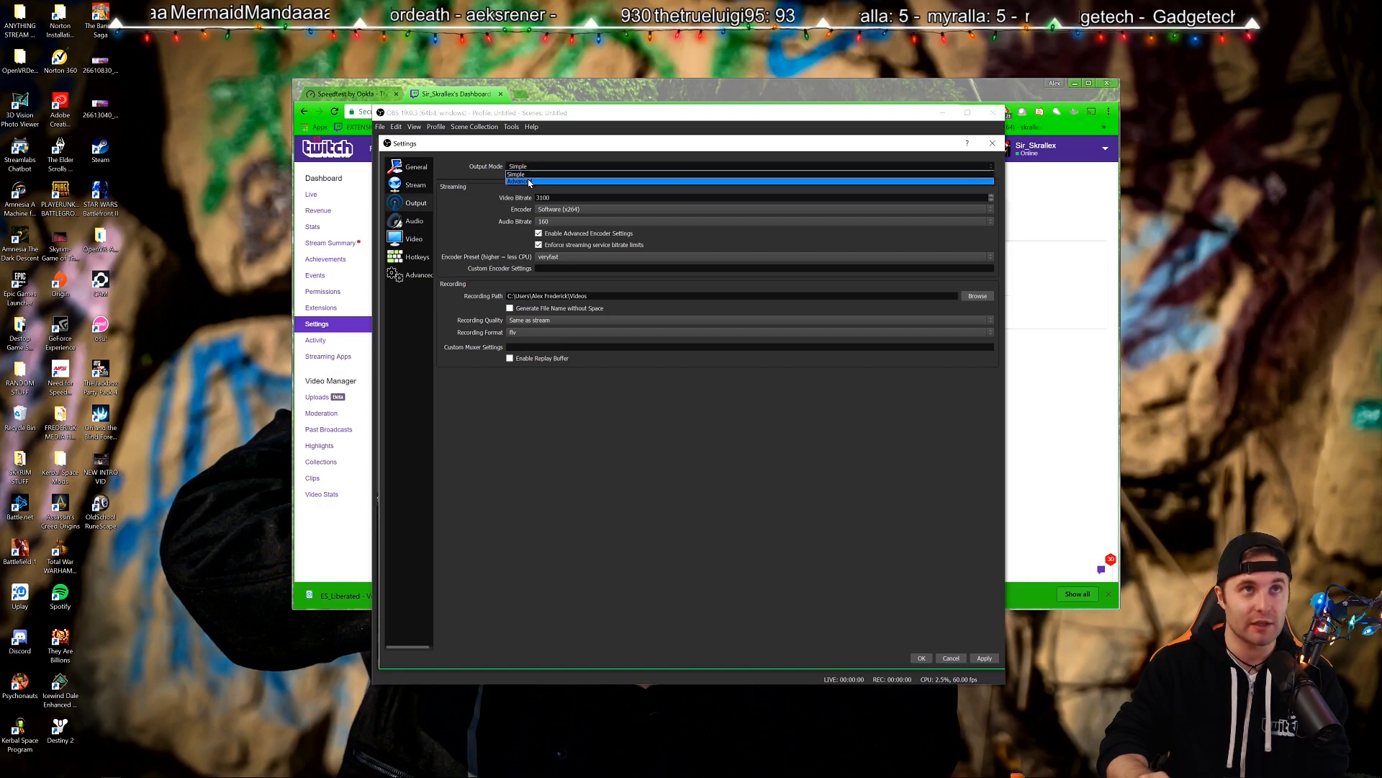
pyautogui.click(530, 182)
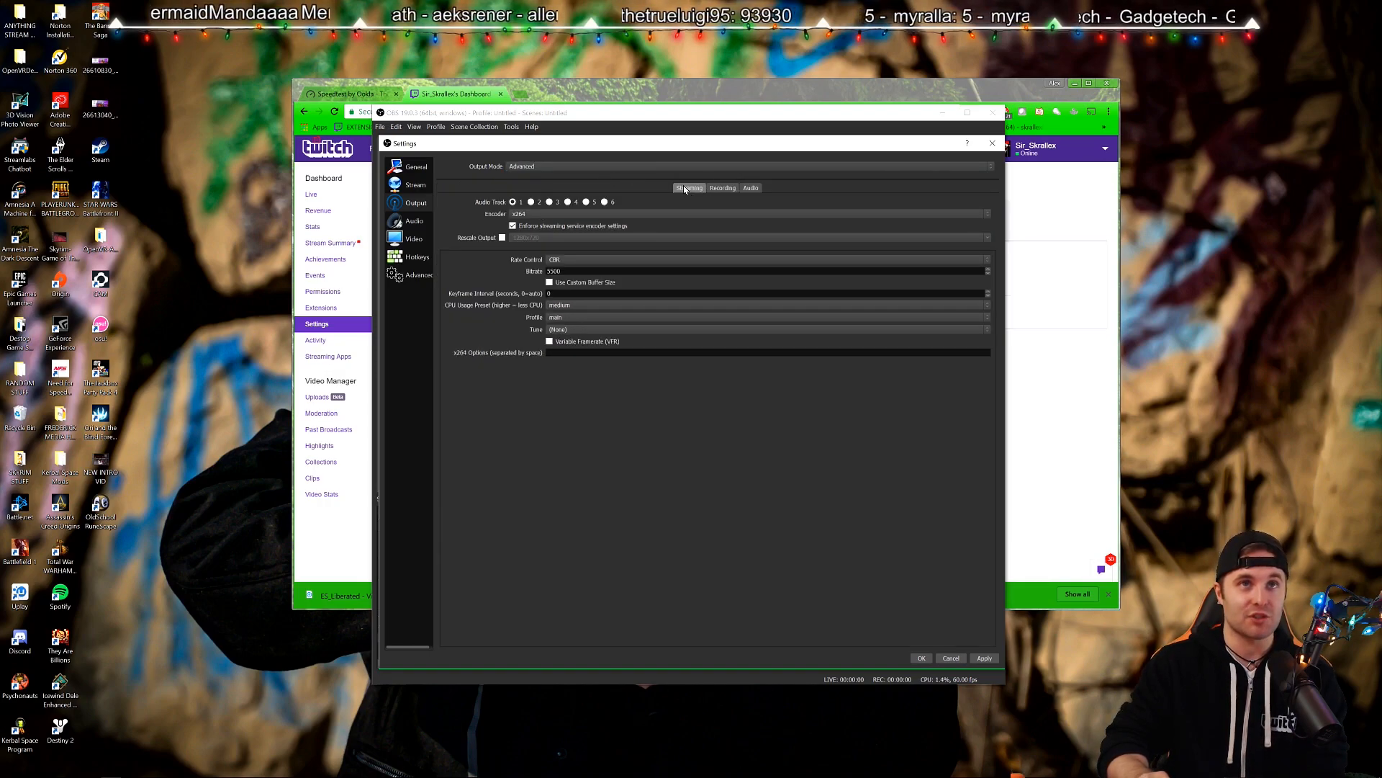
# Review the Recording and Audio output tabs, then return to Streaming.
pyautogui.click(728, 188)
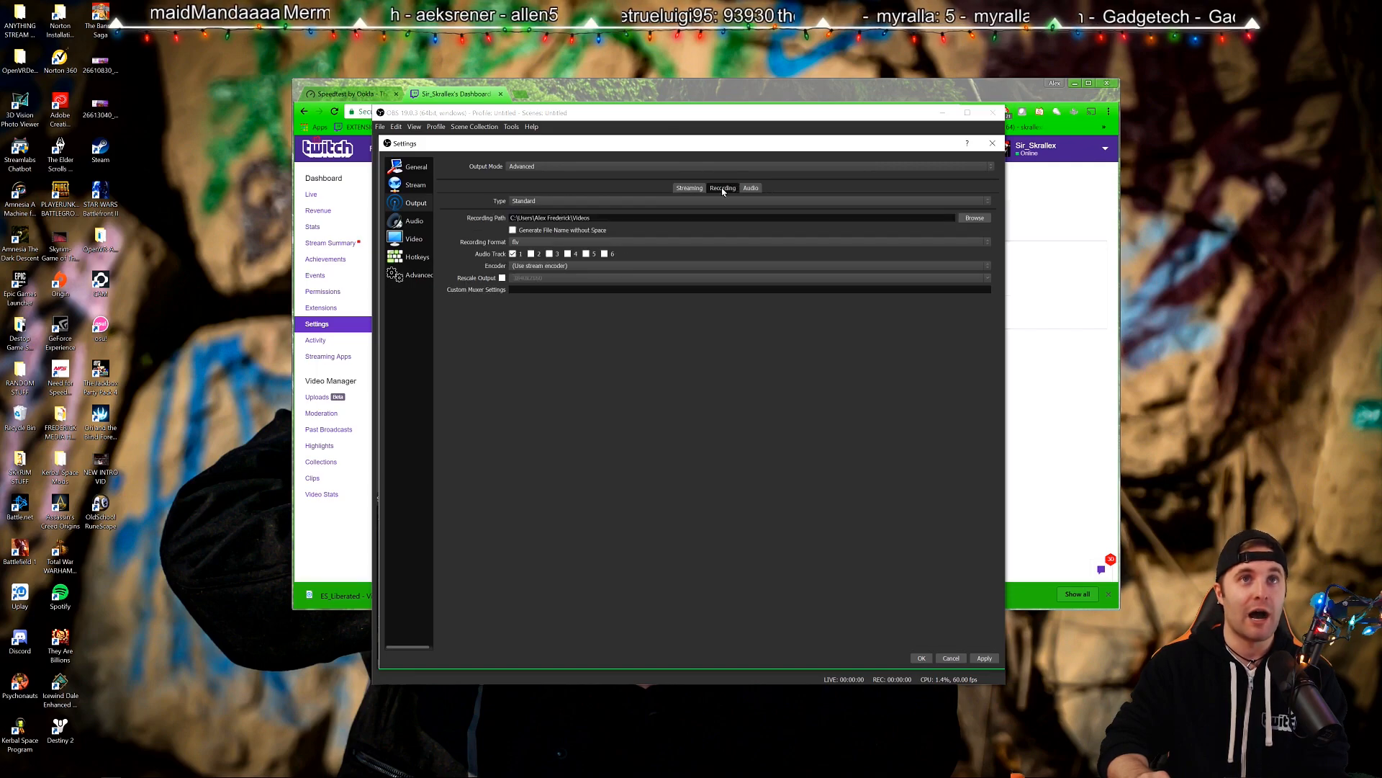
pyautogui.click(750, 190)
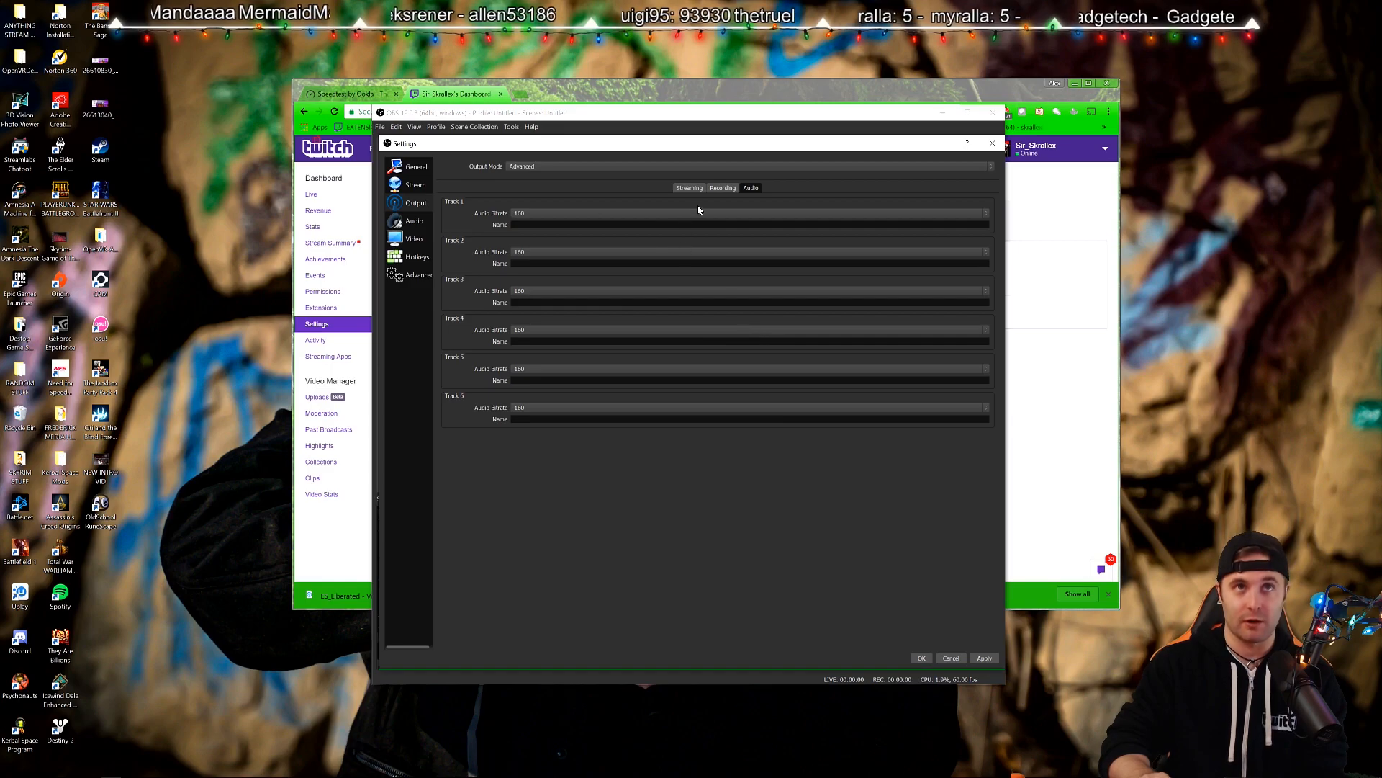
pyautogui.click(718, 188)
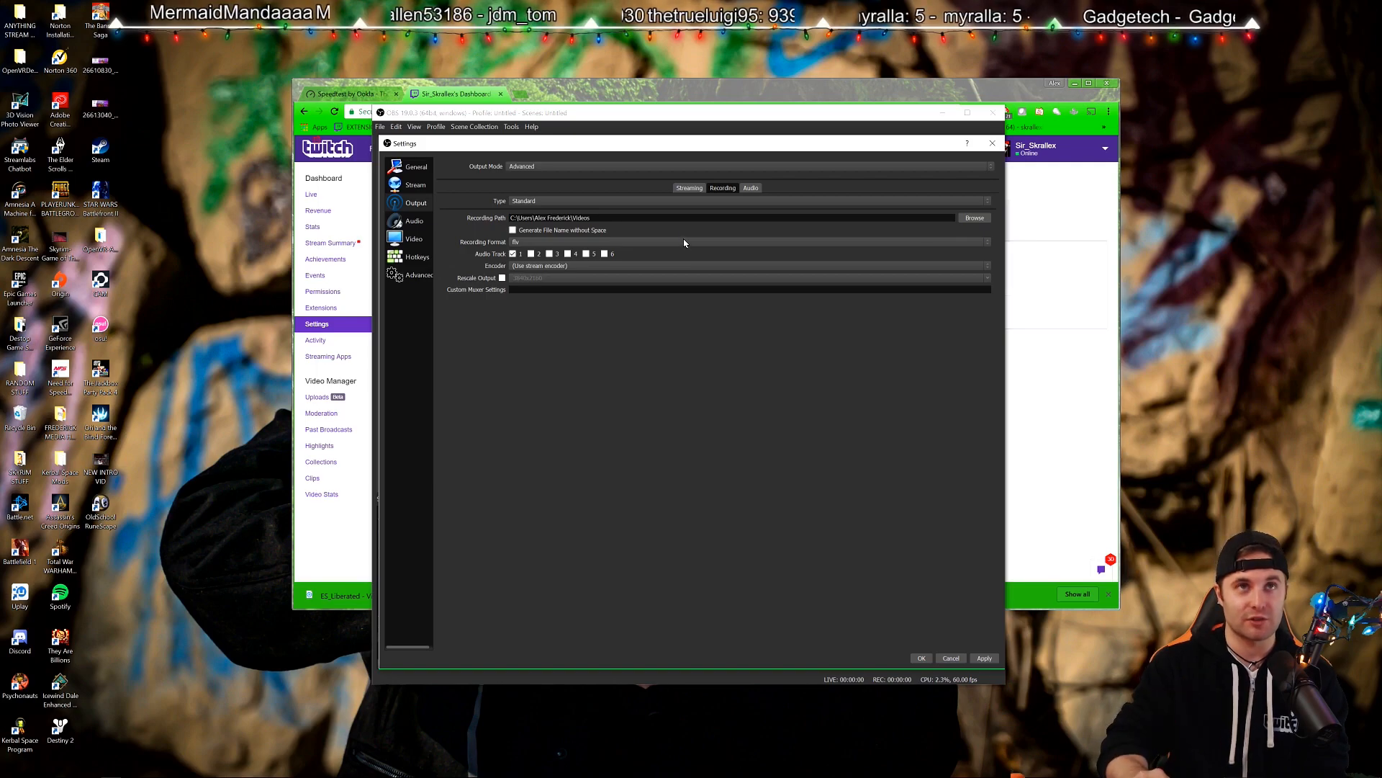
pyautogui.click(682, 188)
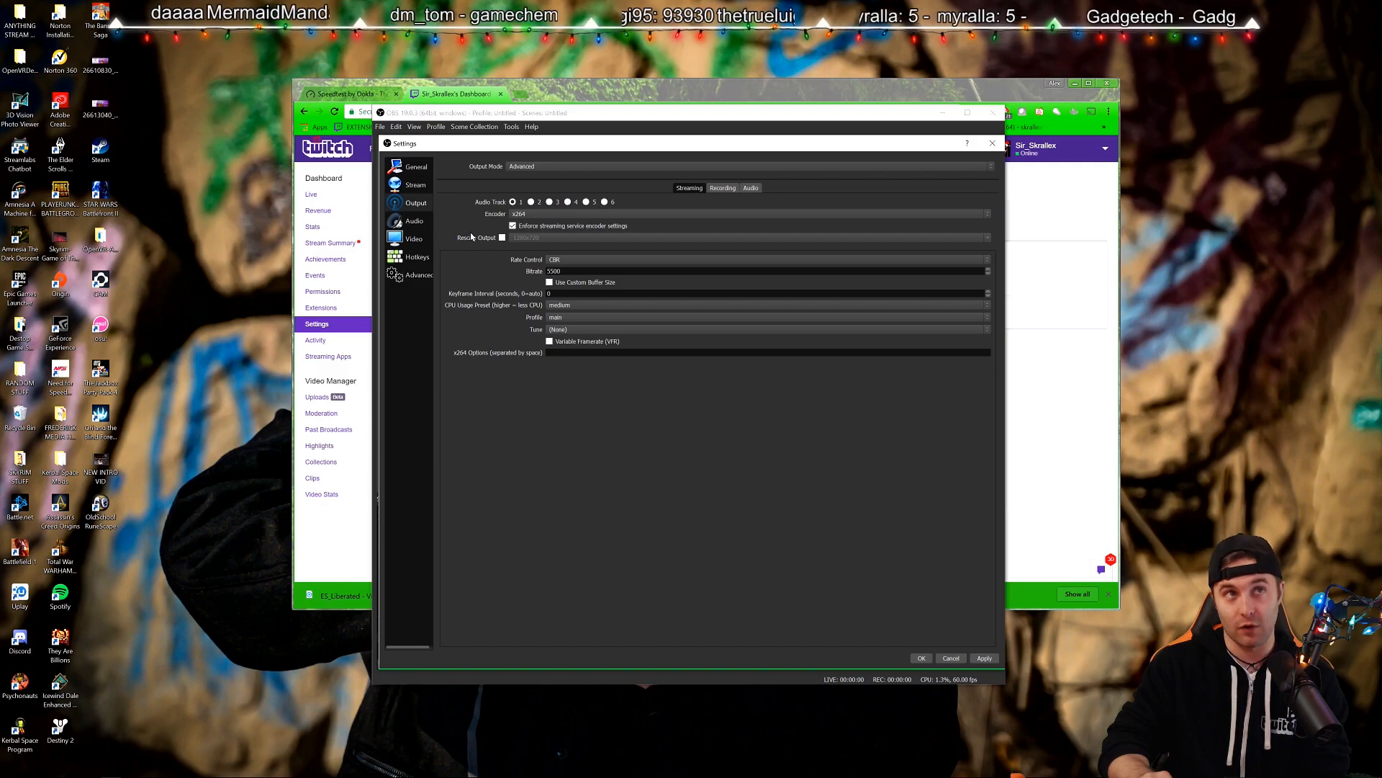
pyautogui.click(520, 216)
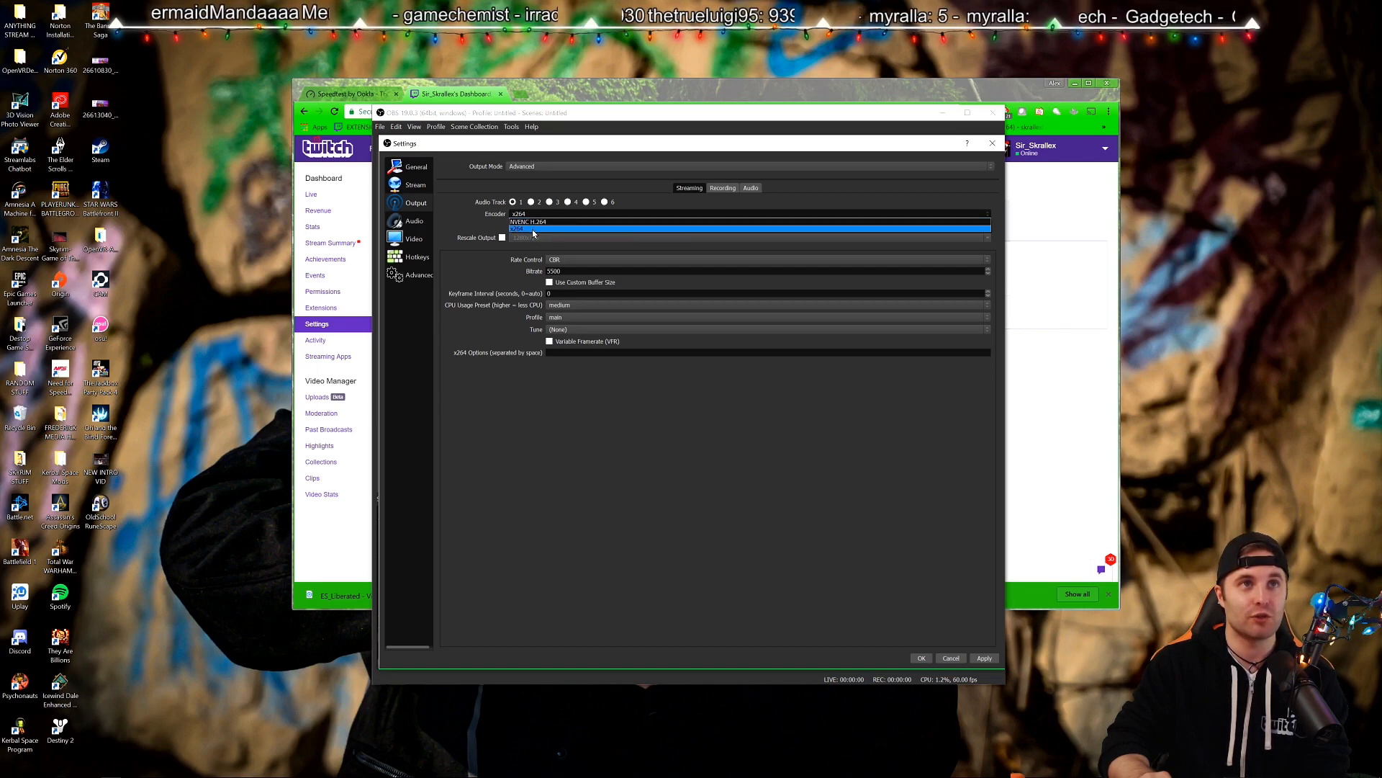
pyautogui.click(533, 229)
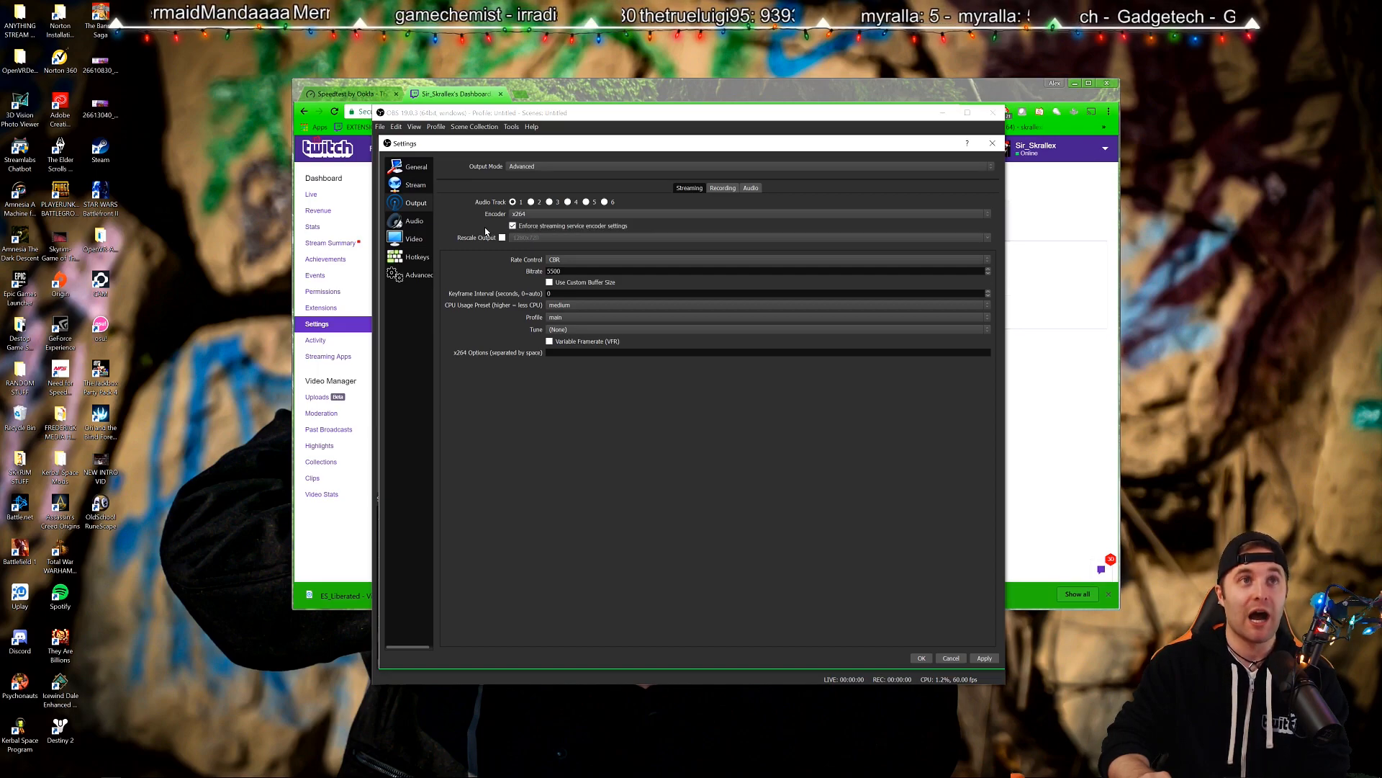
pyautogui.click(530, 214)
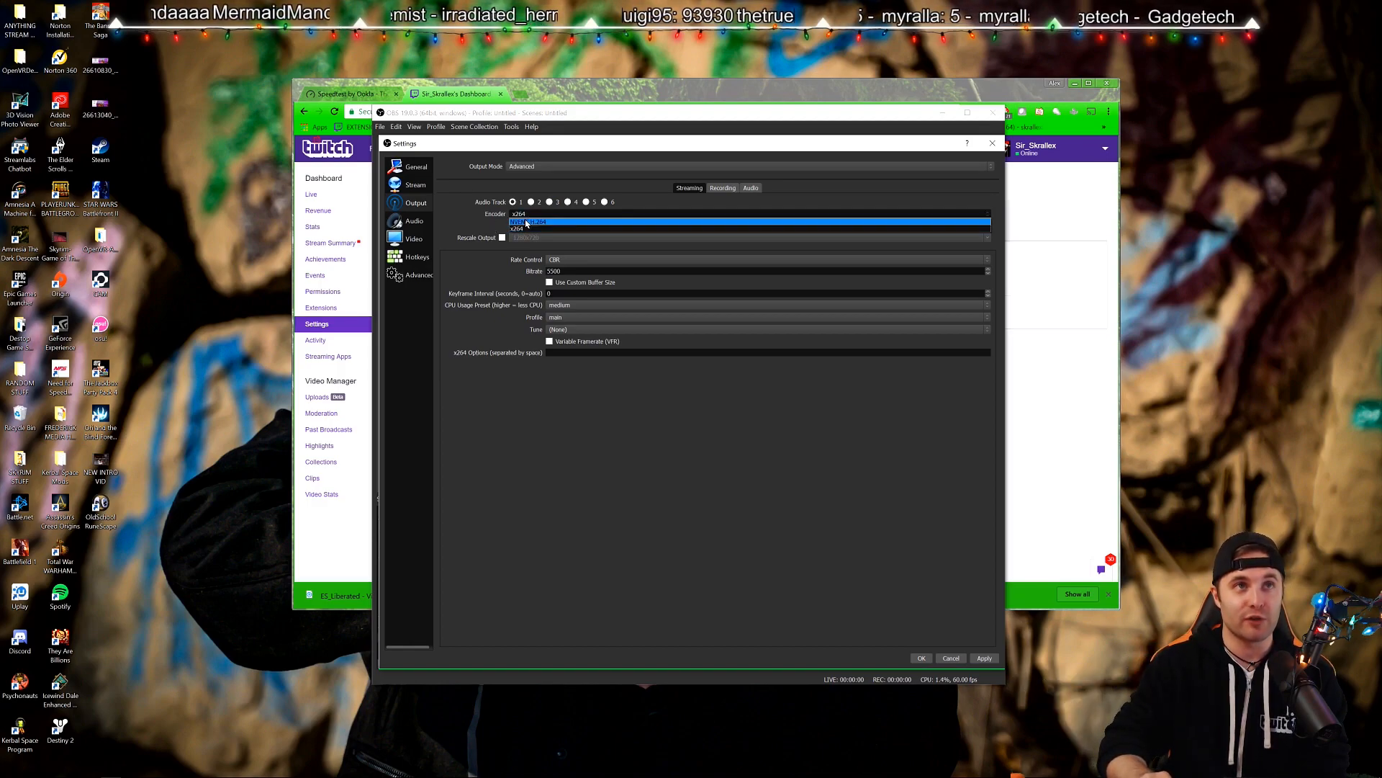
pyautogui.click(494, 224)
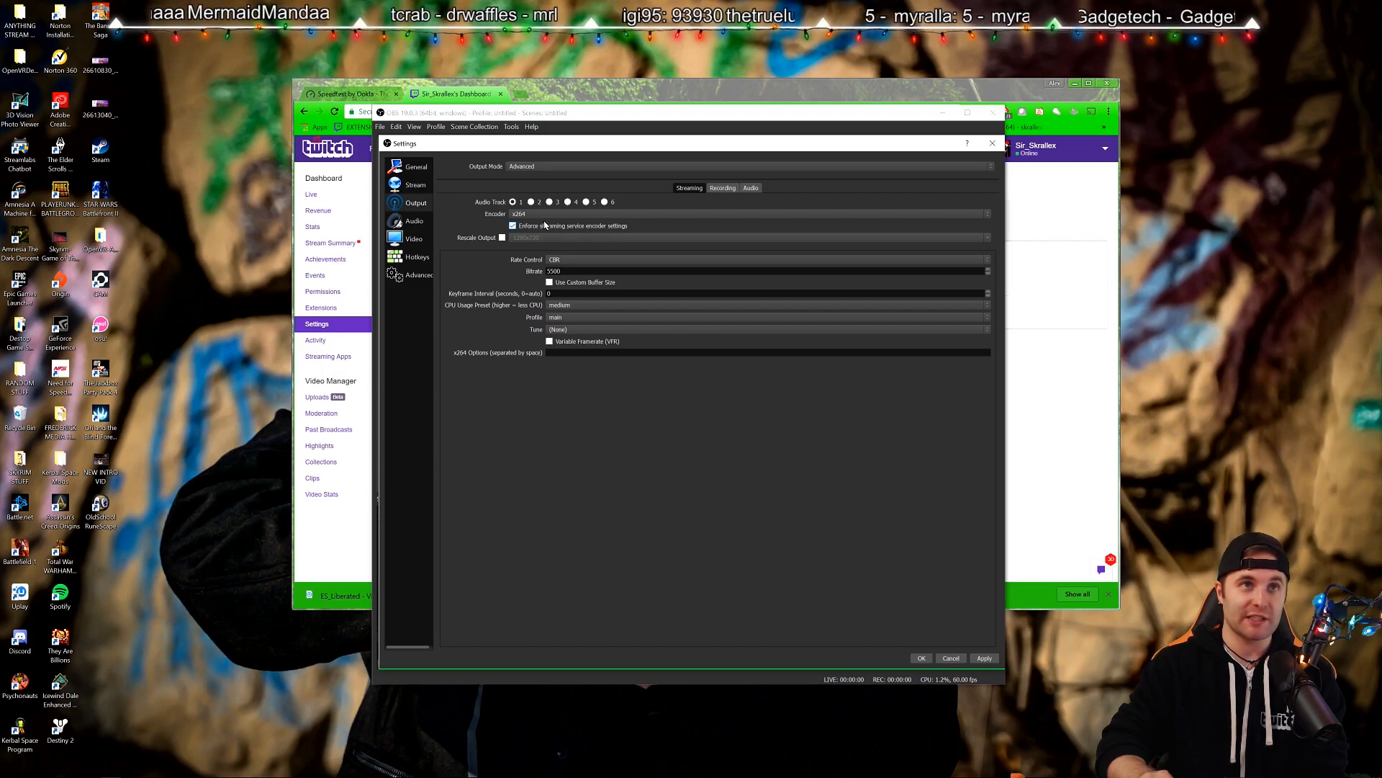
pyautogui.click(477, 239)
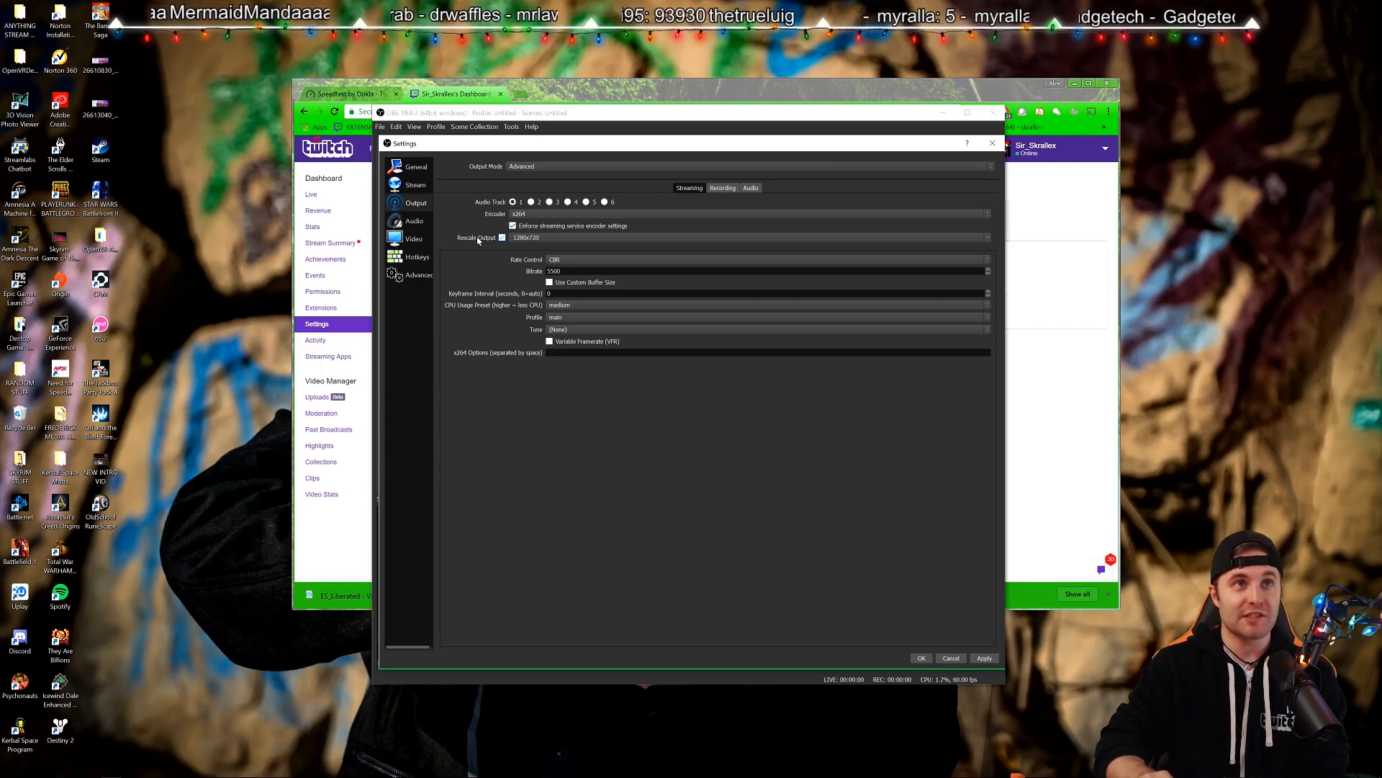
pyautogui.click(498, 243)
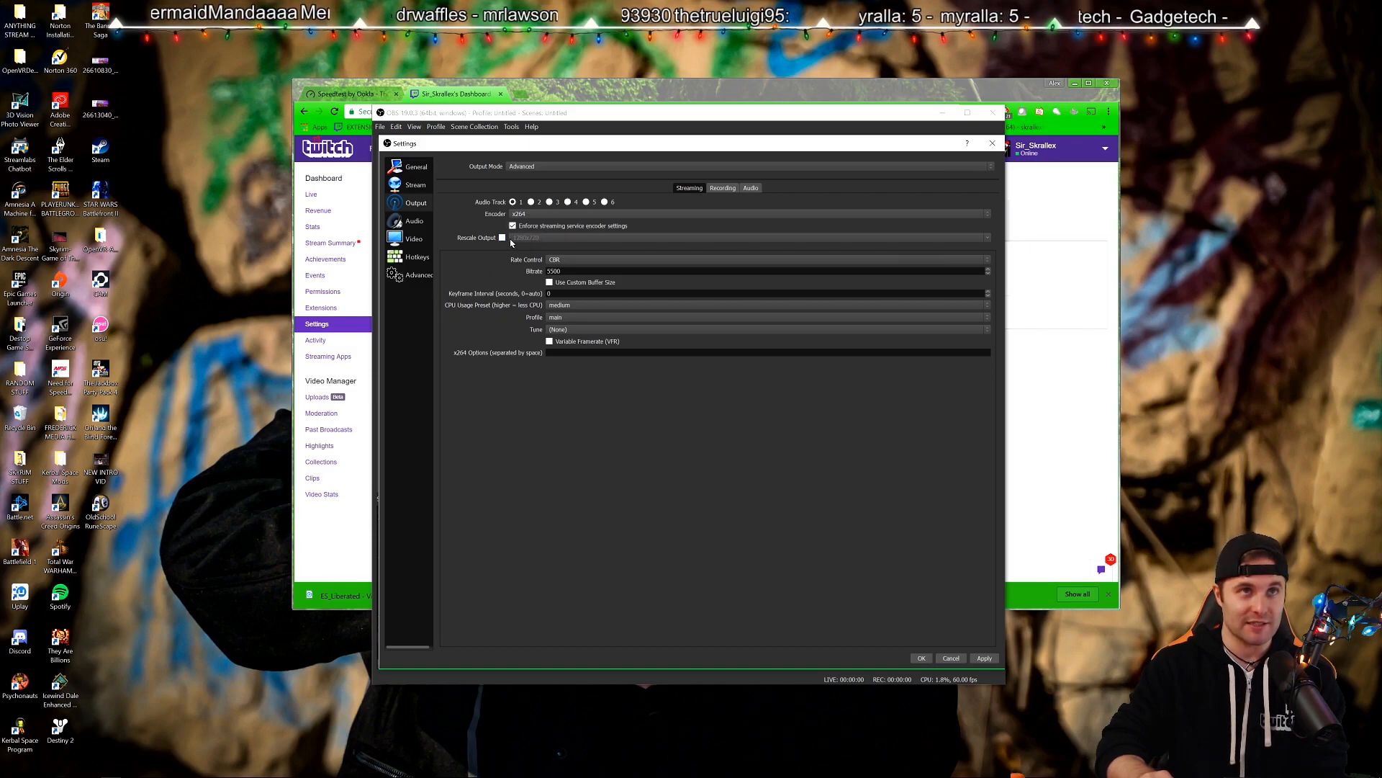
pyautogui.click(502, 238)
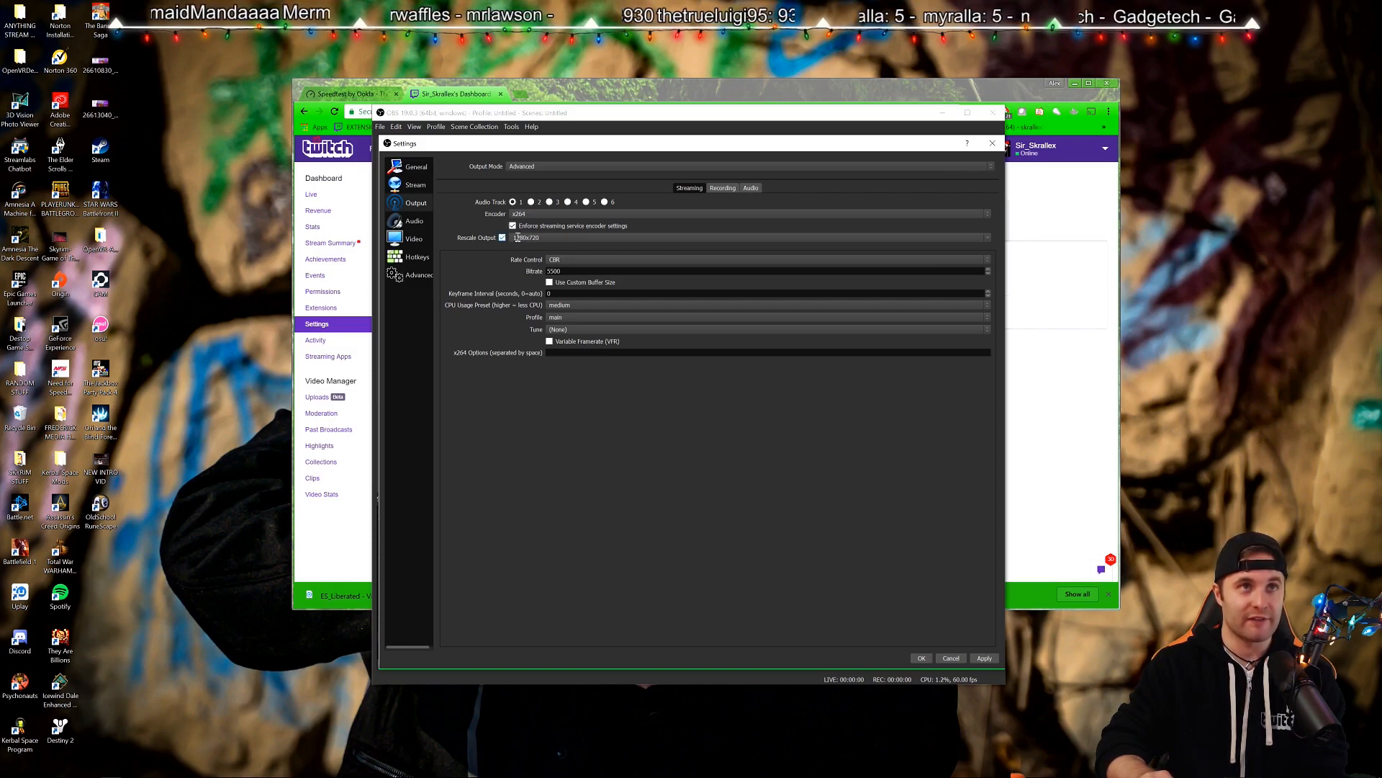
pyautogui.click(503, 238)
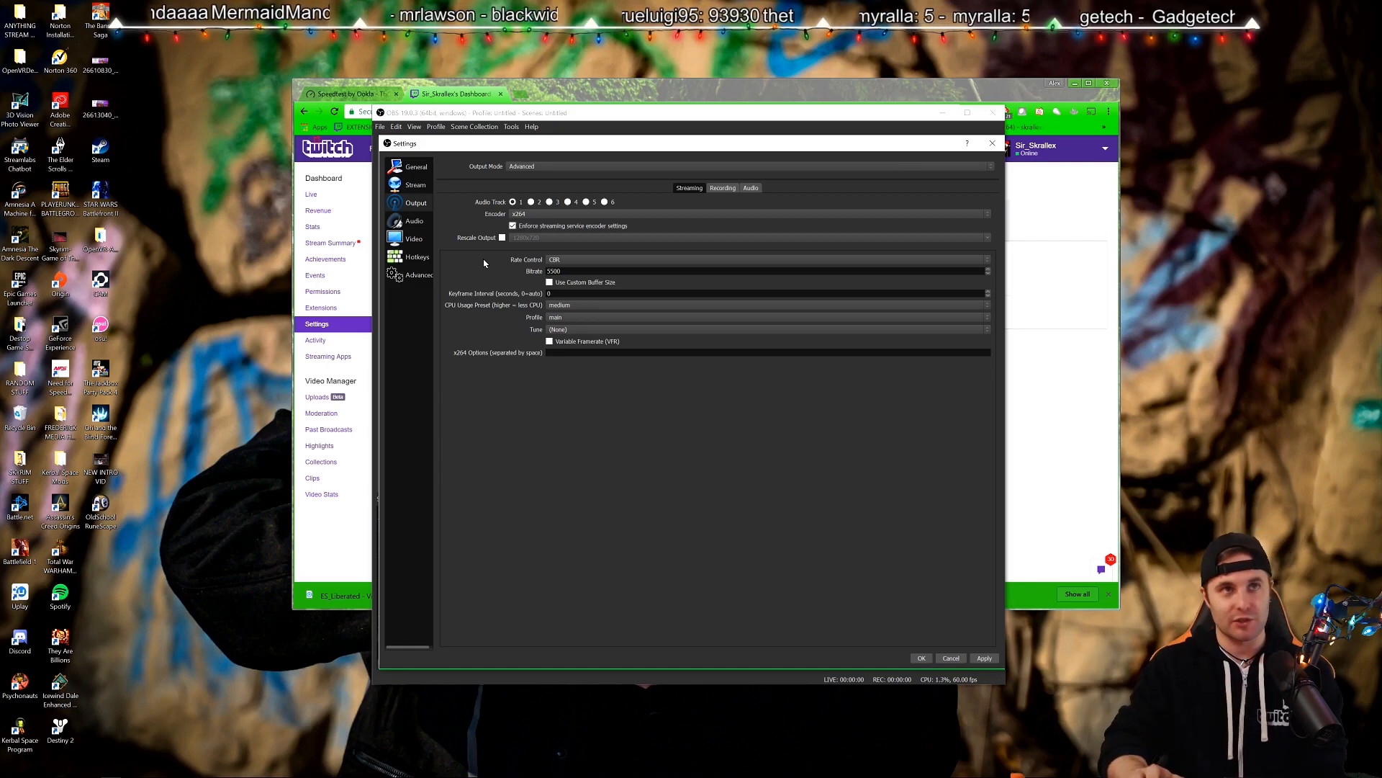
pyautogui.click(553, 260)
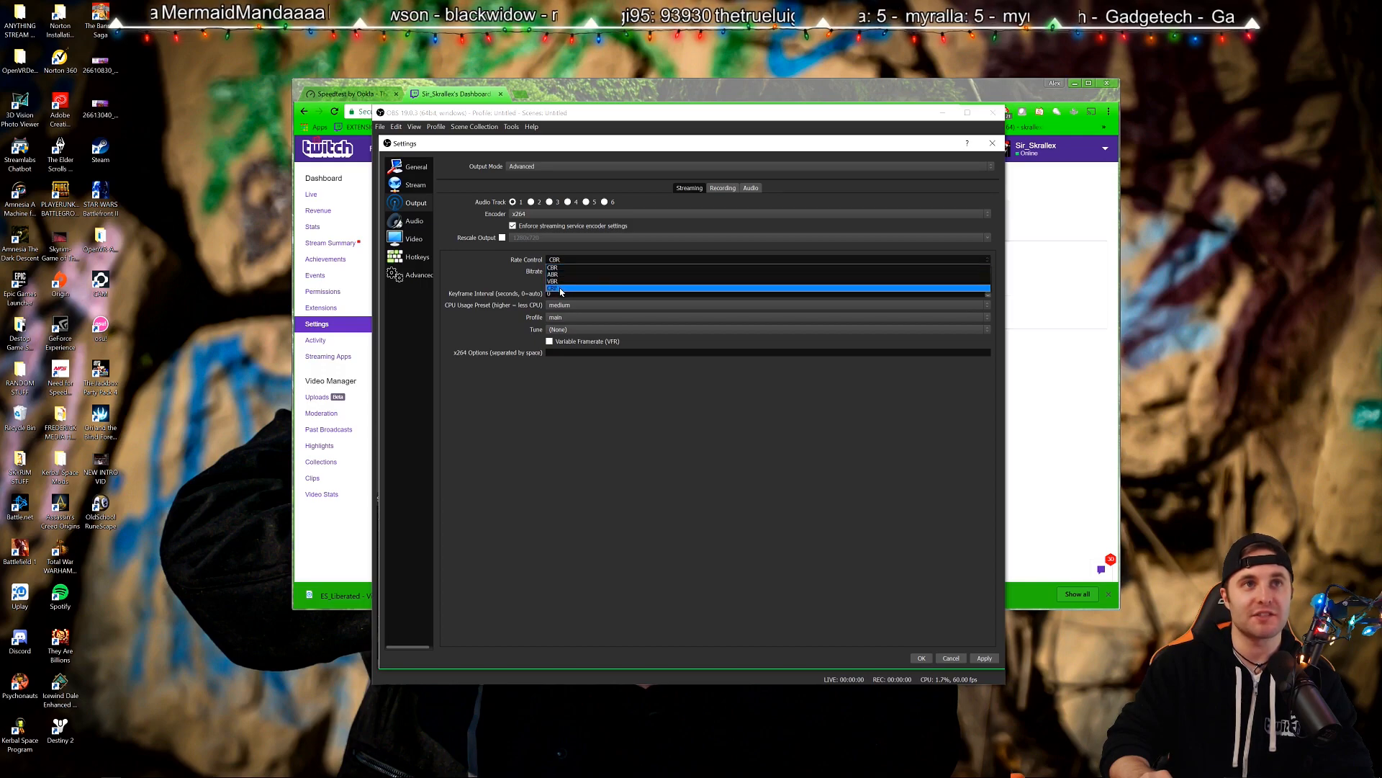
pyautogui.click(560, 268)
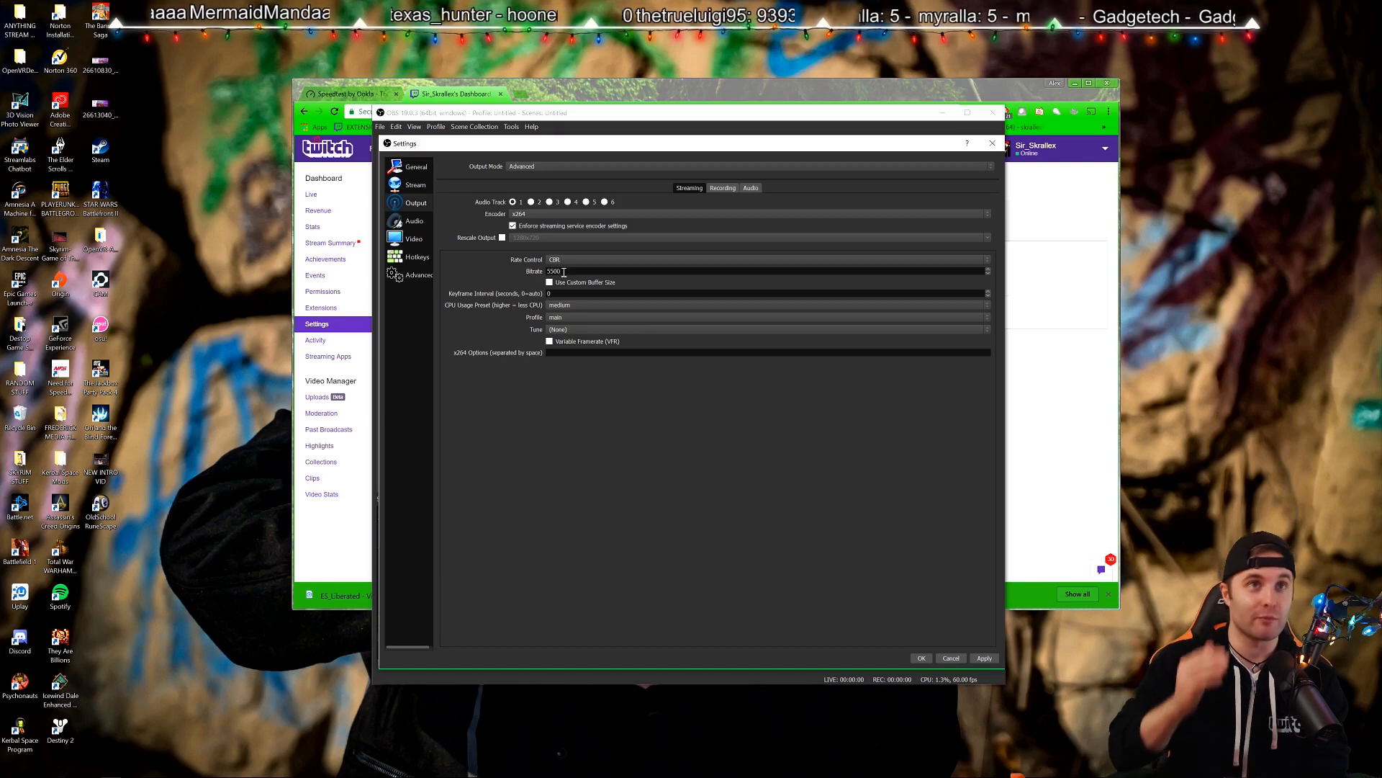
pyautogui.click(361, 99)
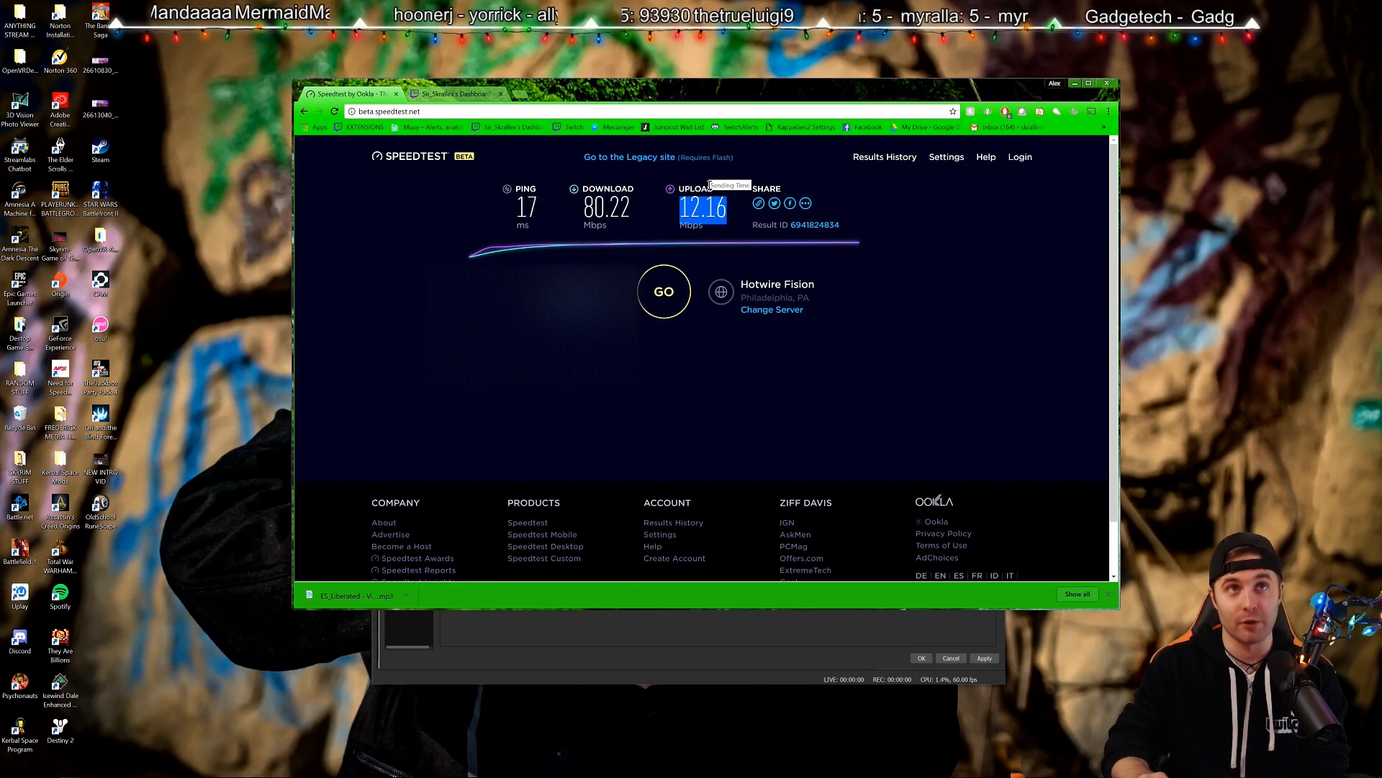
pyautogui.click(652, 222)
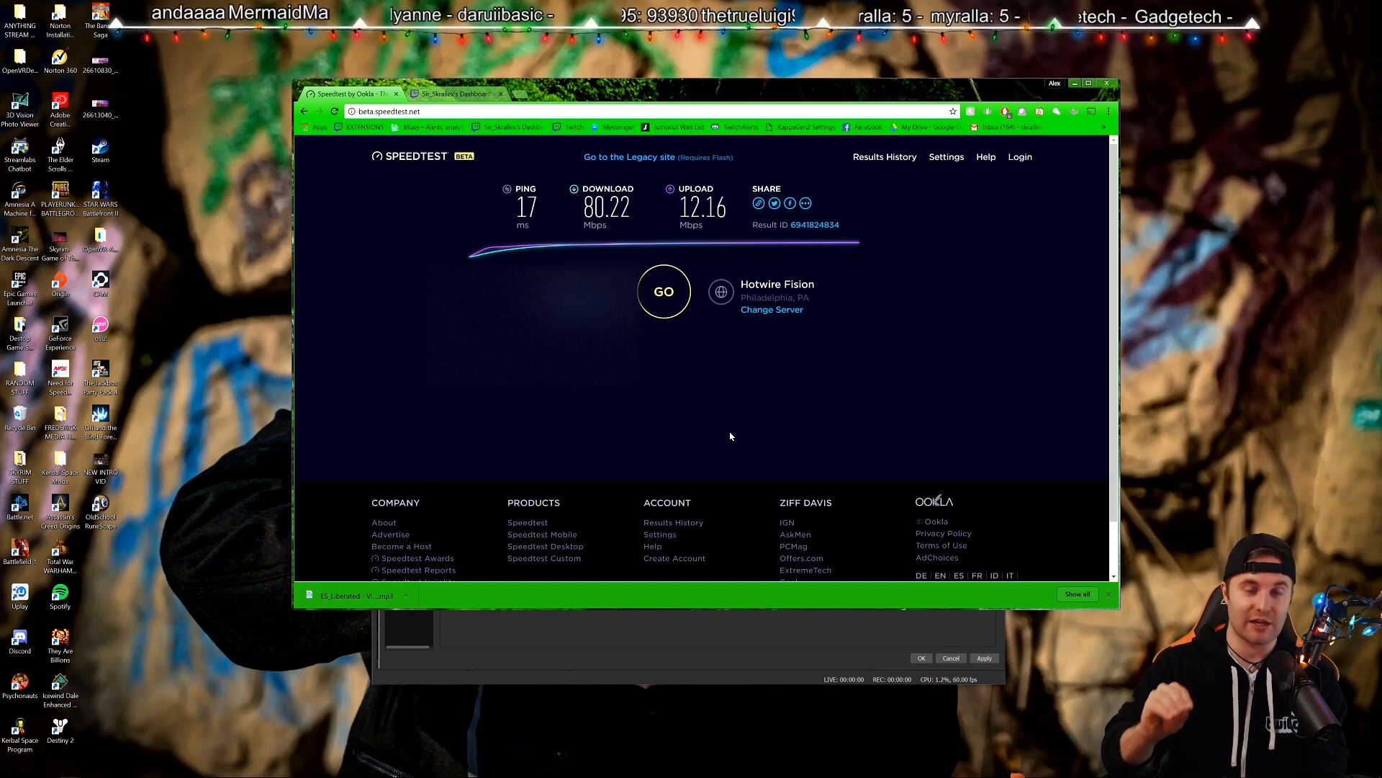
pyautogui.moveTo(672, 210); pyautogui.dragTo(726, 204)
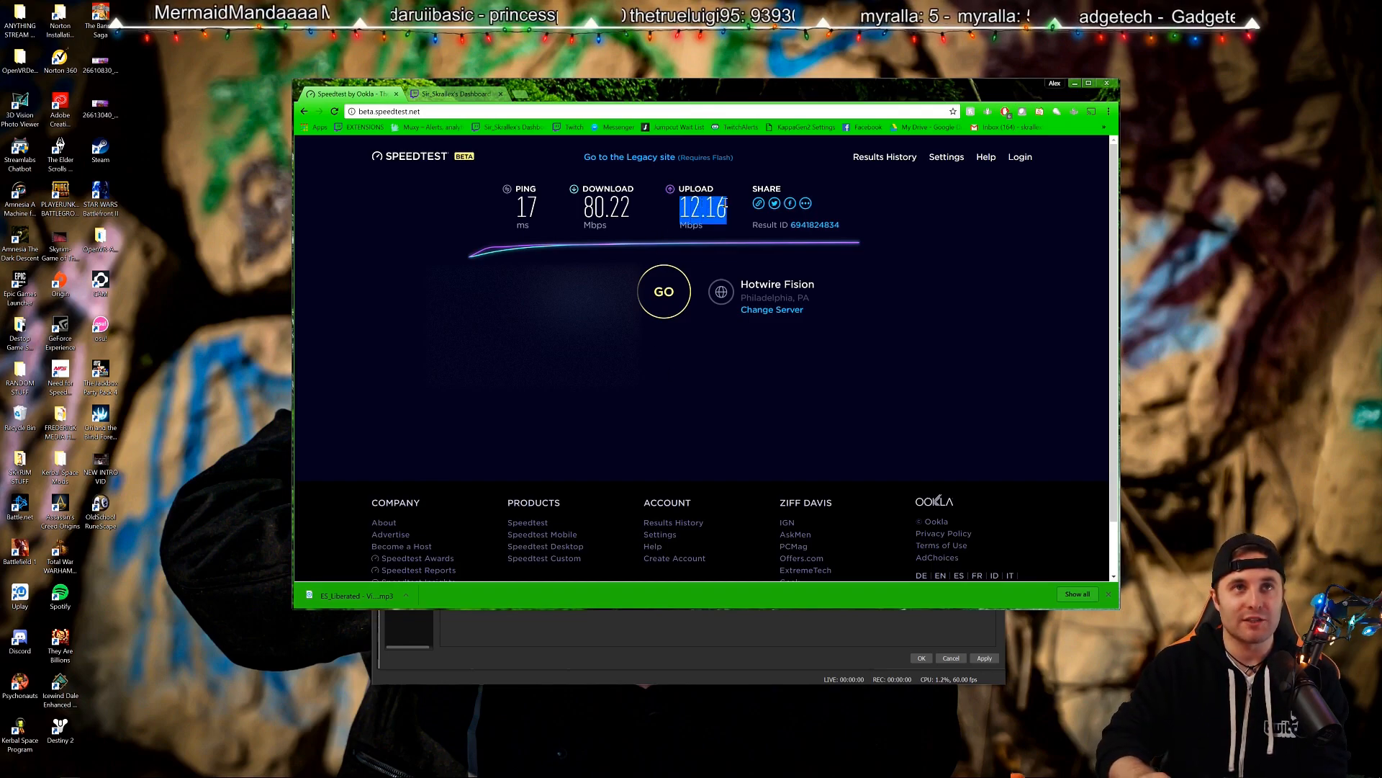
pyautogui.click(701, 226)
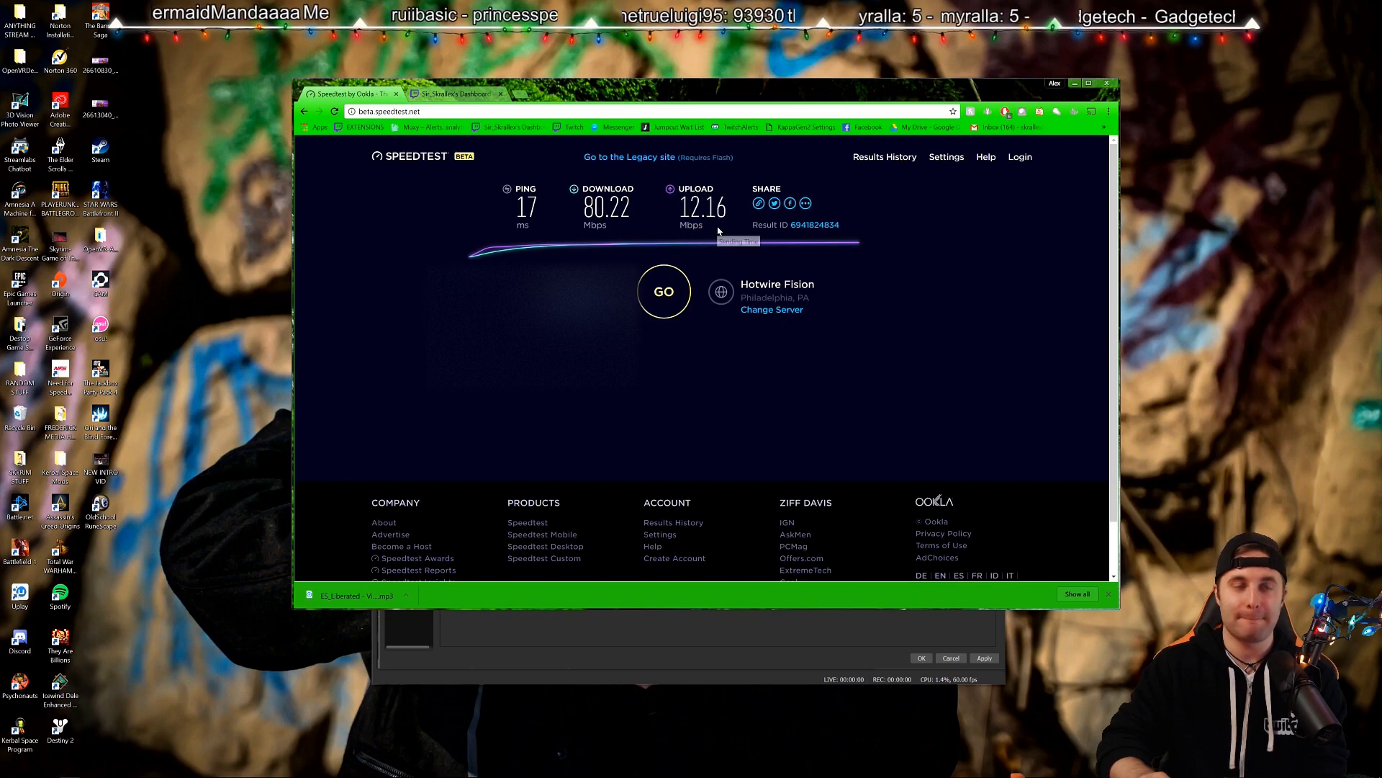
pyautogui.moveTo(684, 214); pyautogui.dragTo(702, 214)
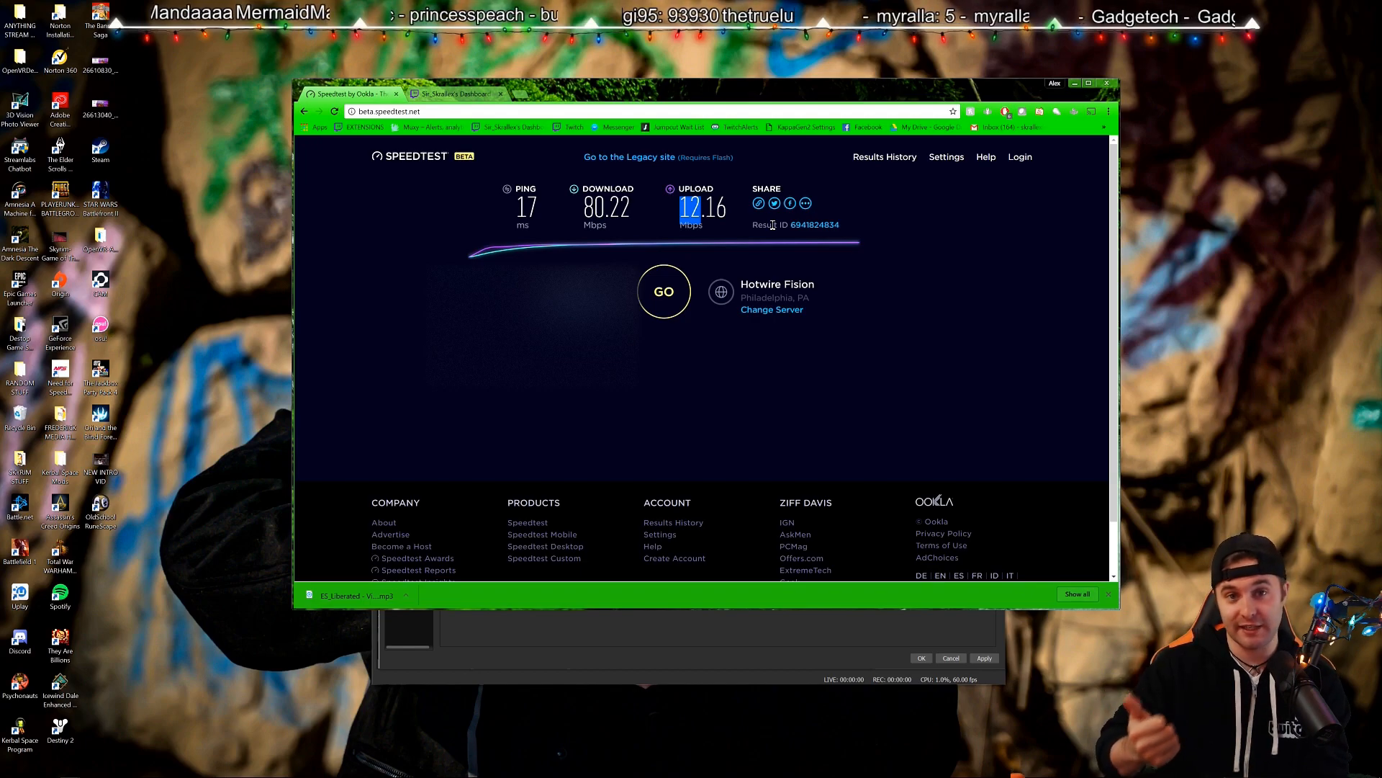
pyautogui.moveTo(681, 213); pyautogui.dragTo(731, 219)
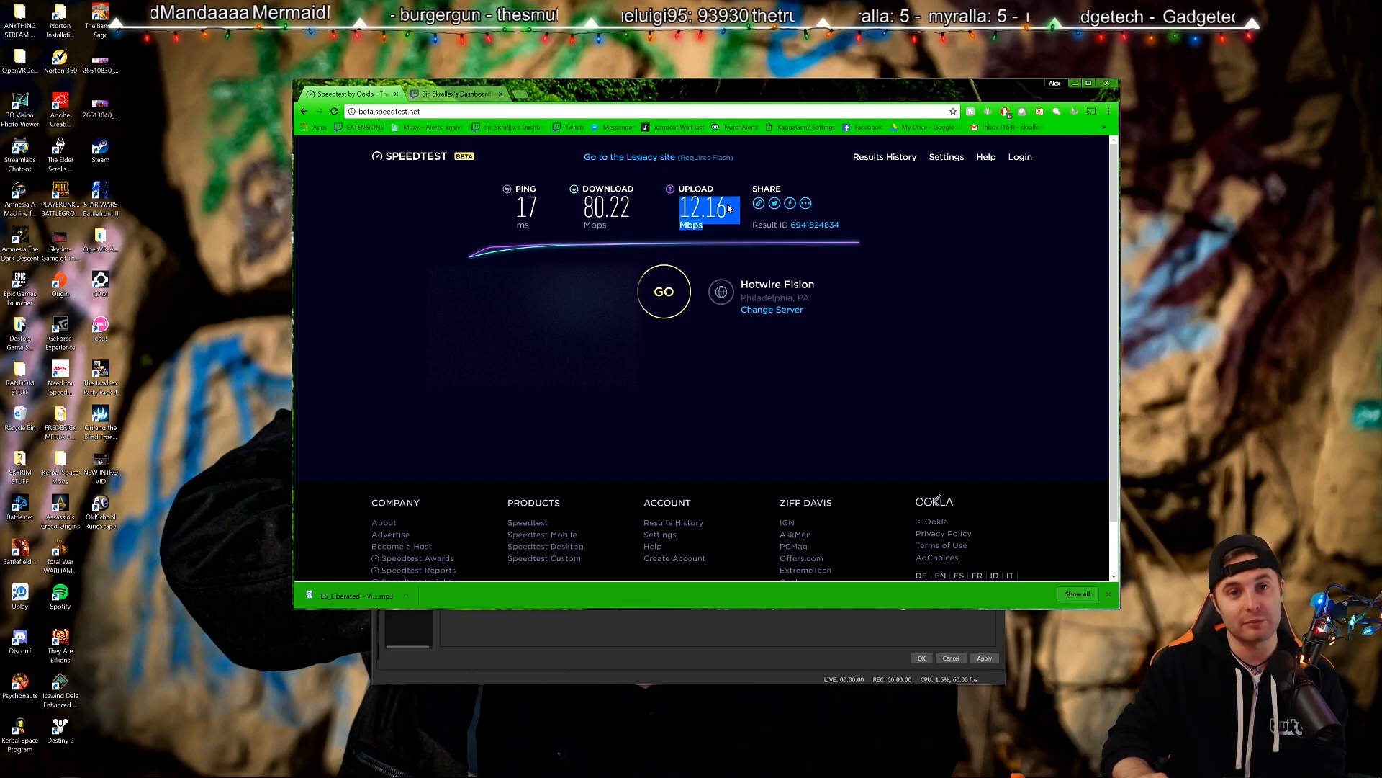
pyautogui.hotkey('alt', 'Tab')
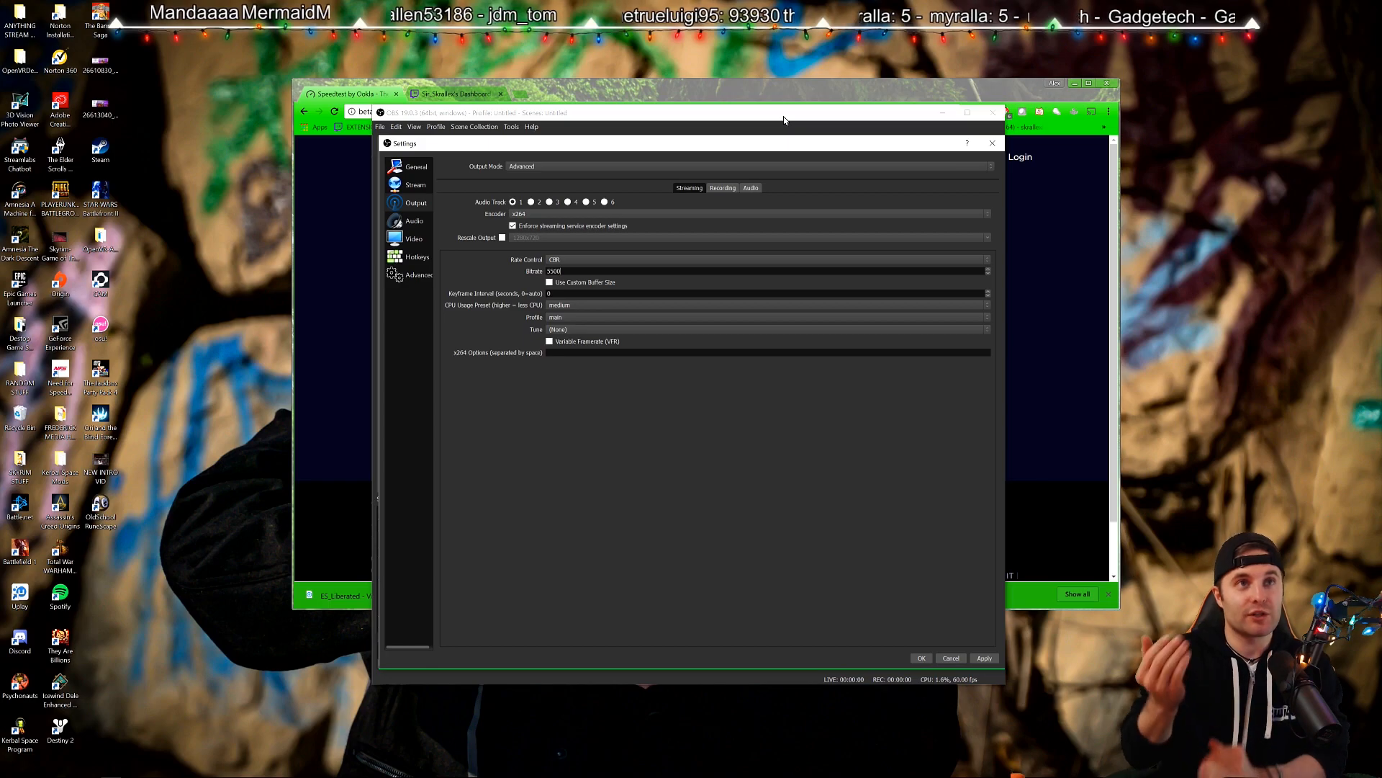
# Change the bitrate to 2300, restore it to 5500, and select the keyframe interval to set it to 2.
pyautogui.moveTo(569, 271); pyautogui.dragTo(444, 259)
pyautogui.write('2300')
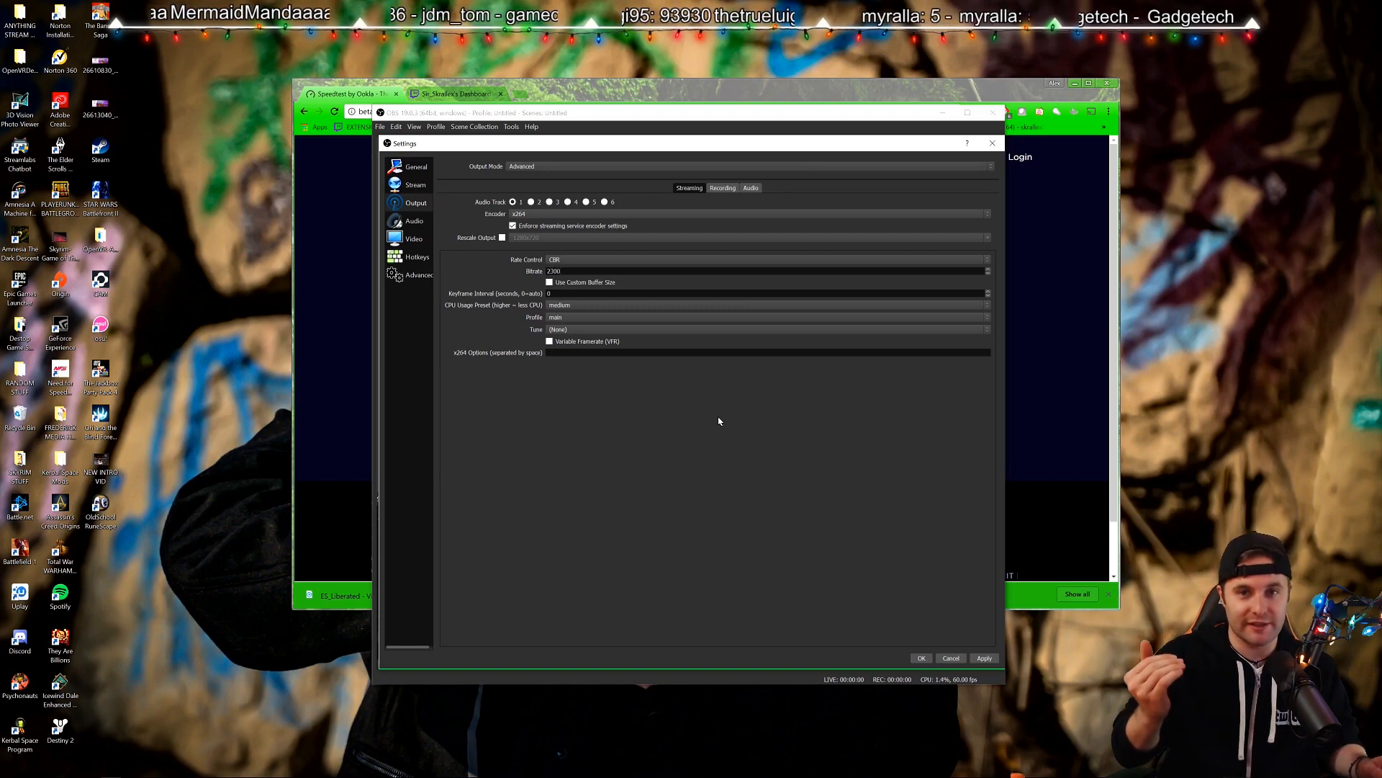
pyautogui.doubleClick(584, 271)
pyautogui.write('5500')
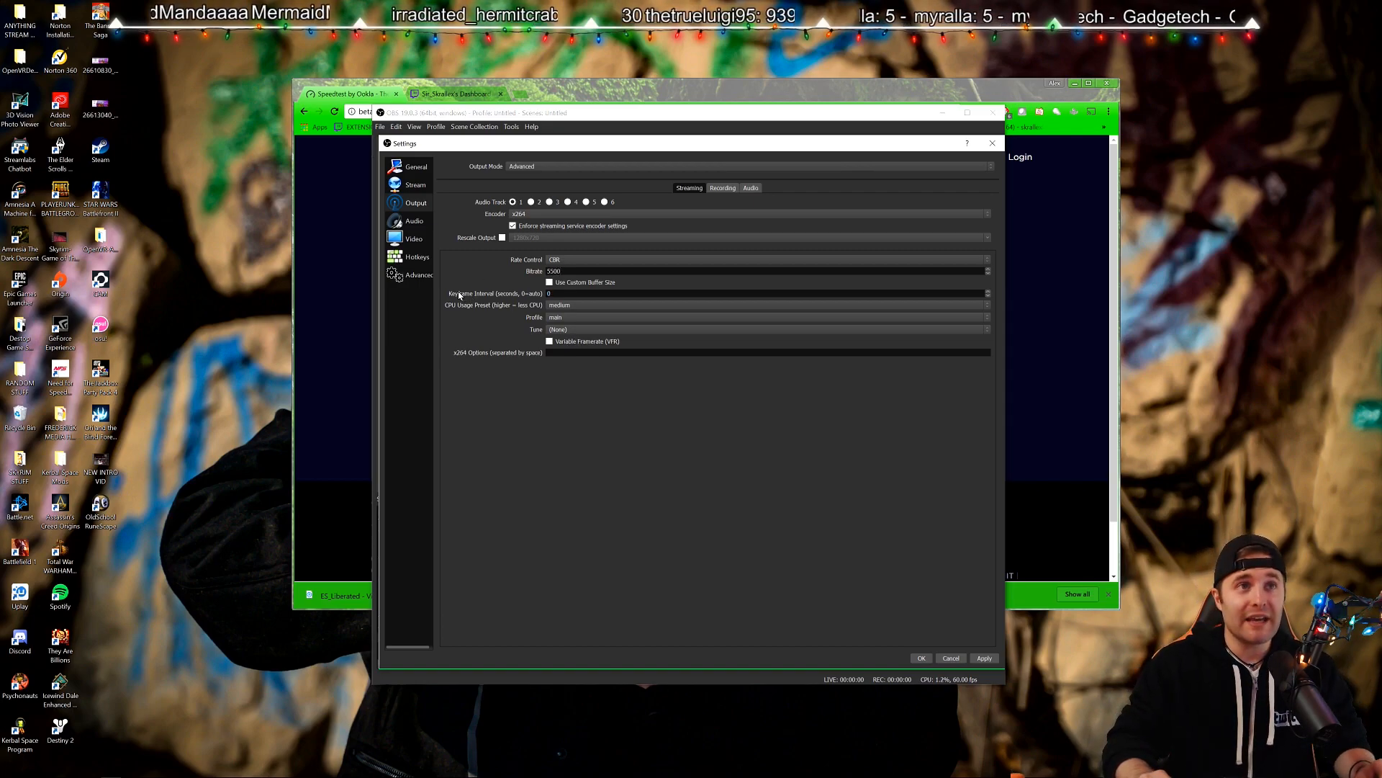
pyautogui.doubleClick(554, 295)
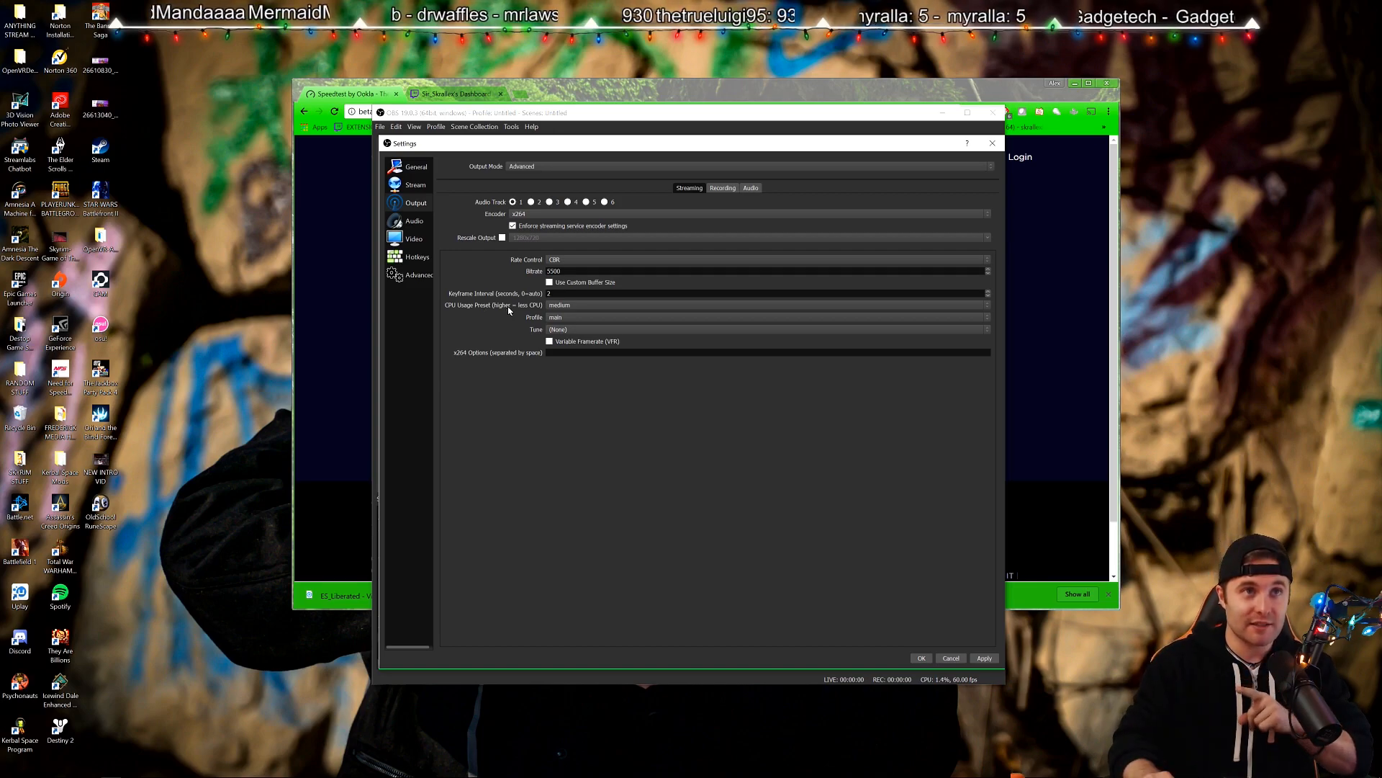
# Review the CPU usage preset and profile lists, keeping medium and main.
pyautogui.click(553, 309)
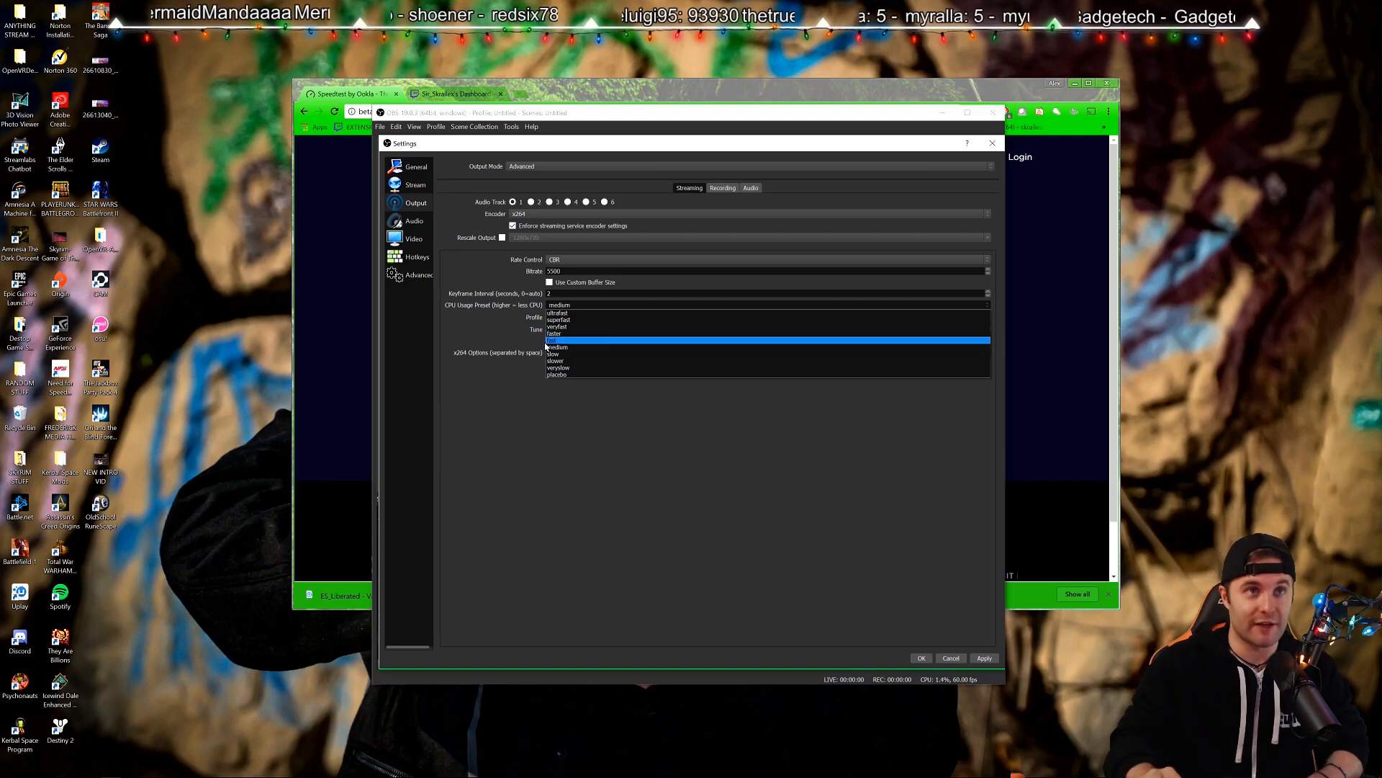
pyautogui.click(729, 461)
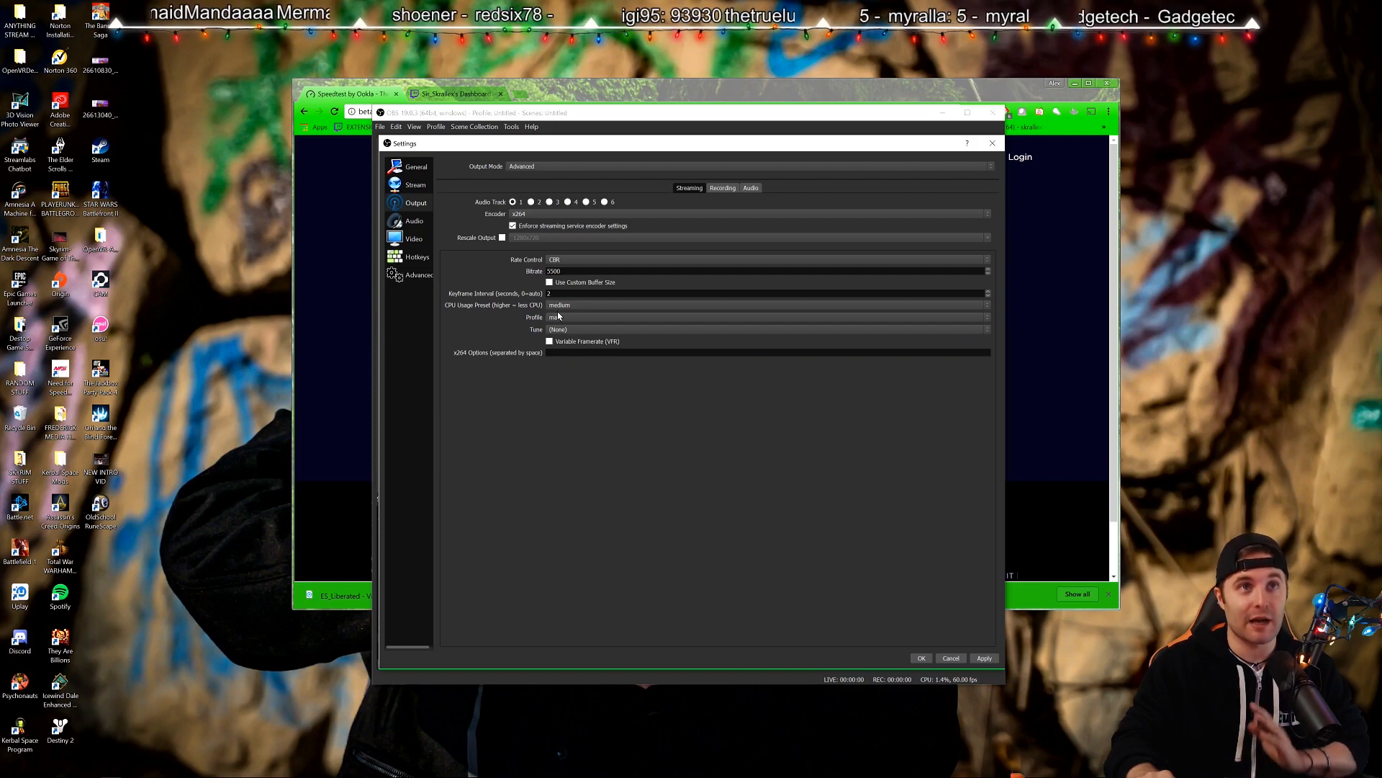
pyautogui.click(555, 319)
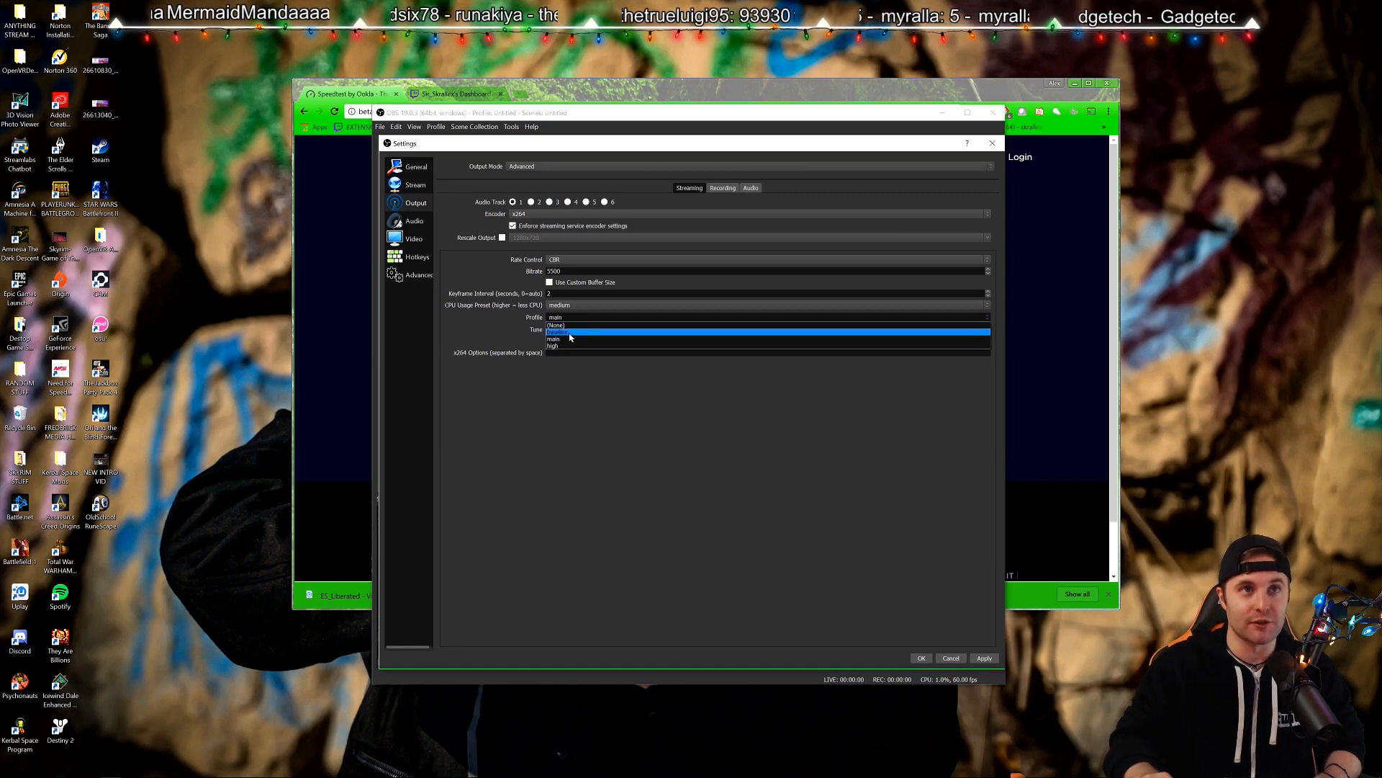
pyautogui.click(568, 339)
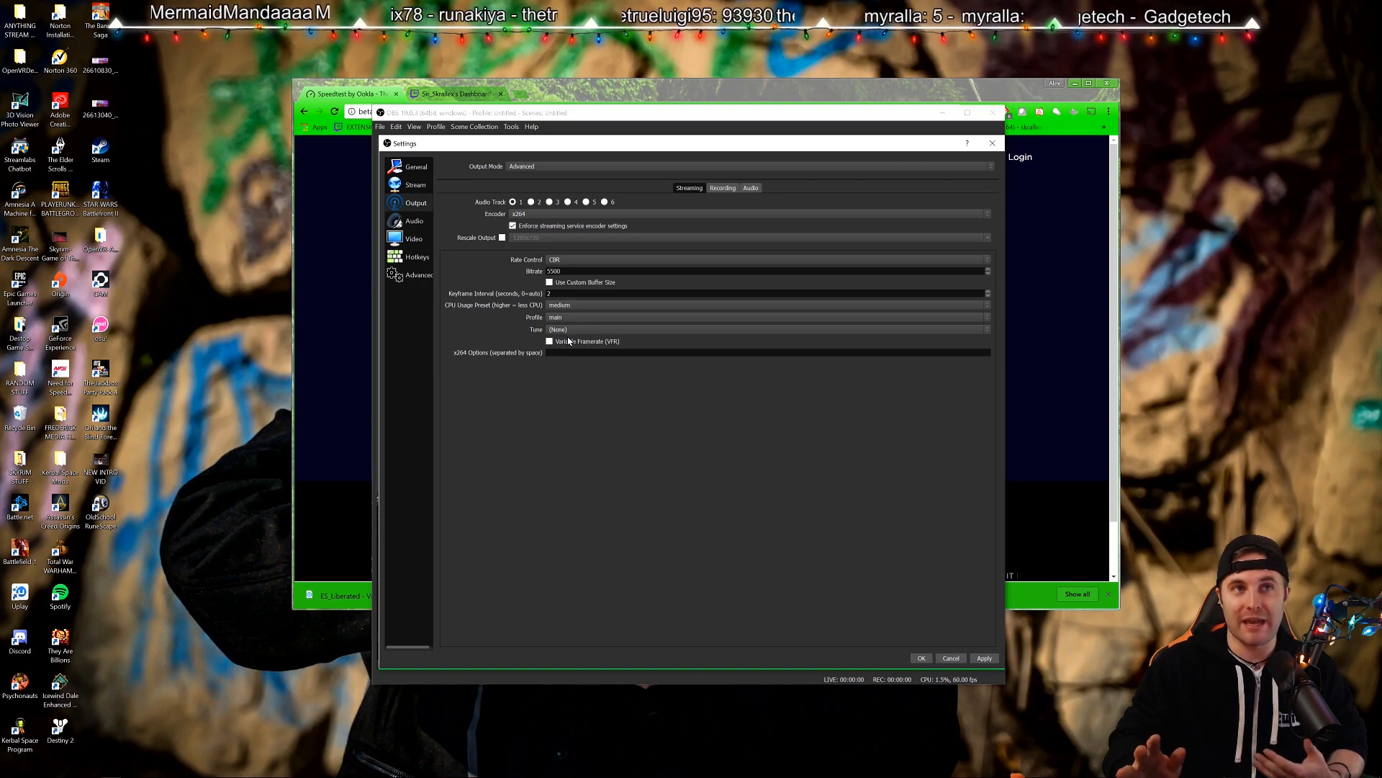
pyautogui.click(574, 316)
pyautogui.click(572, 339)
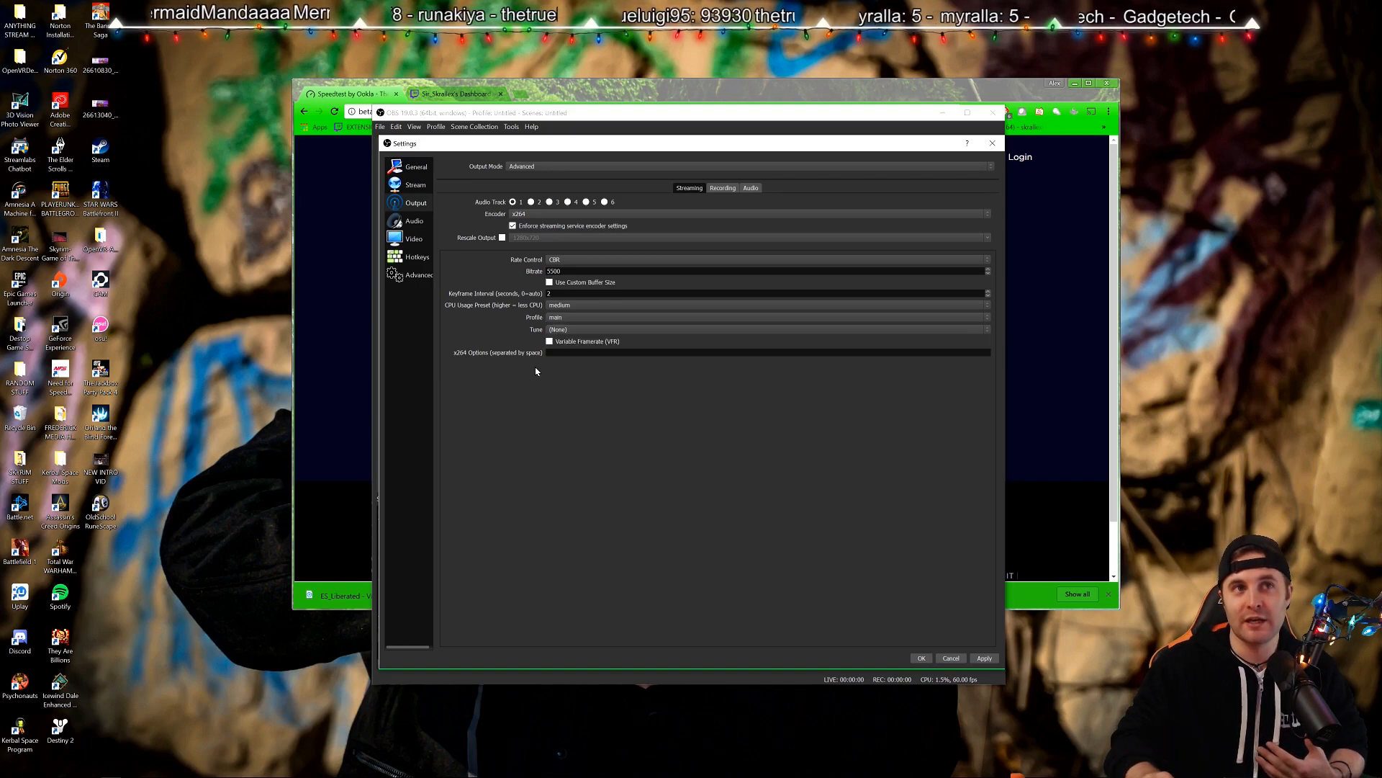
pyautogui.click(558, 322)
pyautogui.click(563, 337)
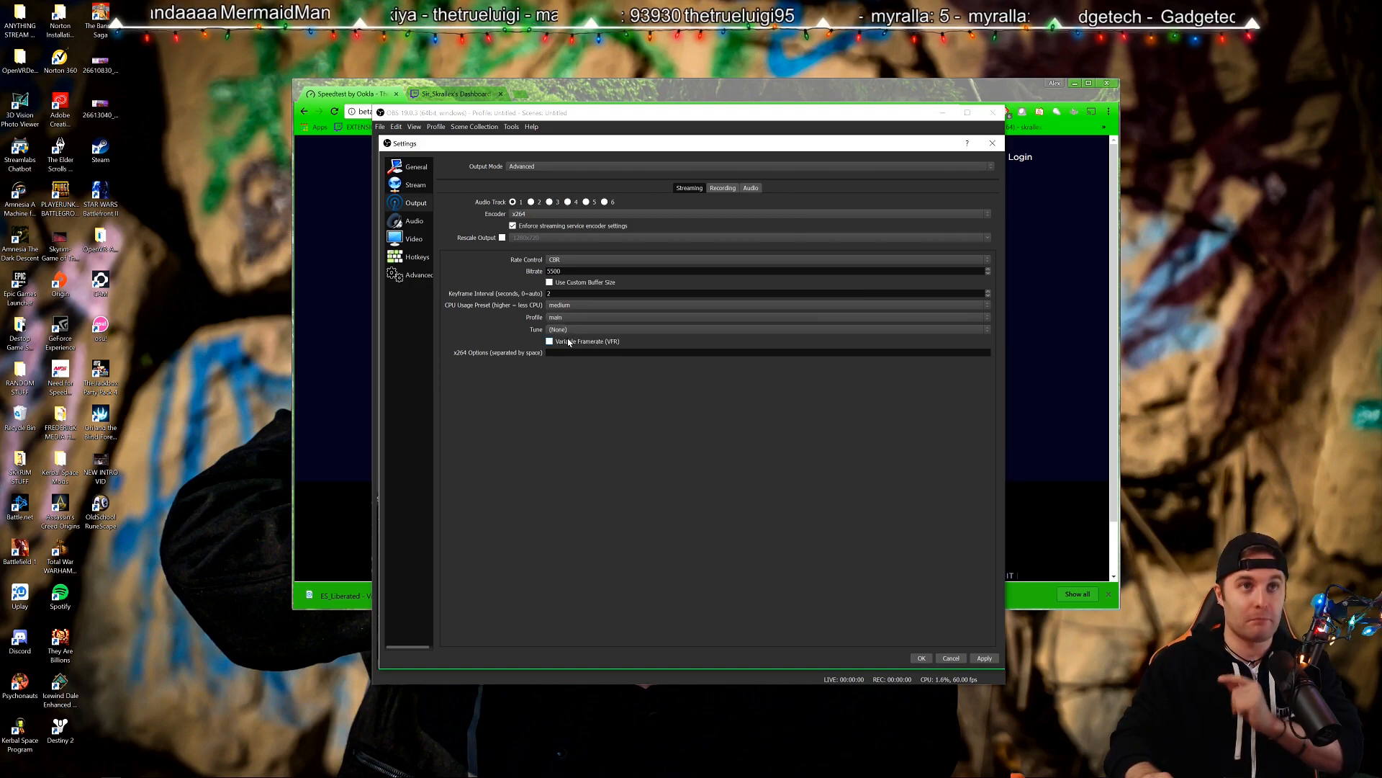
# Check the tune options, leaving tune at (None).
pyautogui.scroll(1, 563, 320)
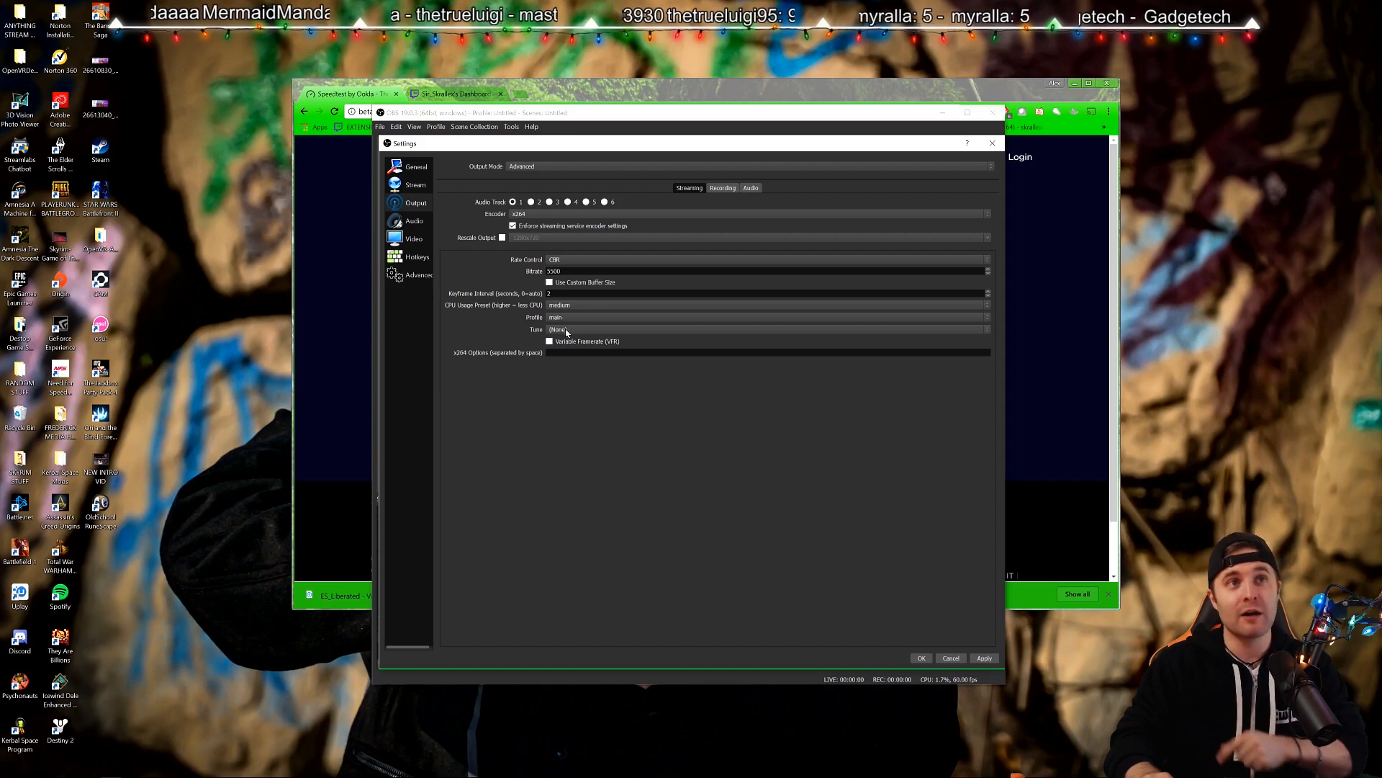
pyautogui.click(557, 333)
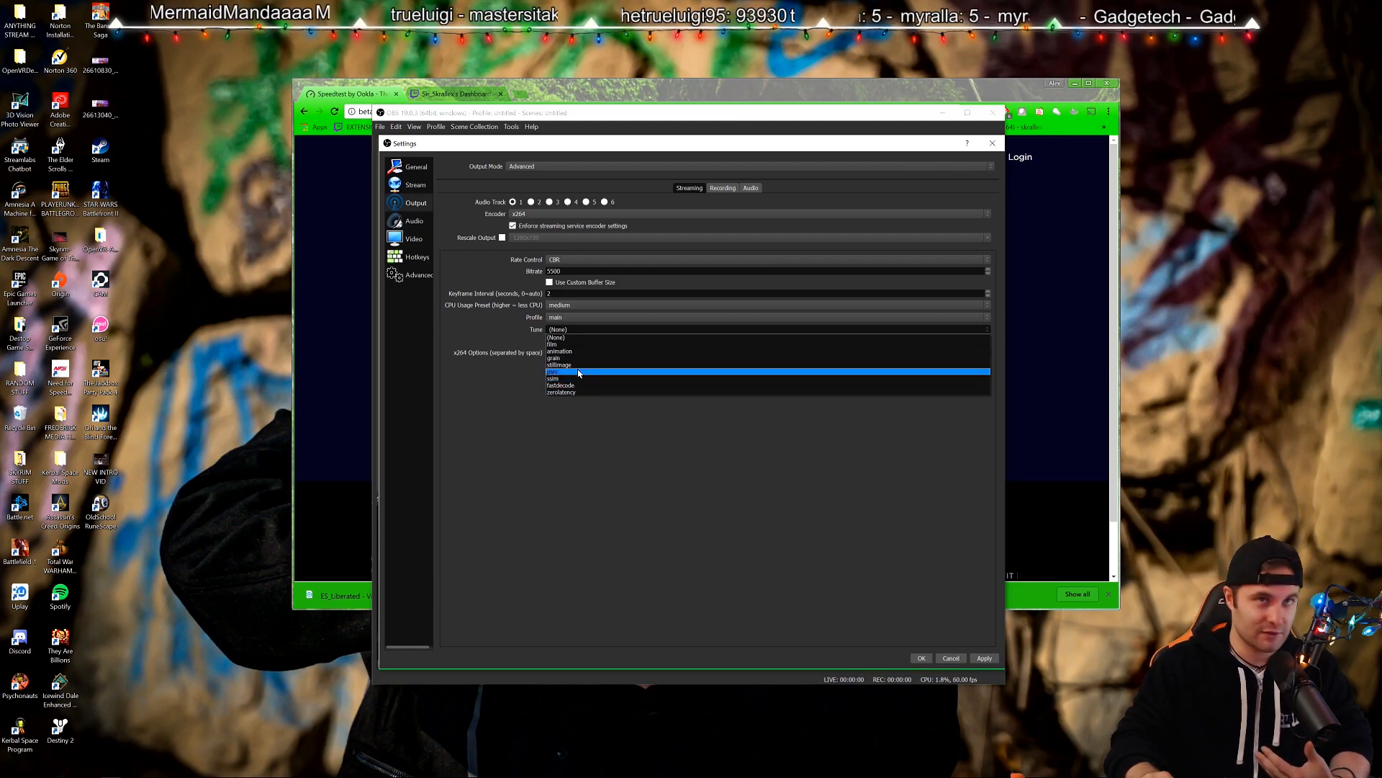
pyautogui.click(510, 380)
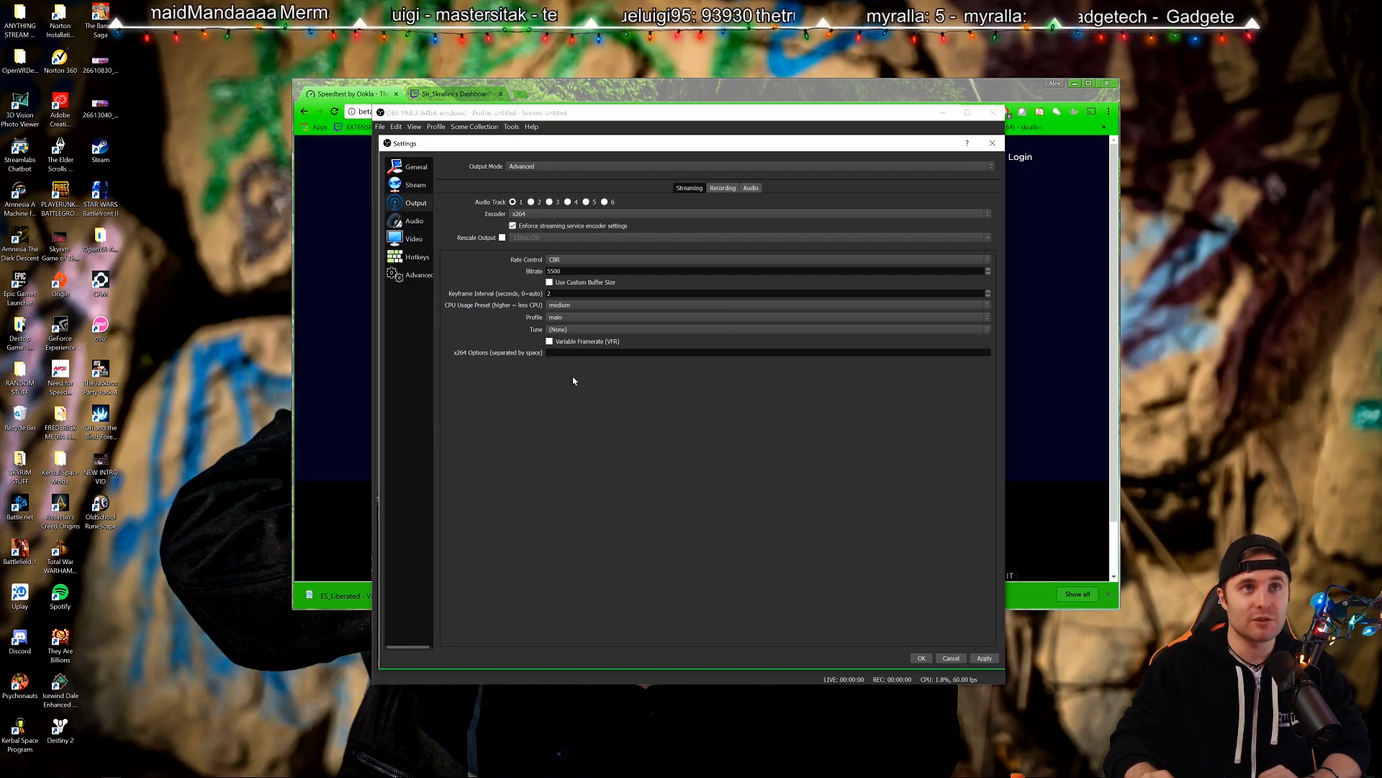
# Open the Audio page, keep Default desktop audio, then bring up the Windows volume options.
pyautogui.click(409, 220)
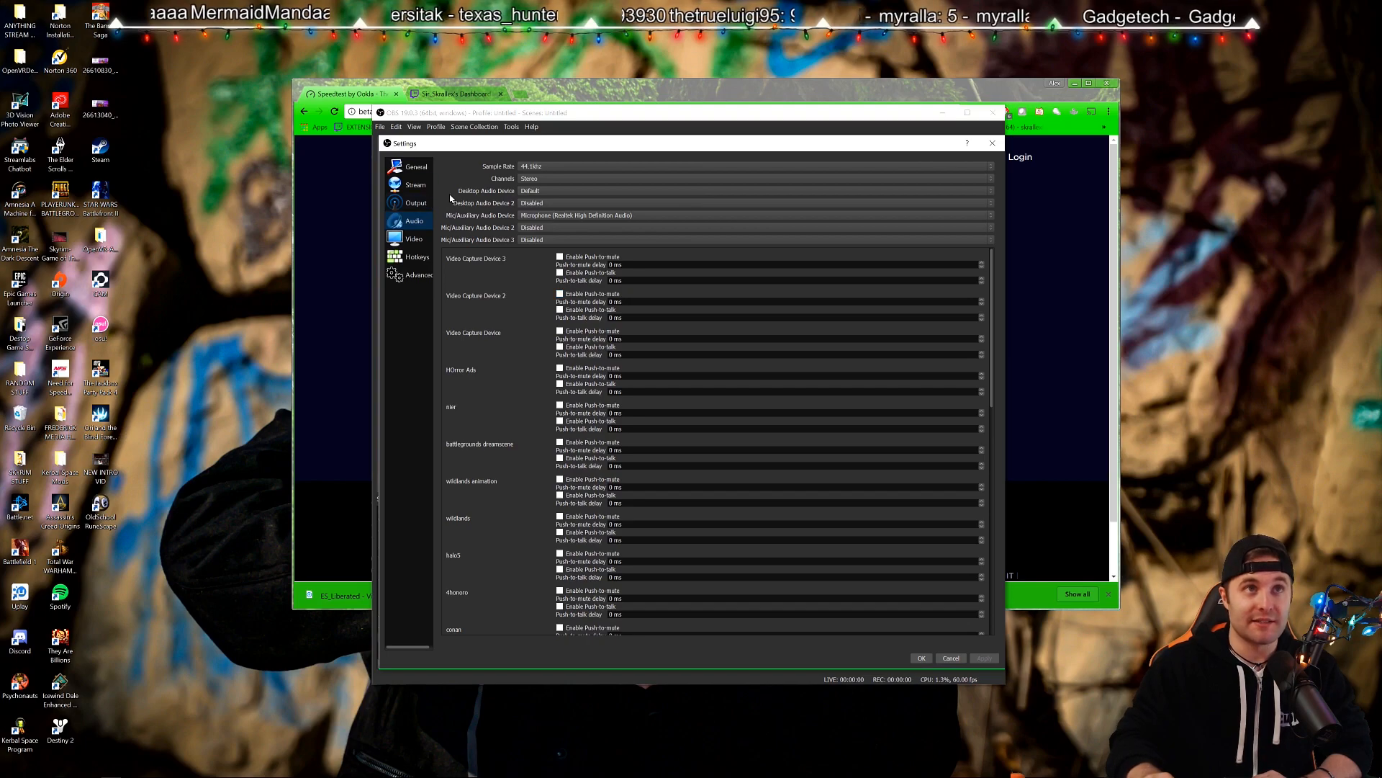
pyautogui.click(523, 191)
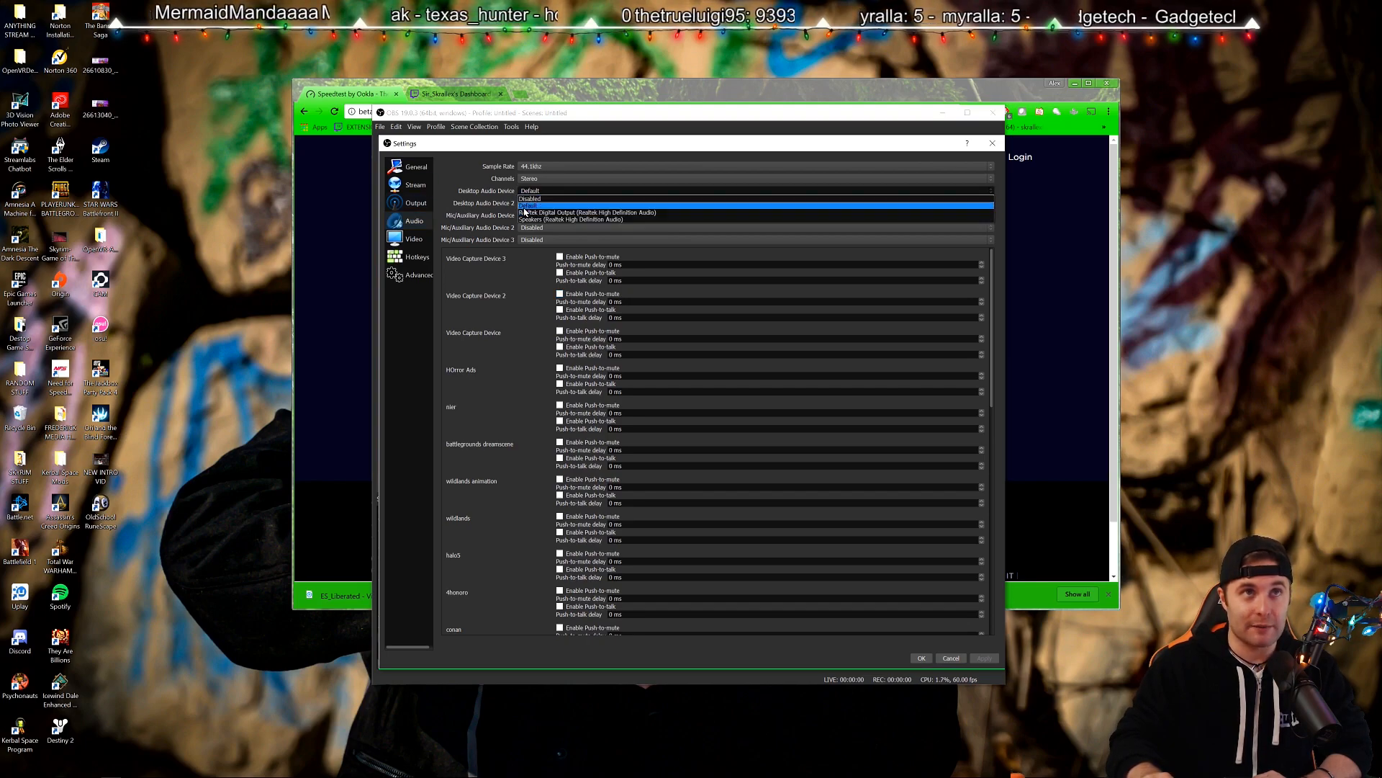
pyautogui.click(525, 207)
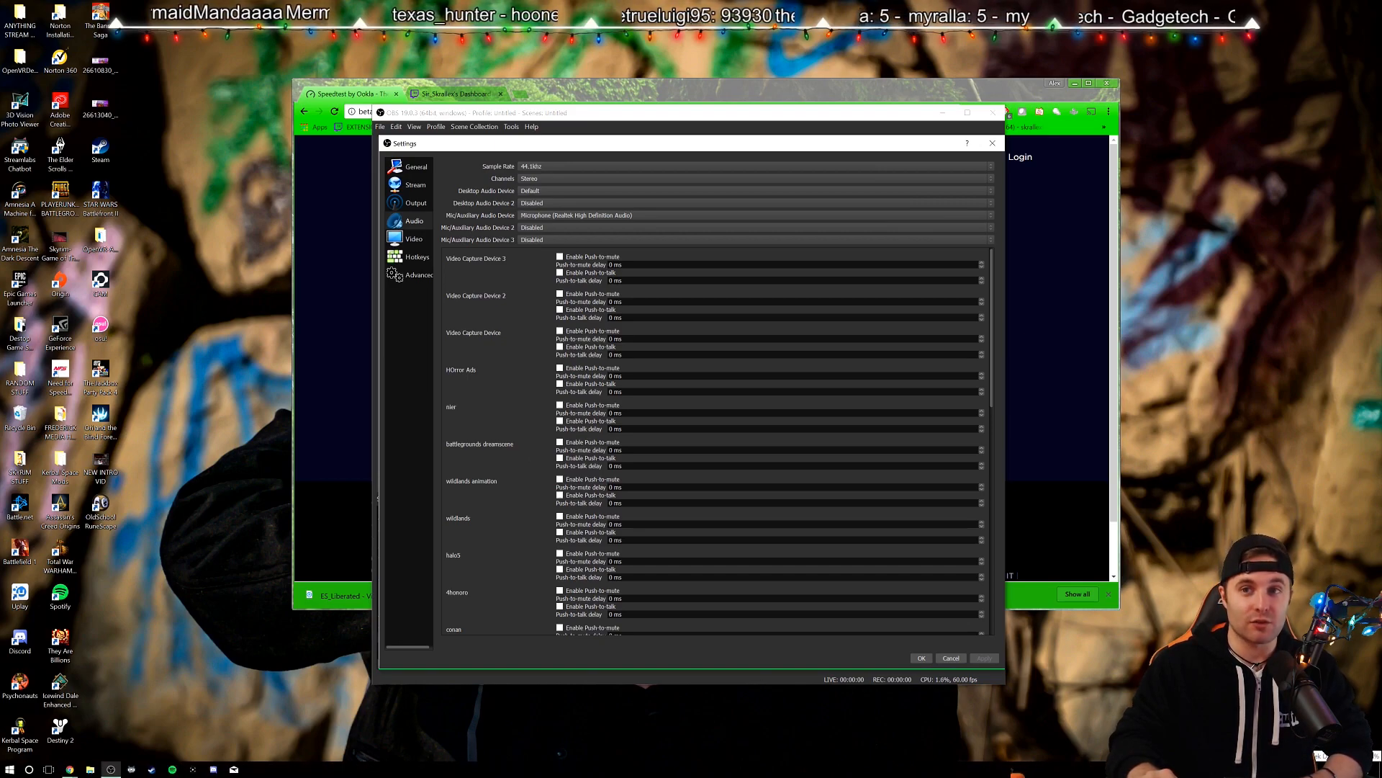
pyautogui.rightClick(1316, 770)
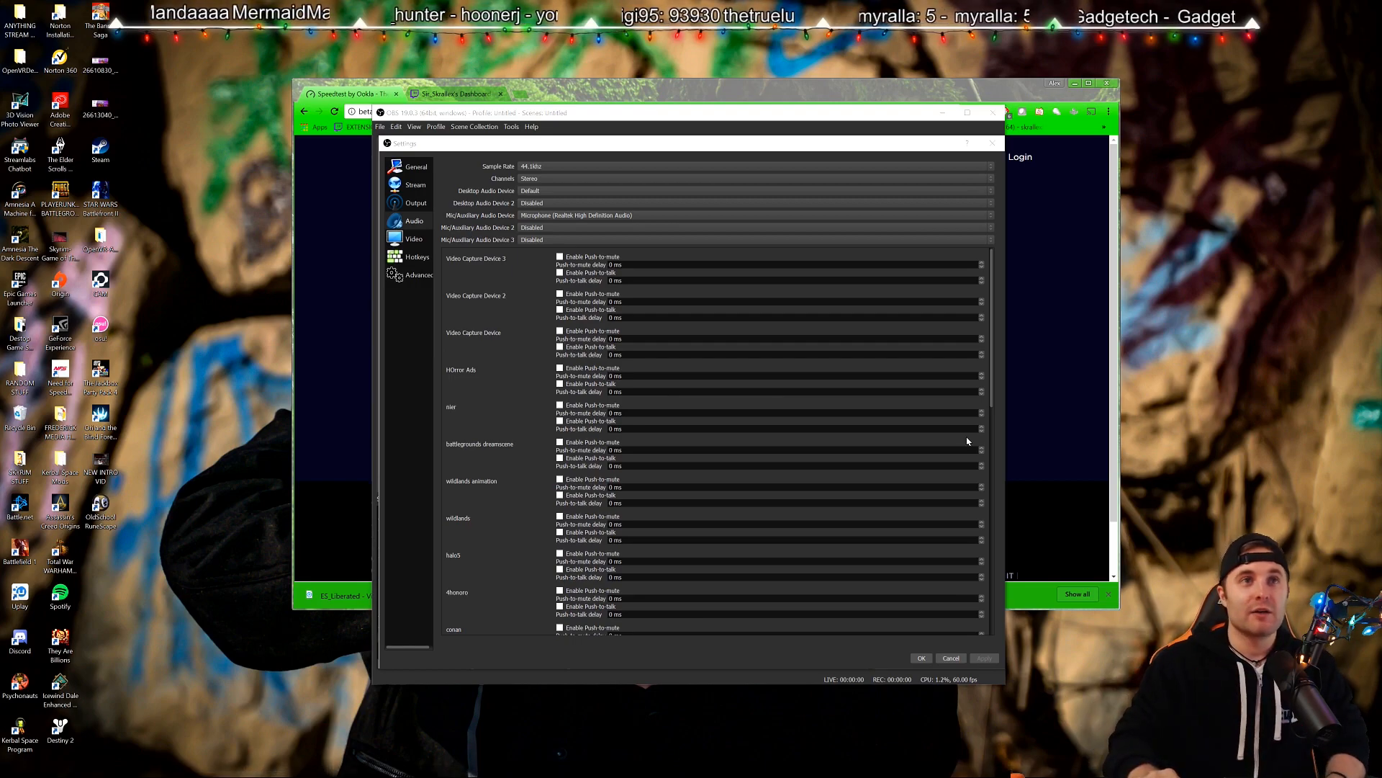
# Check the playback devices, with Realtek Digital Output as default, and close the Sound dialog.
pyautogui.moveTo(141, 28); pyautogui.dragTo(647, 230)
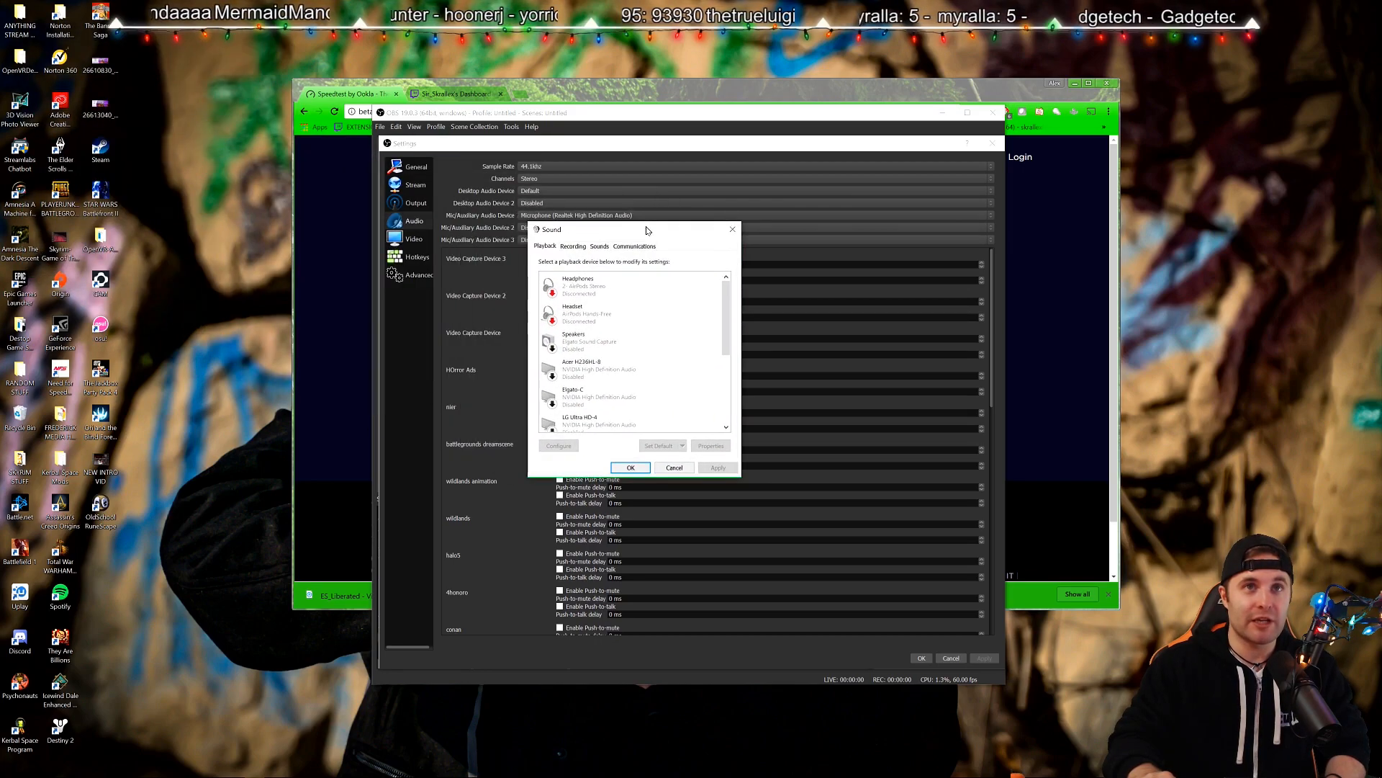
pyautogui.scroll(-4, 723, 305)
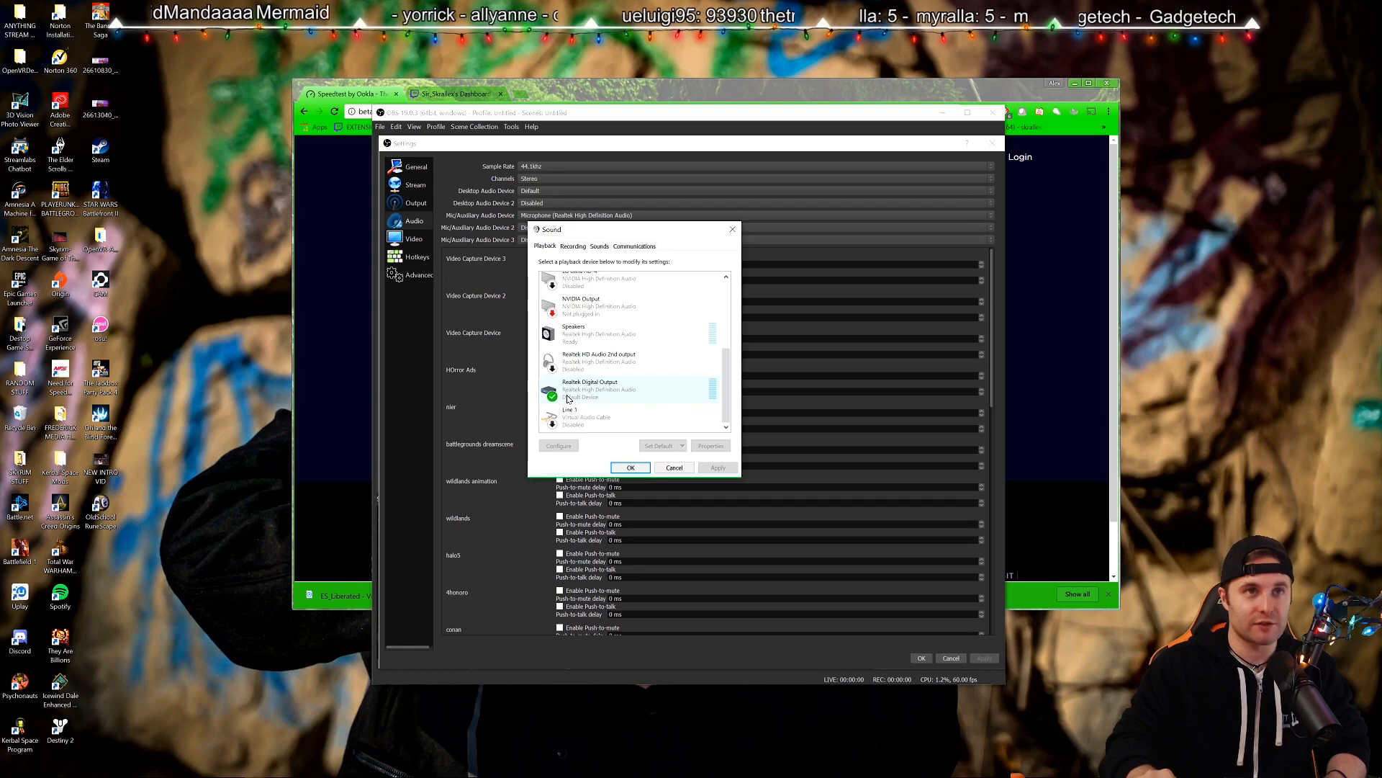
pyautogui.click(631, 468)
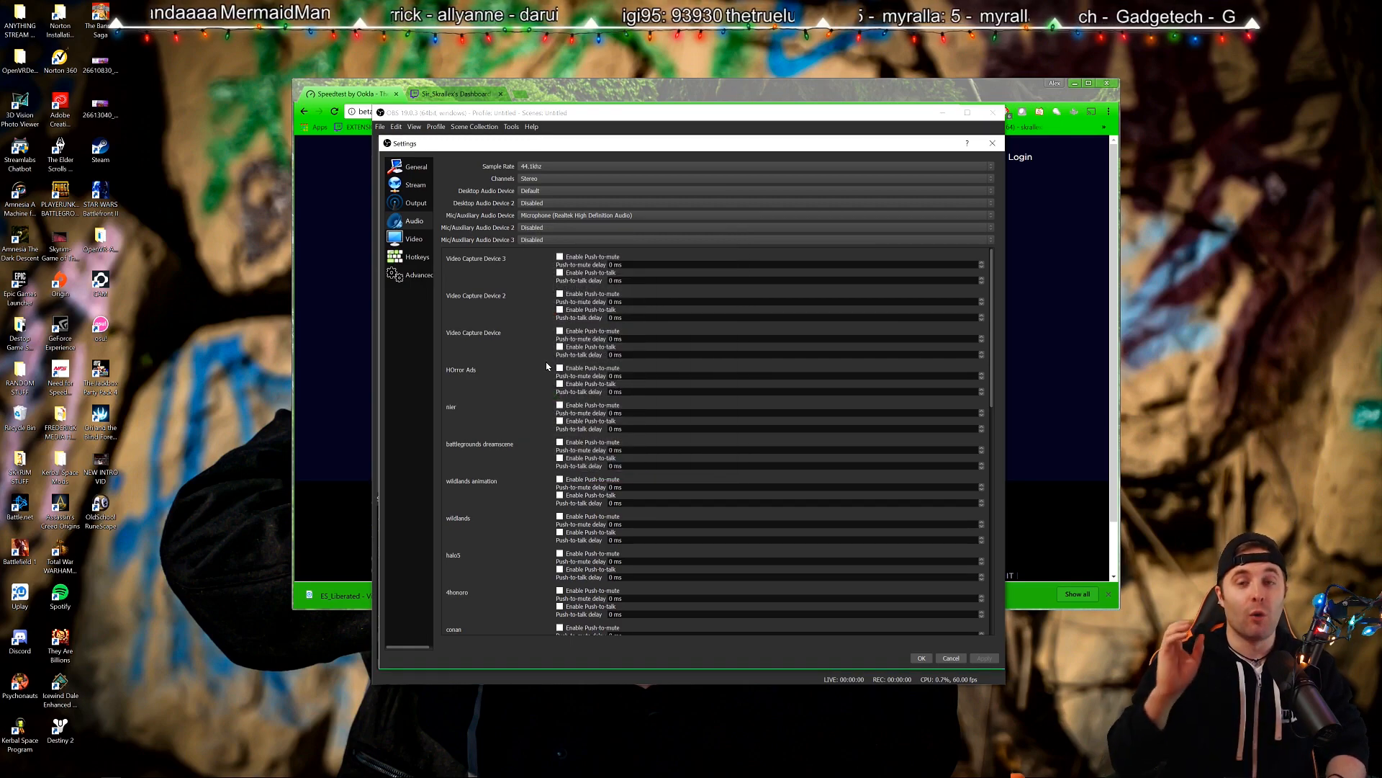
pyautogui.click(540, 202)
pyautogui.click(545, 205)
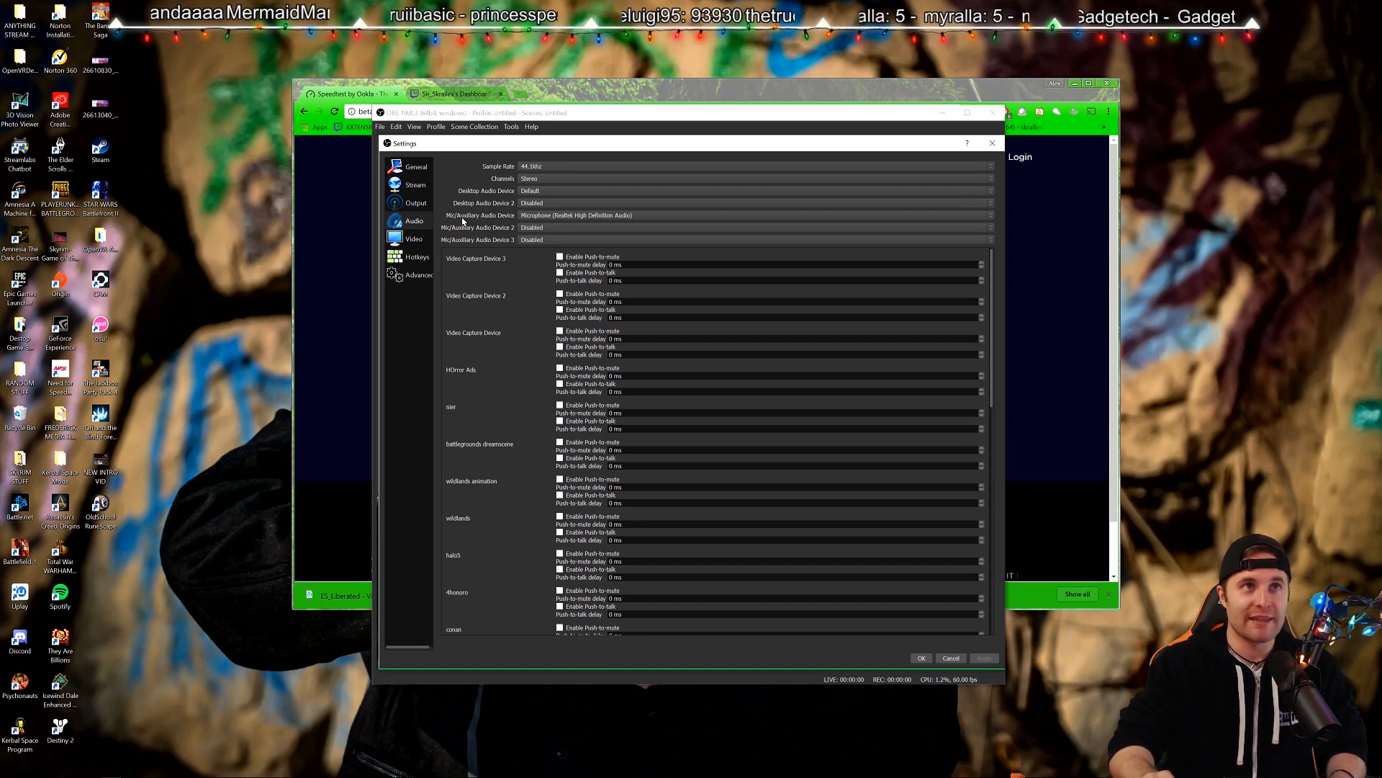
pyautogui.click(530, 218)
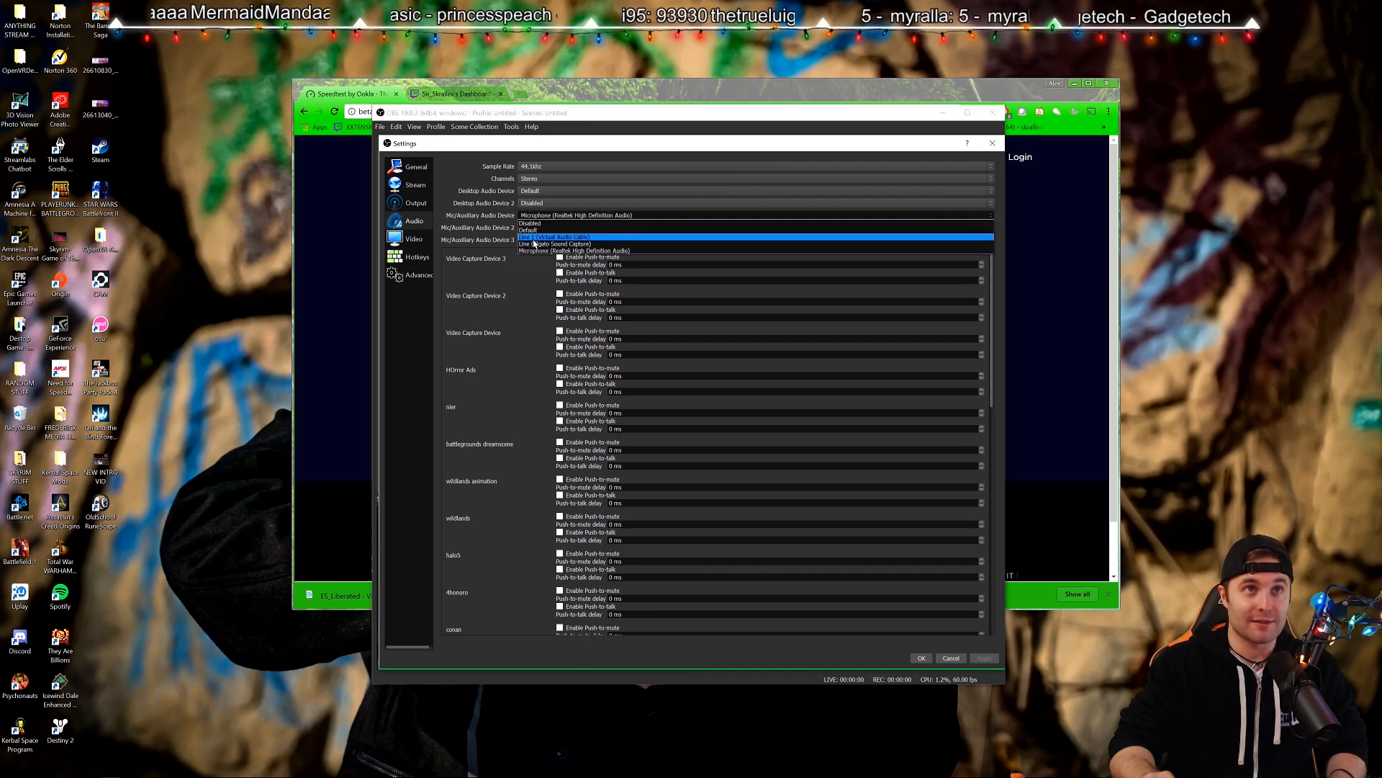
pyautogui.click(586, 251)
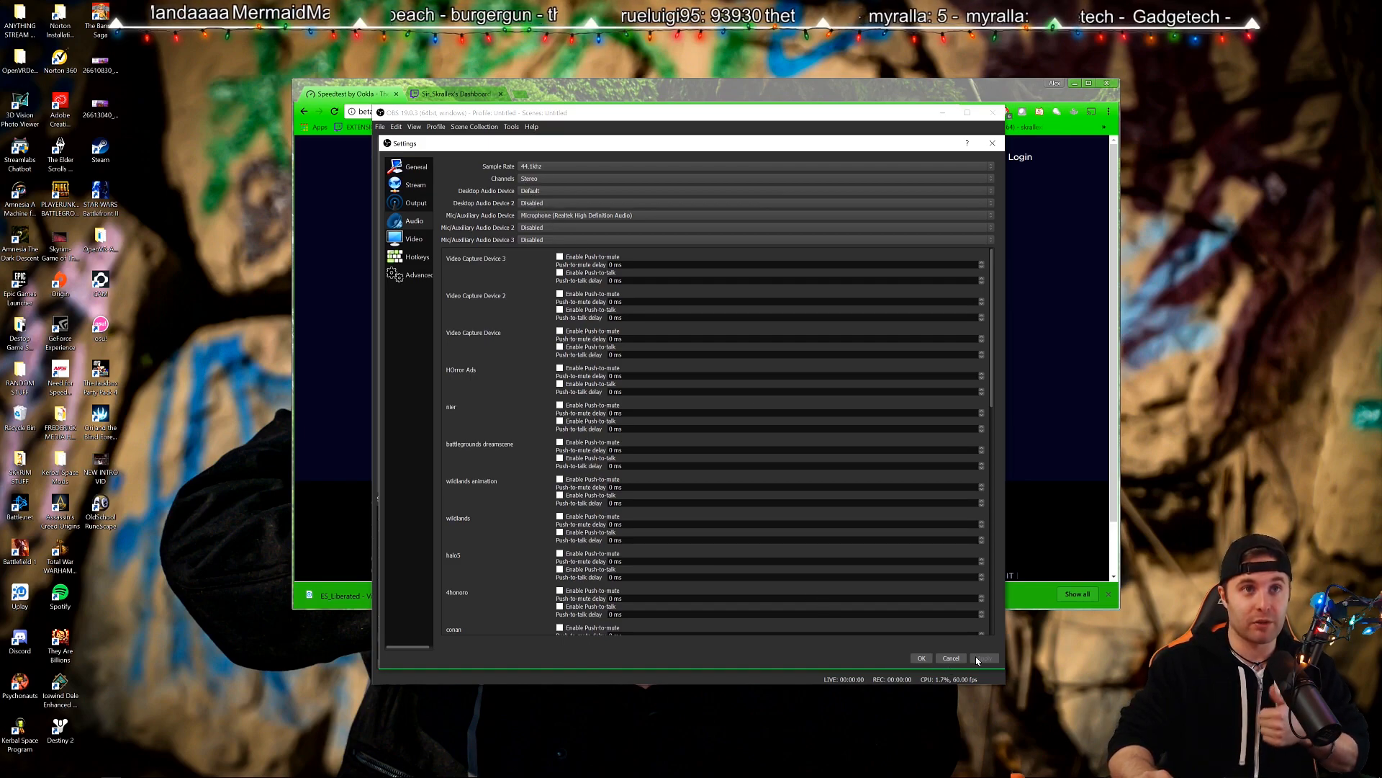
# On the Video page, edit the output resolution to 1280x720 over the 1920x1080 base at 60 FPS.
pyautogui.click(414, 239)
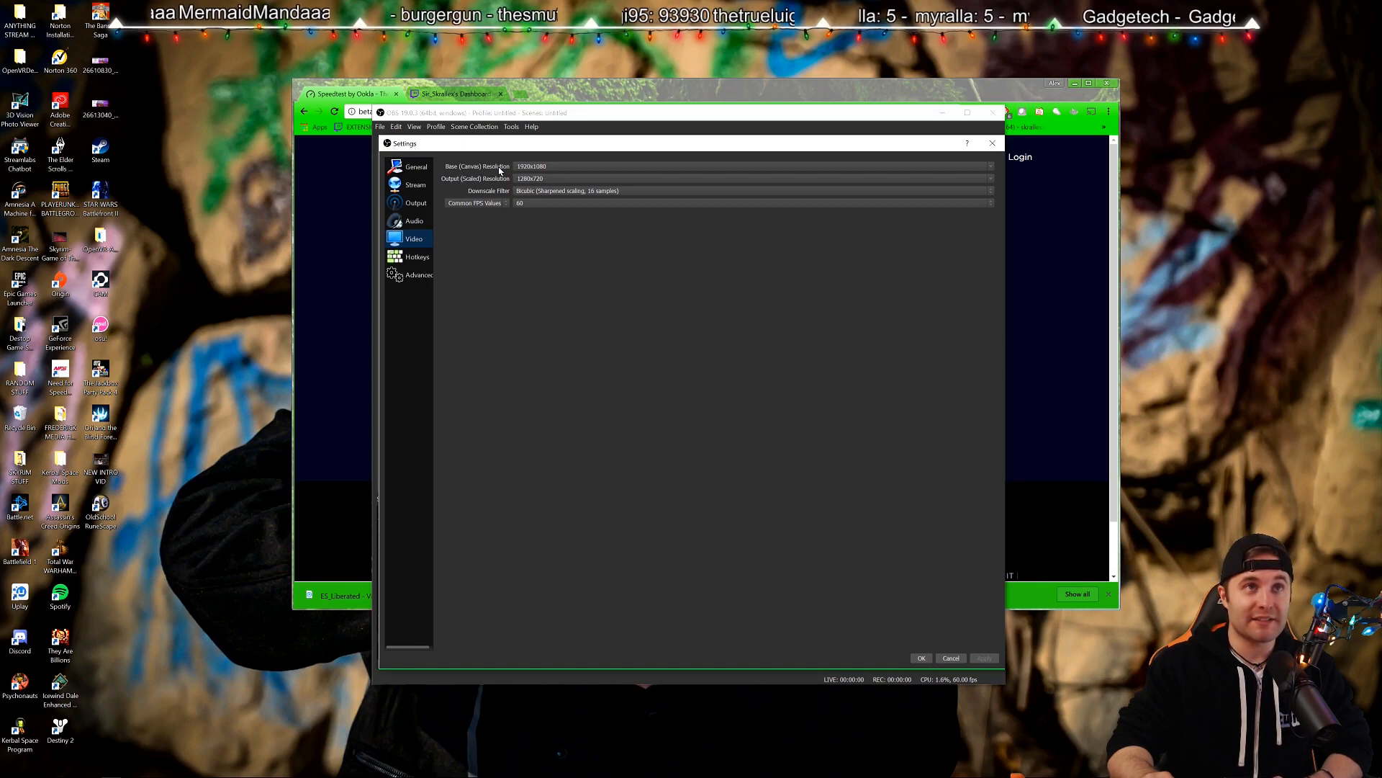
pyautogui.moveTo(507, 151); pyautogui.dragTo(501, 559)
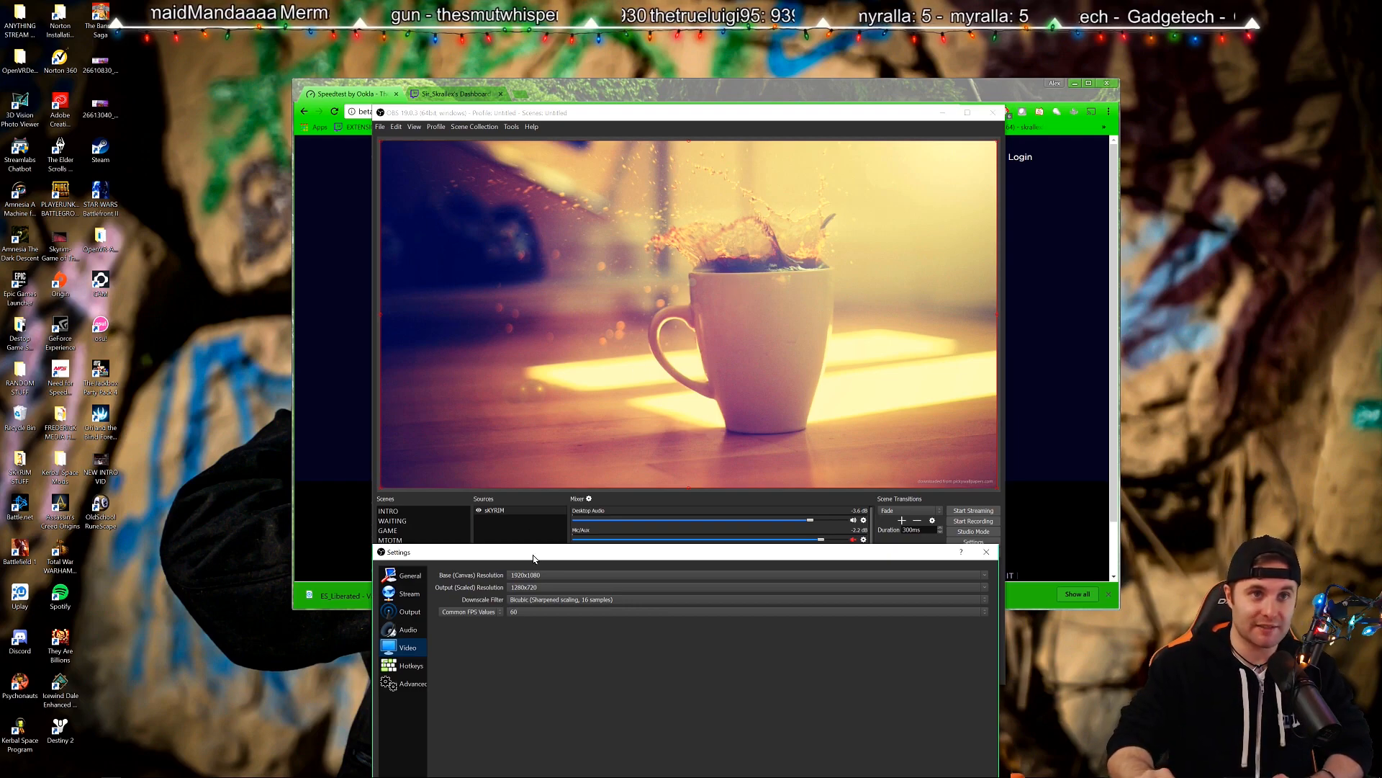
pyautogui.moveTo(533, 558); pyautogui.dragTo(537, 151)
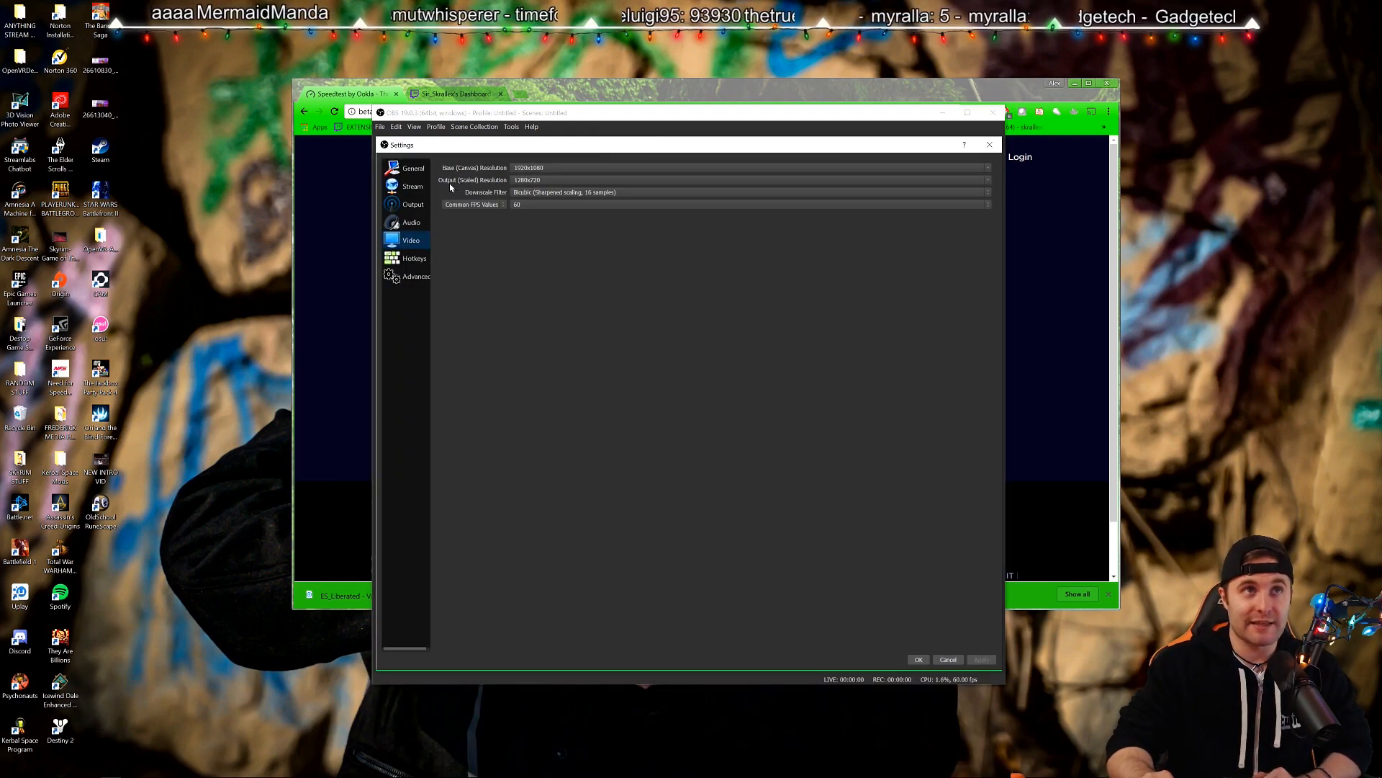
pyautogui.click(412, 205)
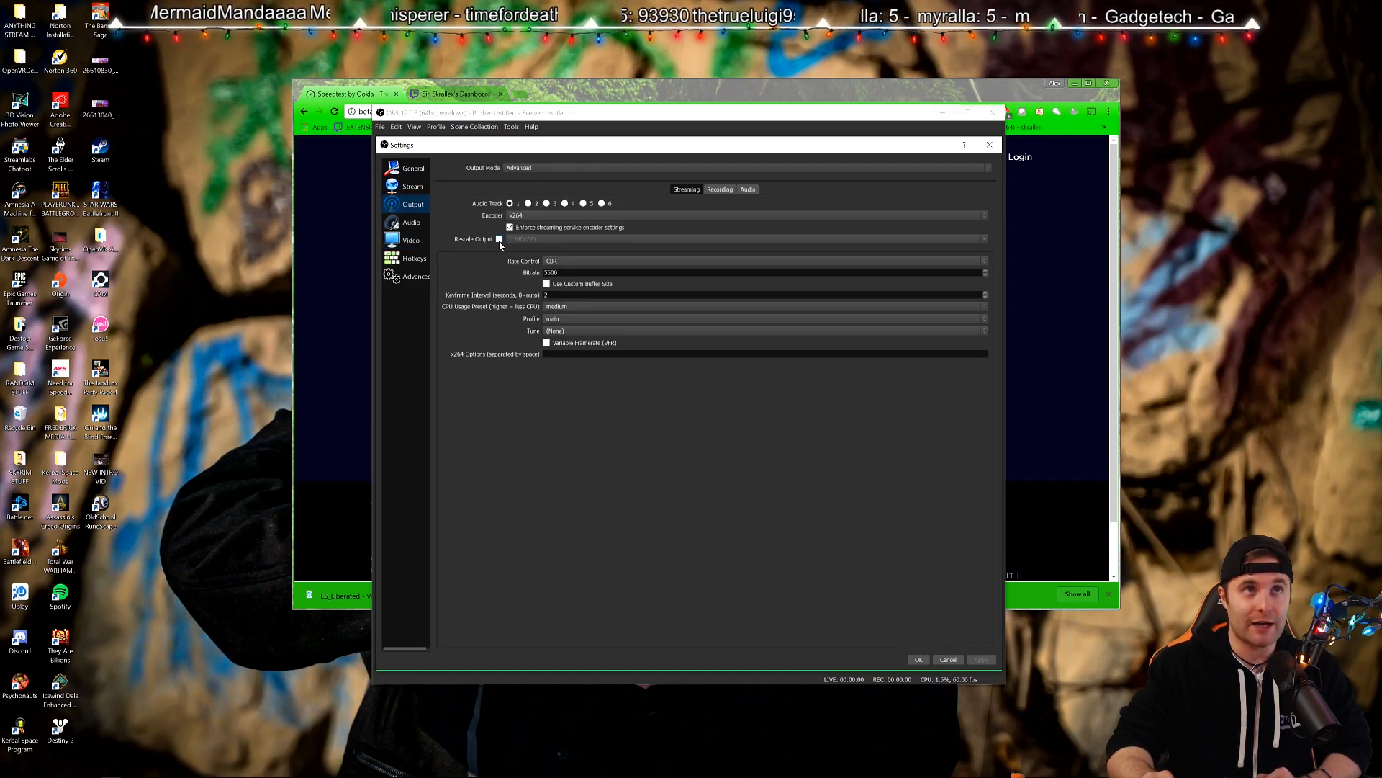
pyautogui.click(410, 239)
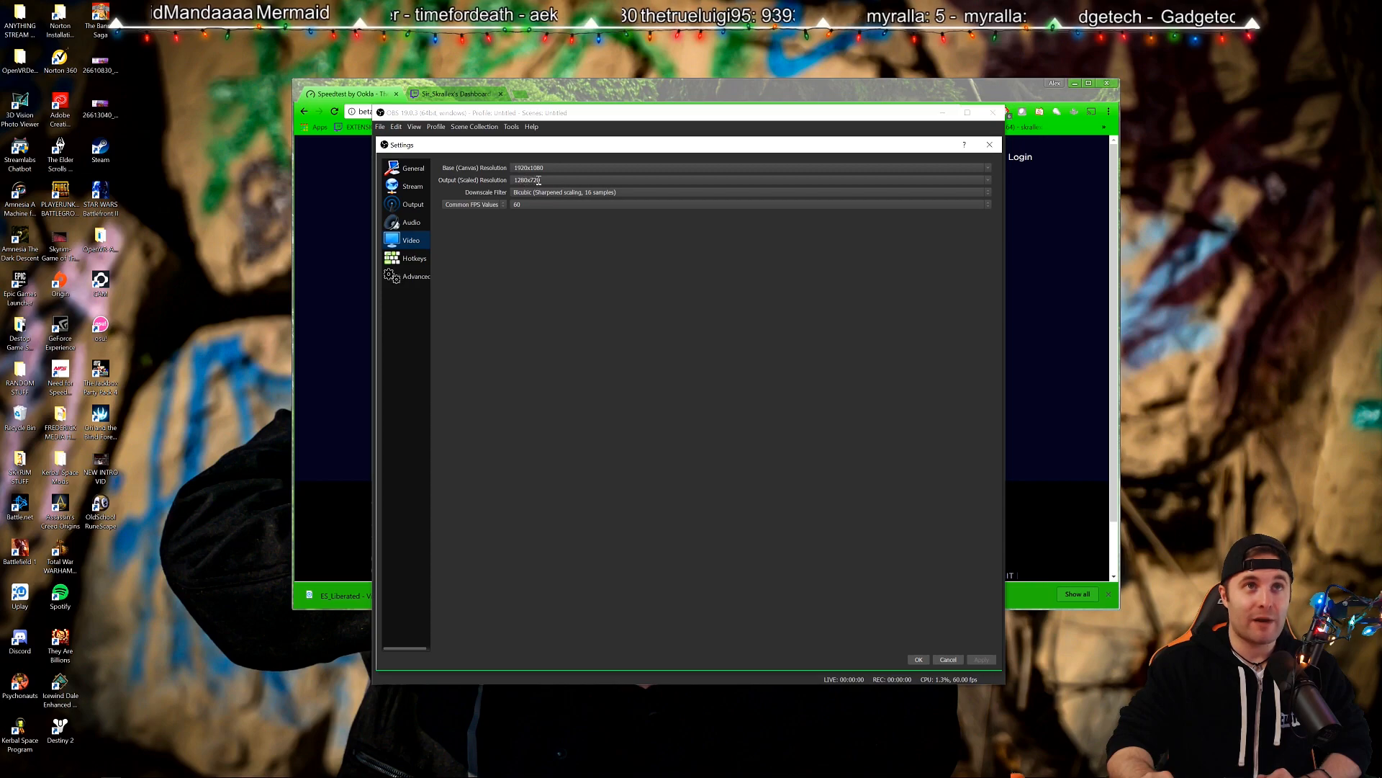
pyautogui.moveTo(543, 181); pyautogui.dragTo(531, 180)
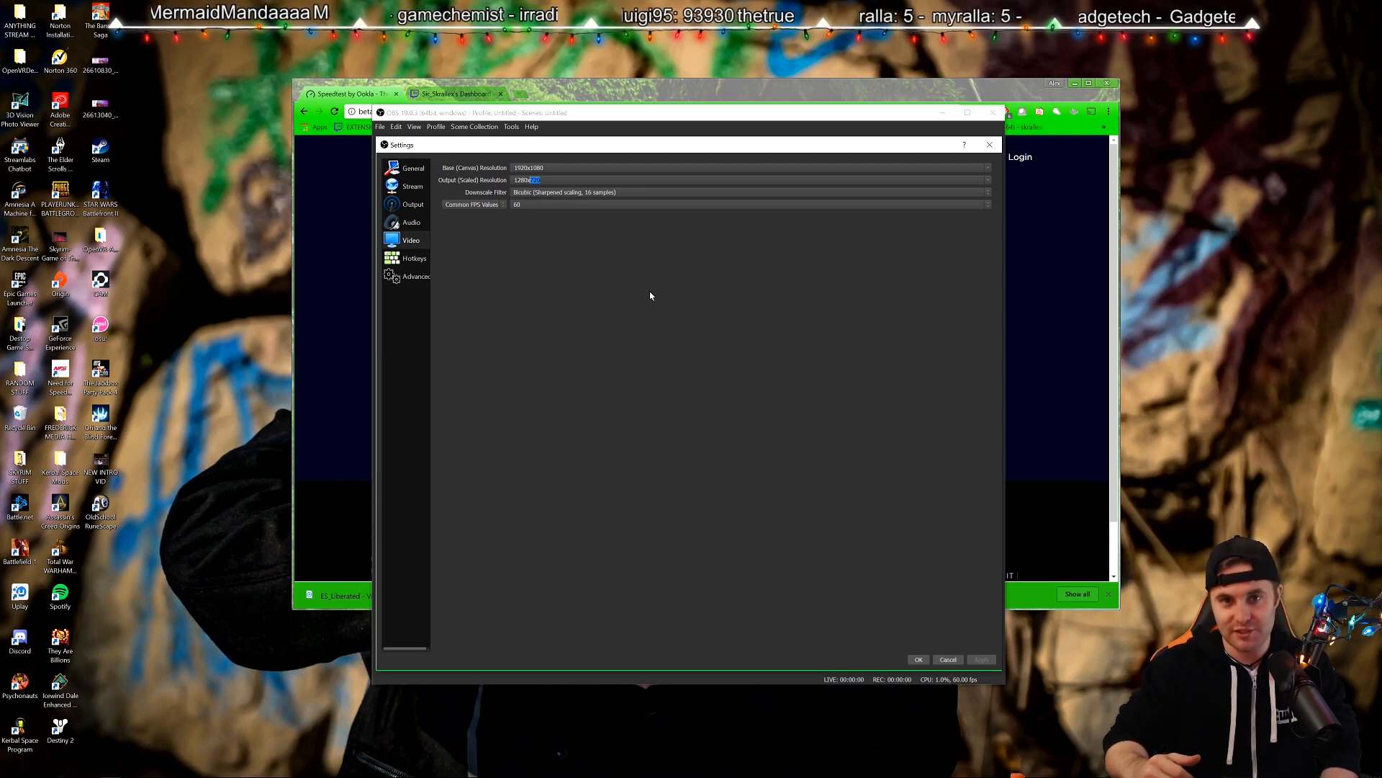
pyautogui.click(709, 179)
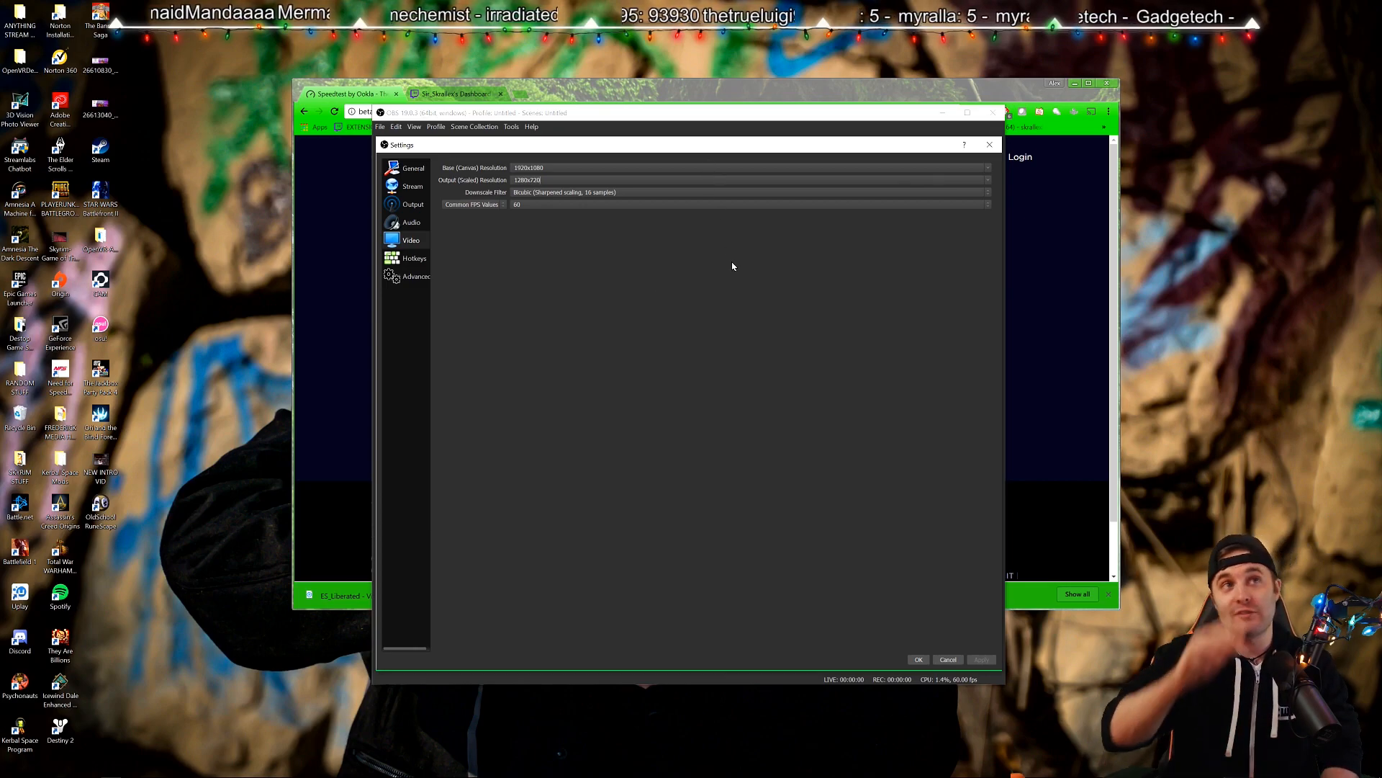
pyautogui.click(989, 180)
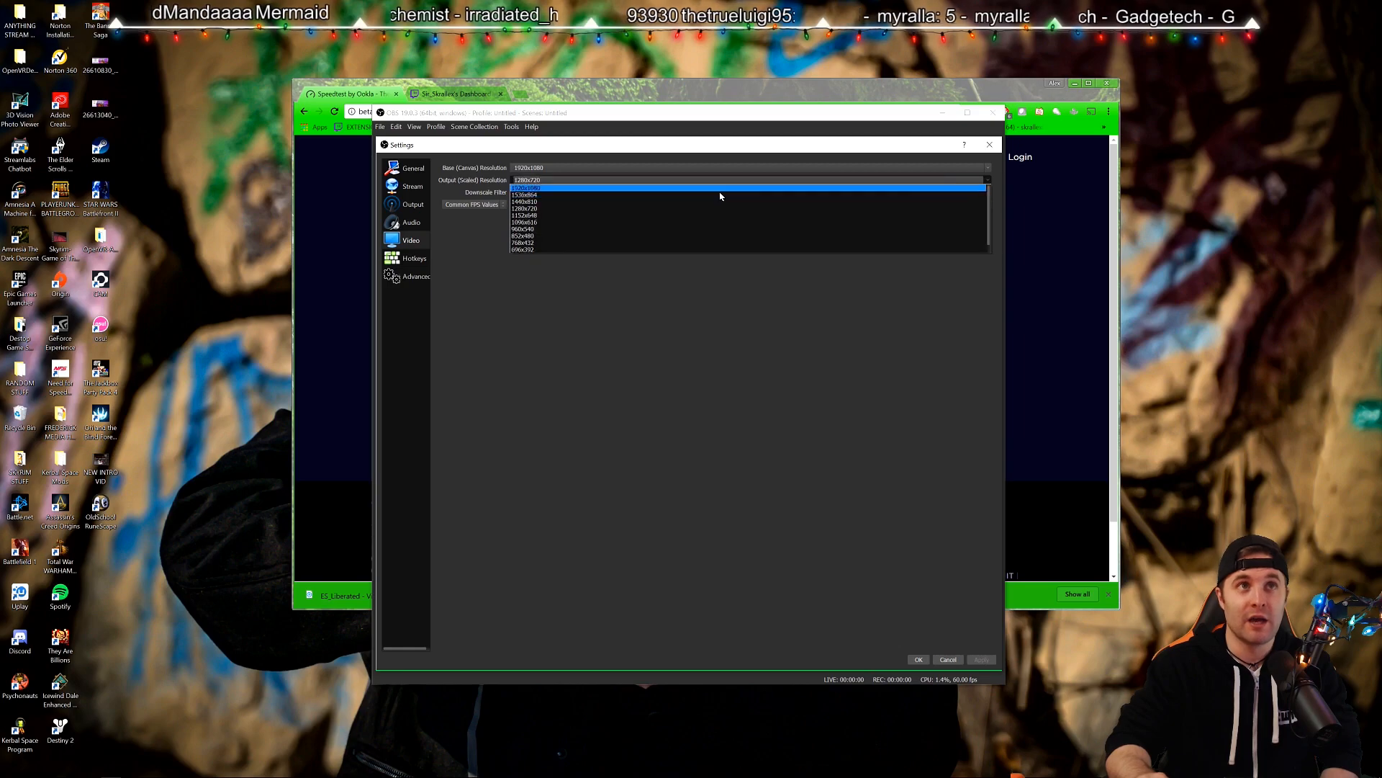
pyautogui.click(544, 209)
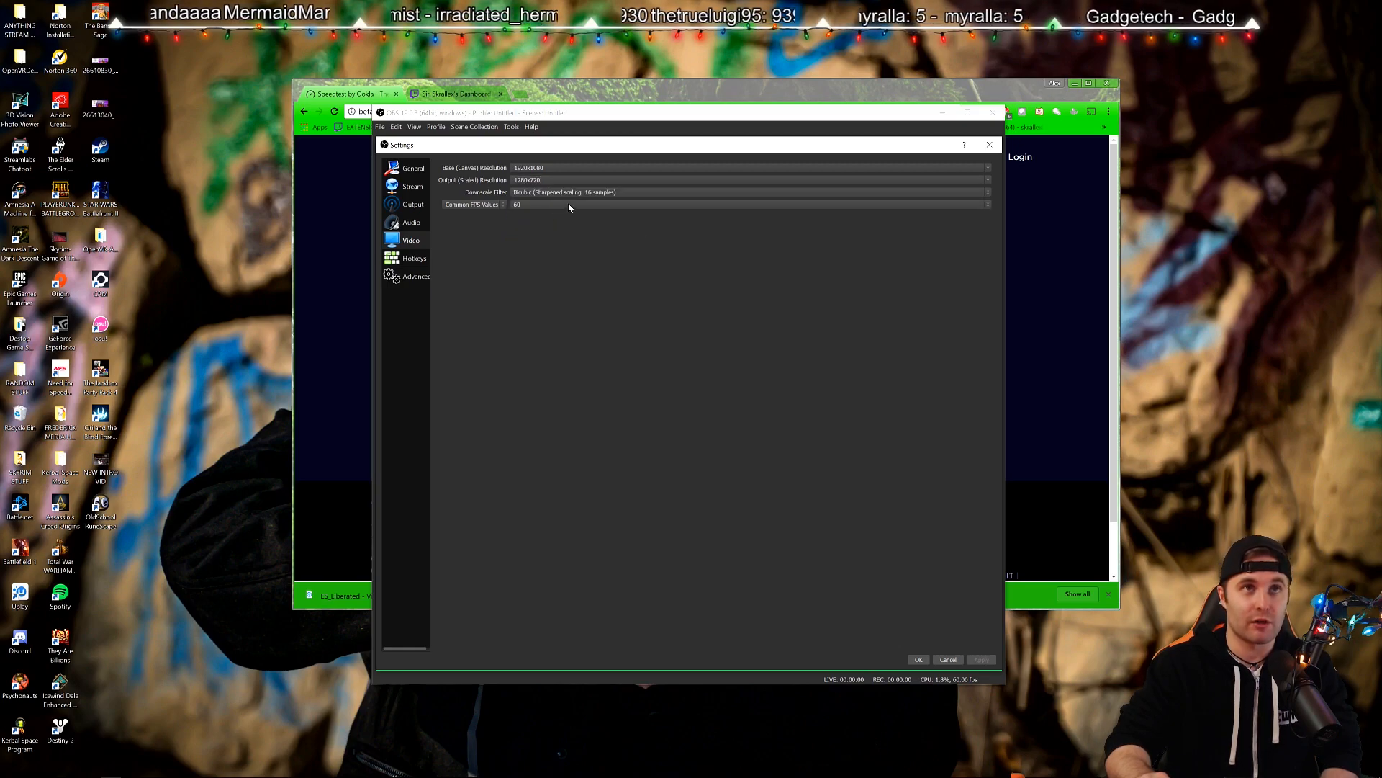
pyautogui.click(530, 192)
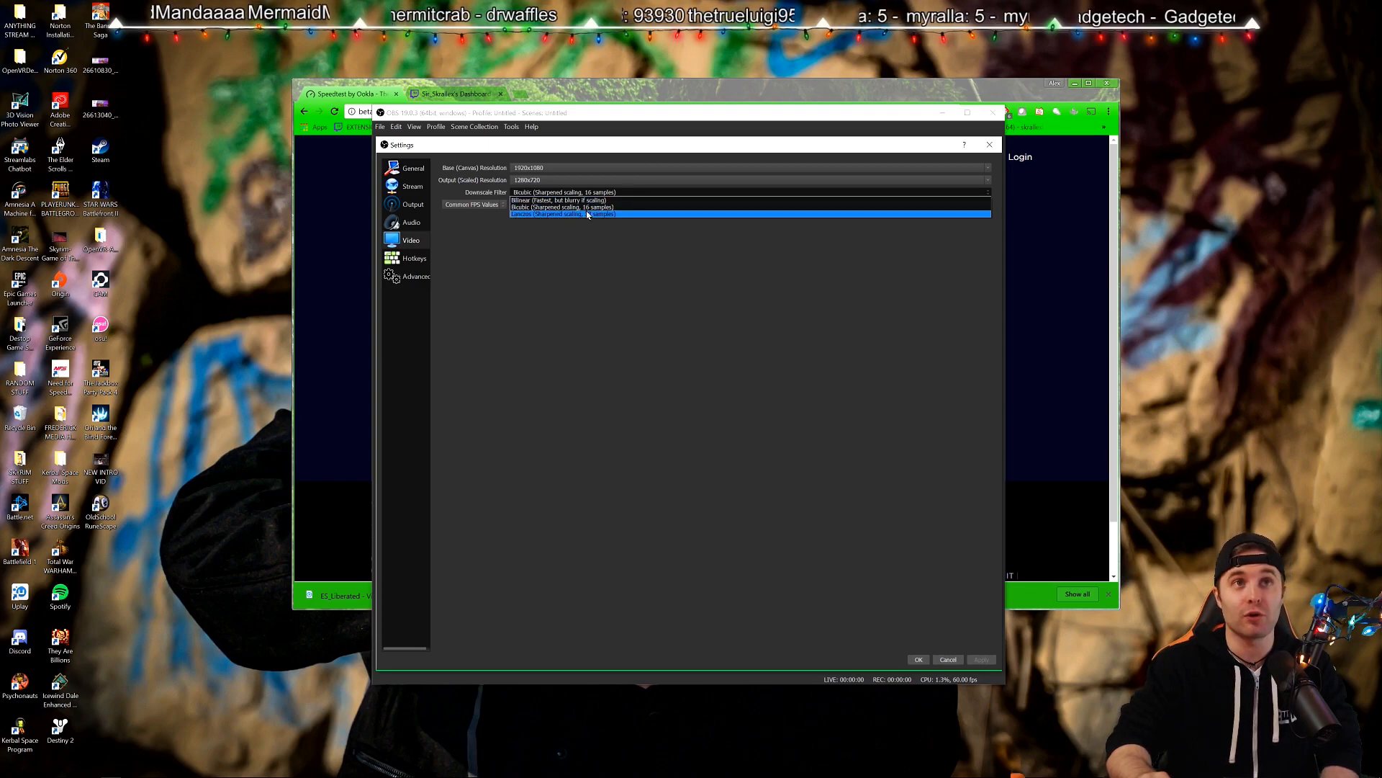
pyautogui.click(633, 241)
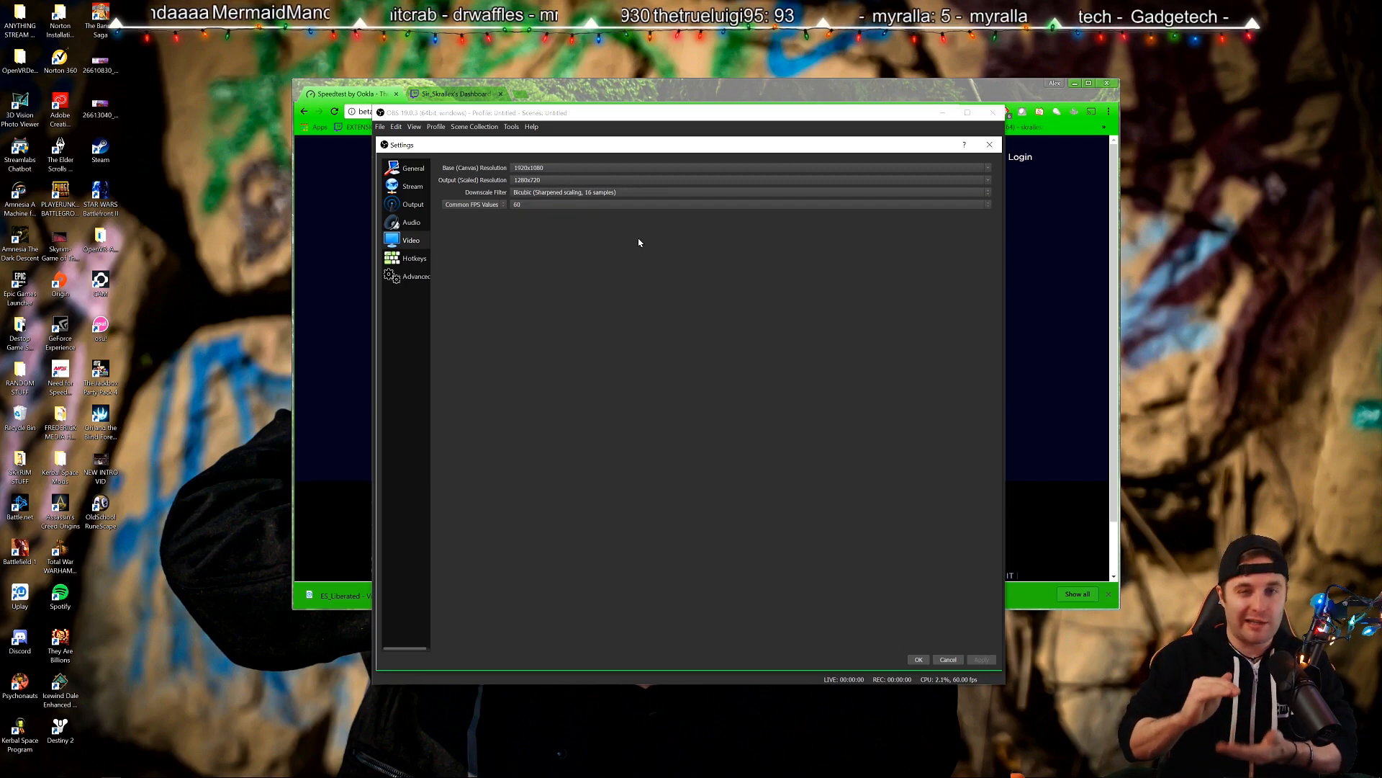
pyautogui.click(607, 193)
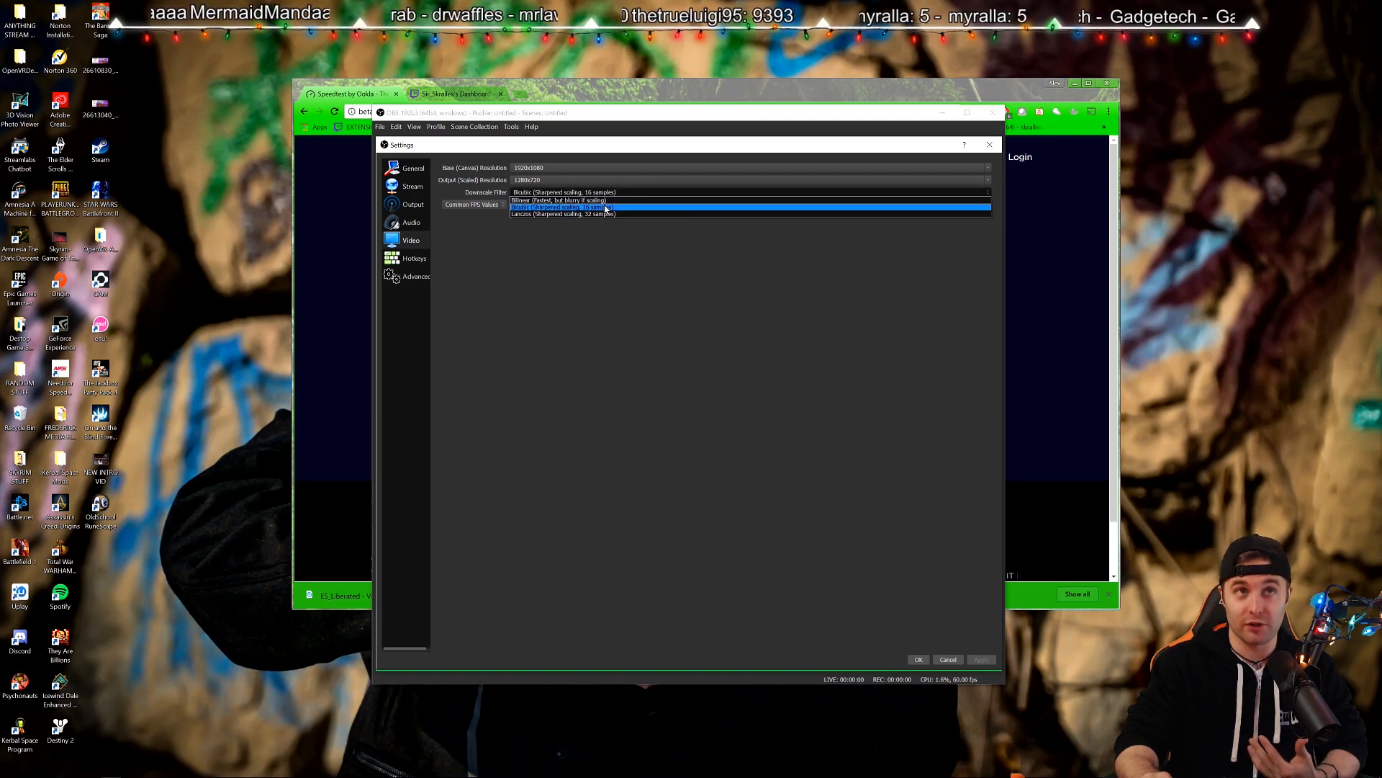
pyautogui.click(532, 207)
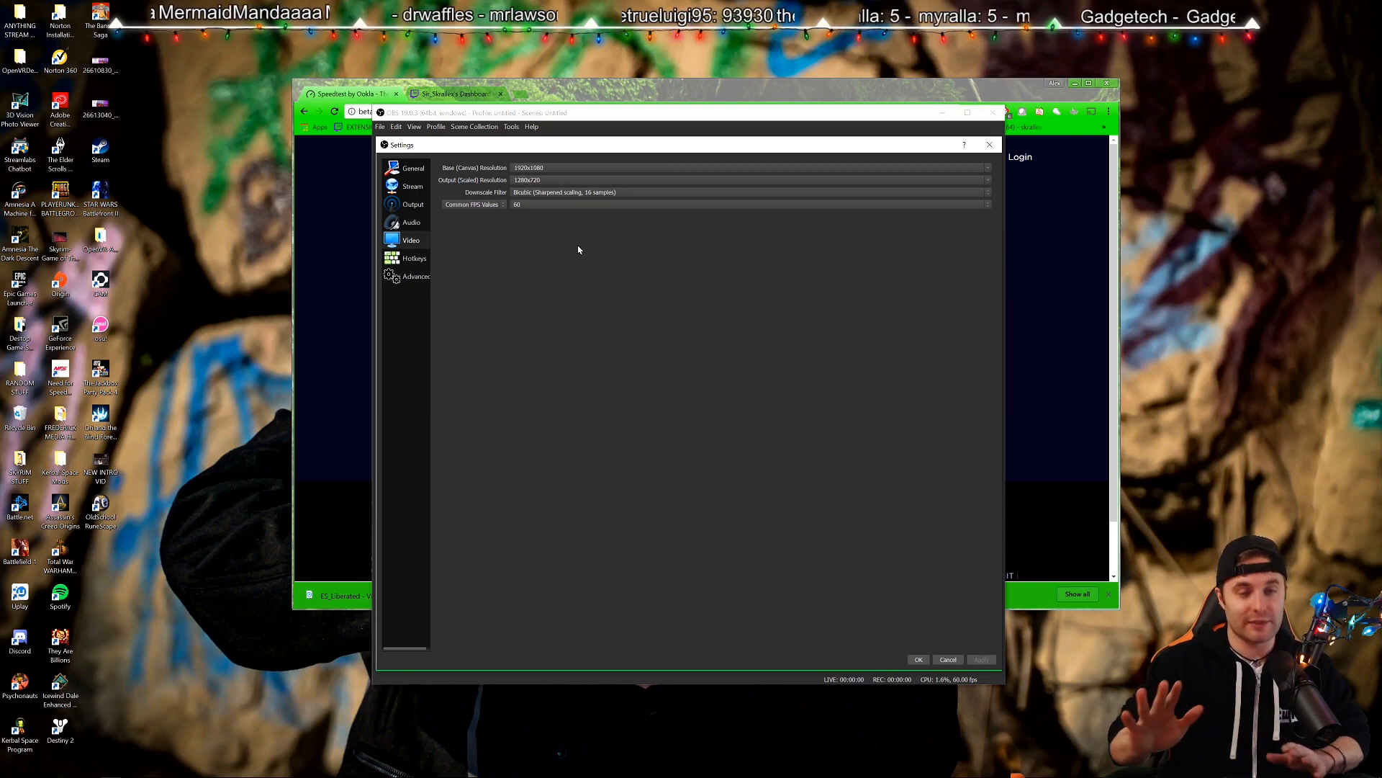
pyautogui.click(476, 208)
pyautogui.click(478, 209)
pyautogui.click(479, 208)
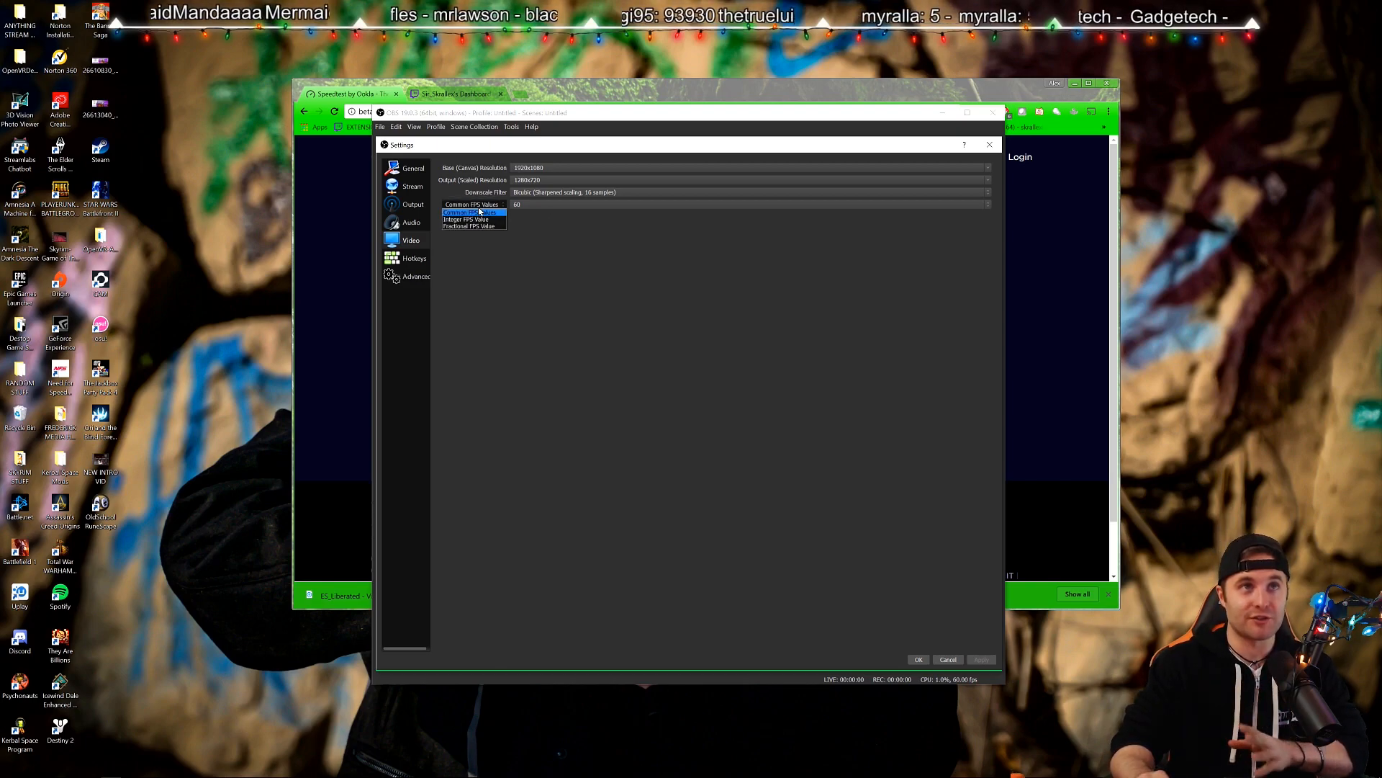
pyautogui.click(475, 212)
pyautogui.click(547, 204)
pyautogui.click(550, 240)
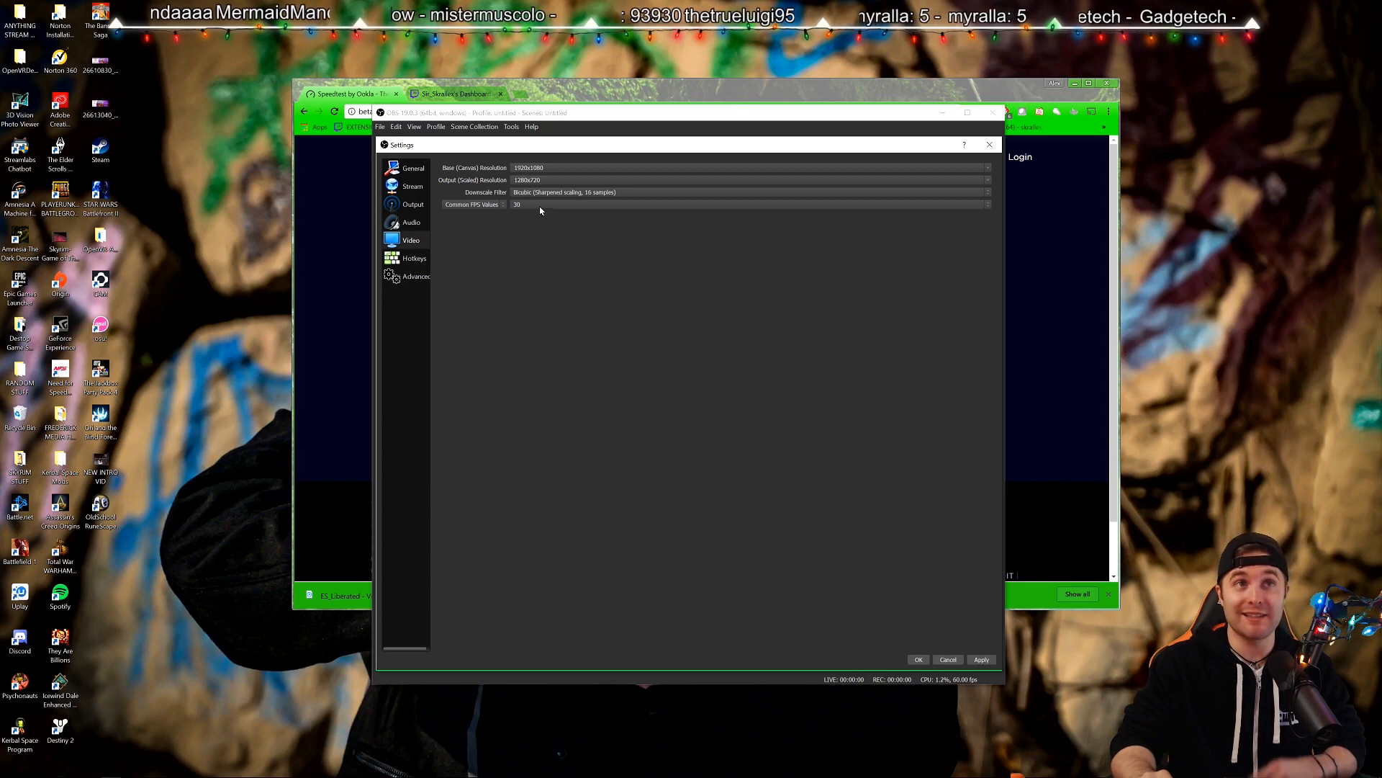
pyautogui.click(541, 210)
pyautogui.click(529, 260)
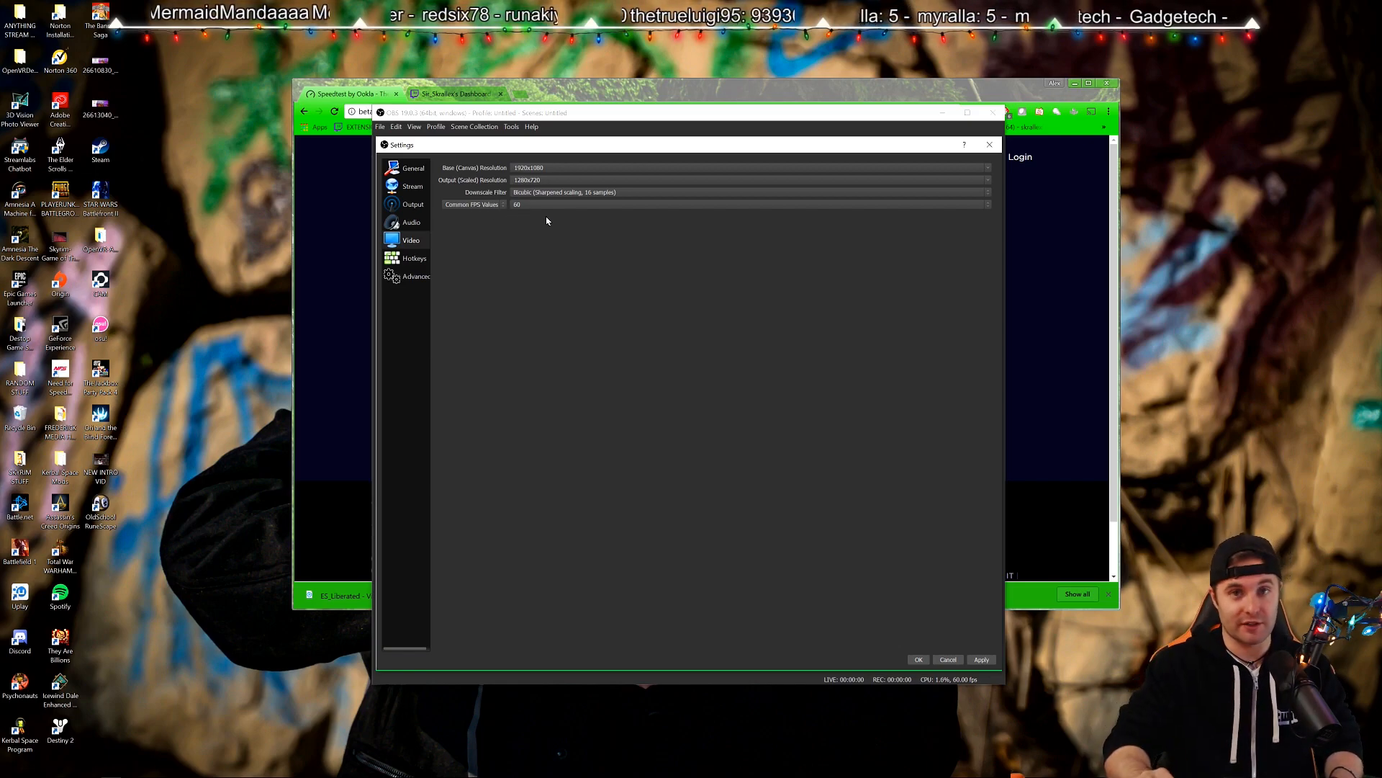
# Apply the video changes, scroll through the Hotkeys list, then show the Advanced page.
pyautogui.click(982, 659)
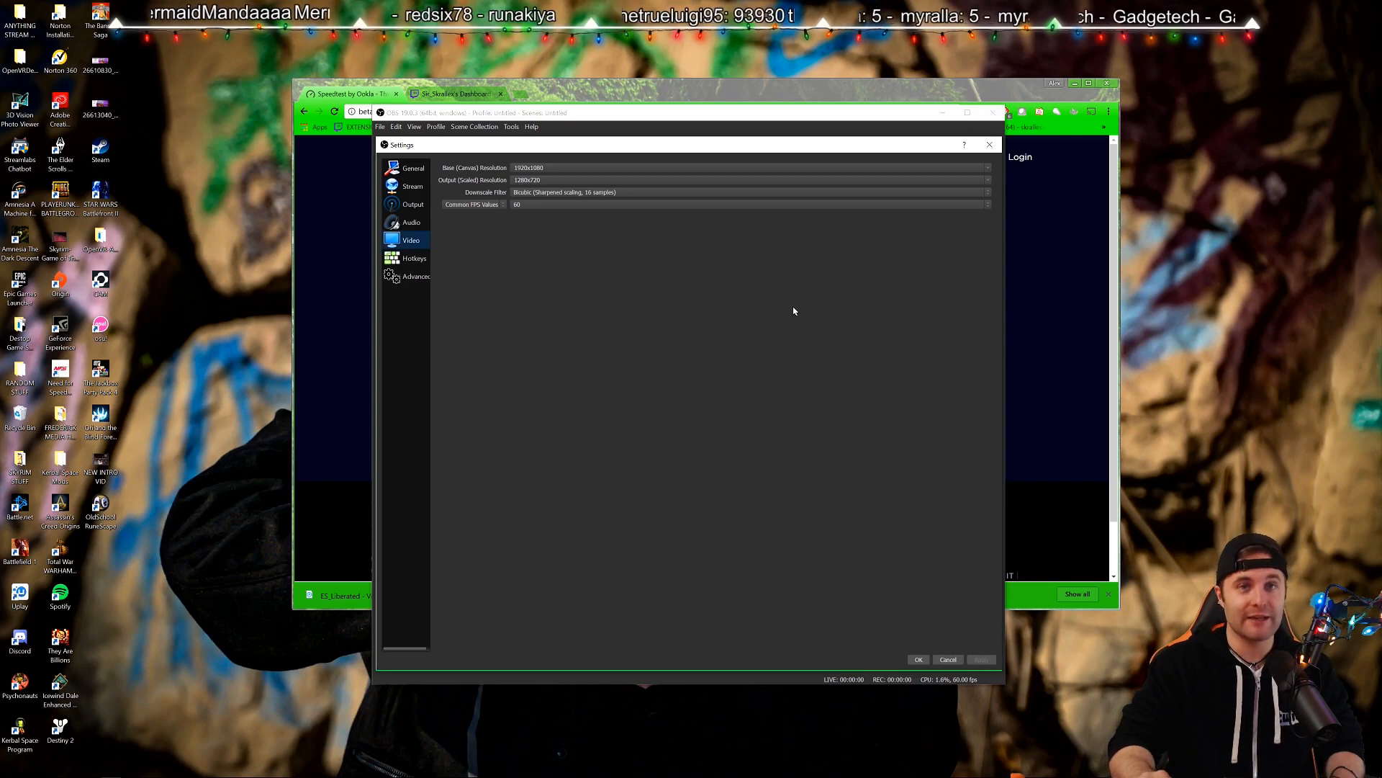
pyautogui.click(412, 261)
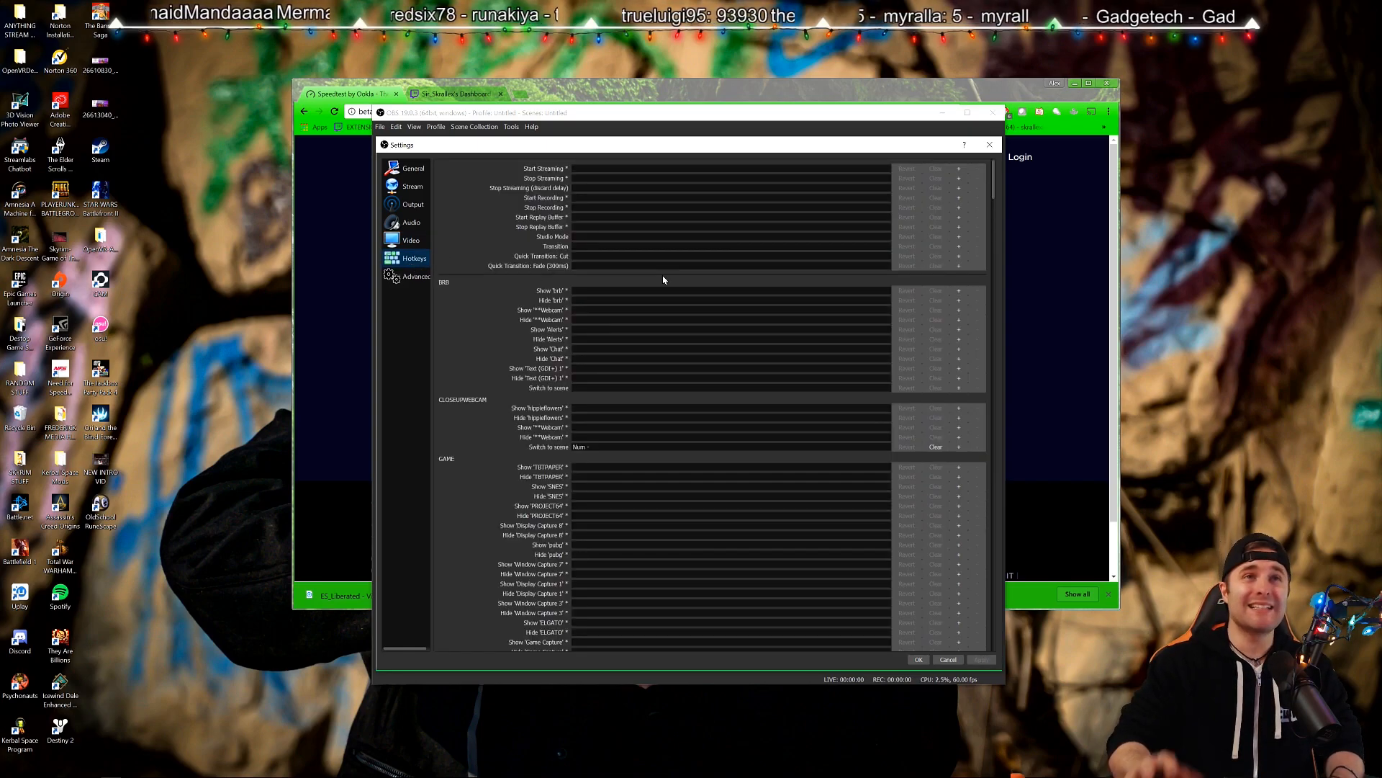
pyautogui.scroll(-2, 722, 288)
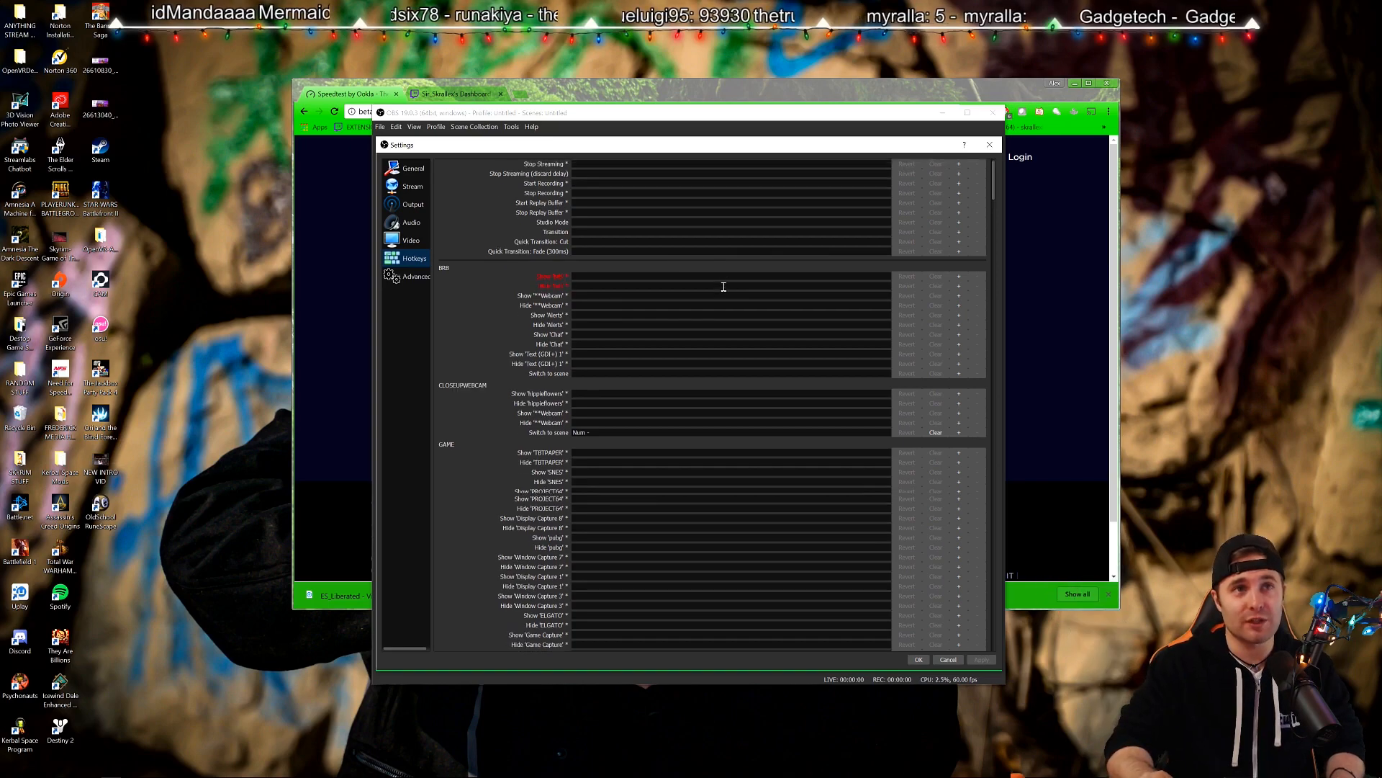
pyautogui.scroll(-15, 983, 235)
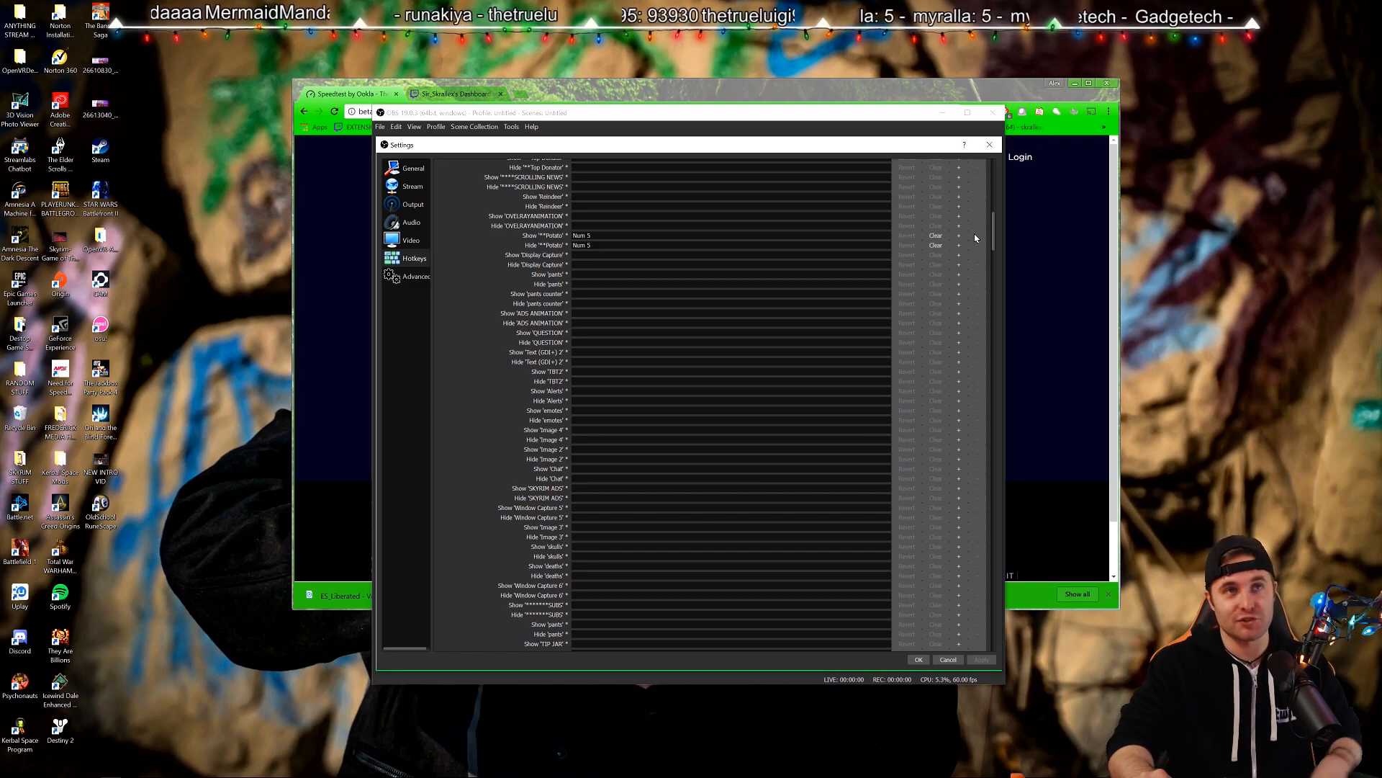
pyautogui.scroll(-20, 975, 234)
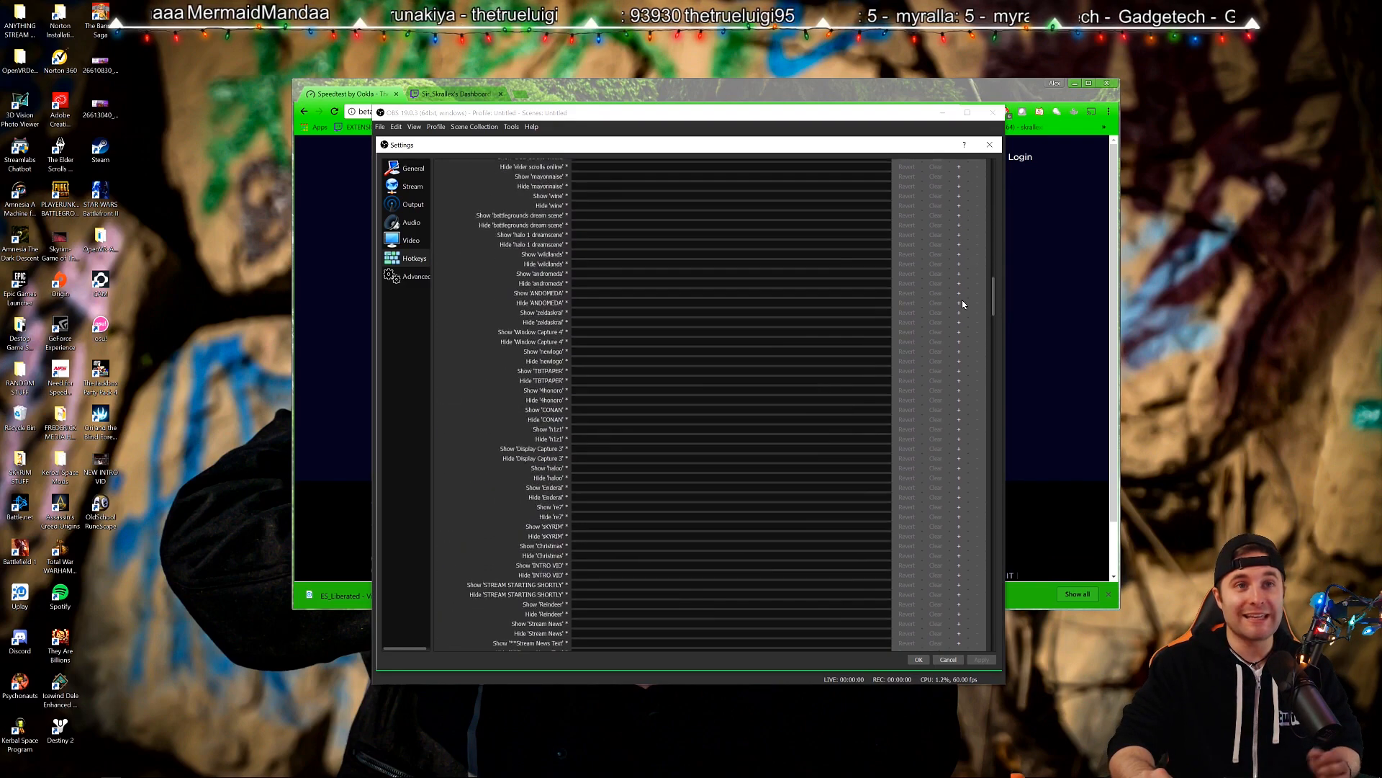
pyautogui.scroll(-12, 958, 317)
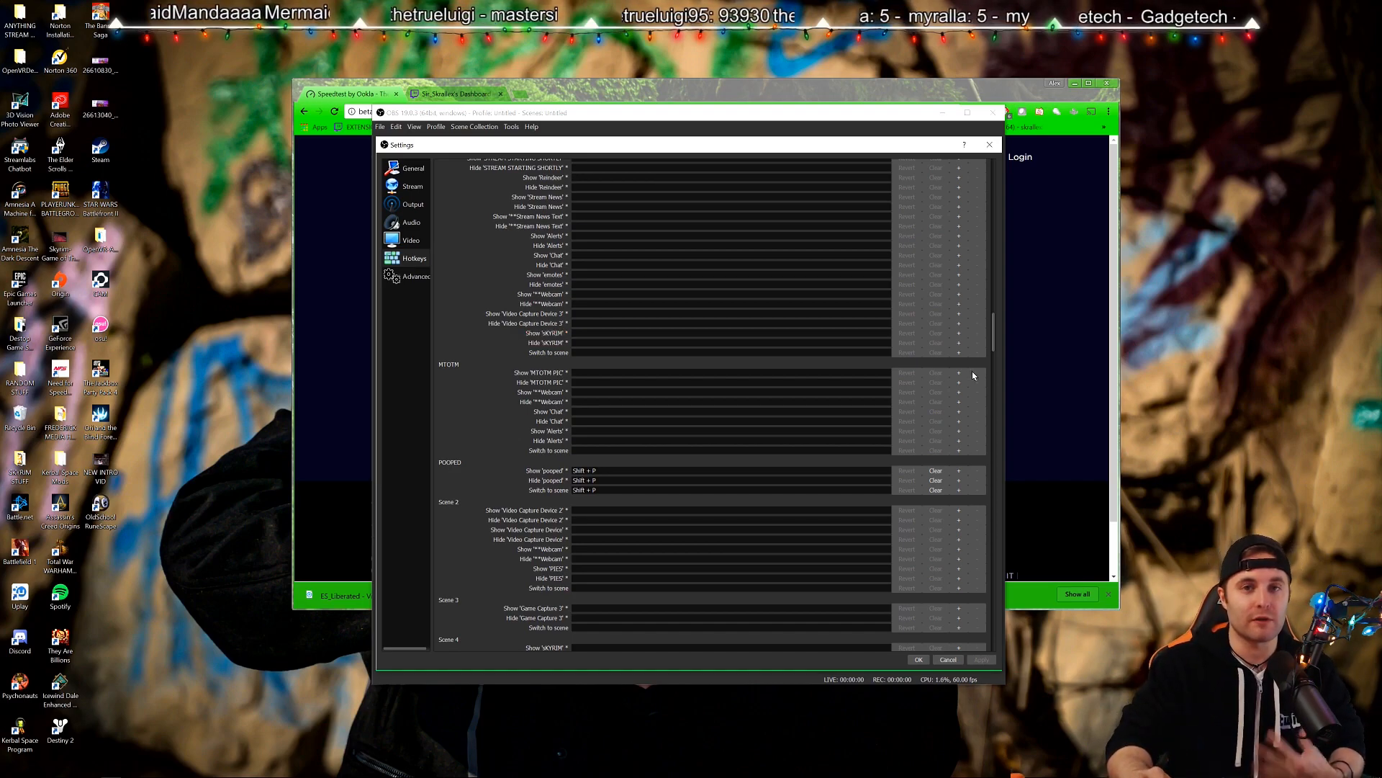
pyautogui.click(413, 281)
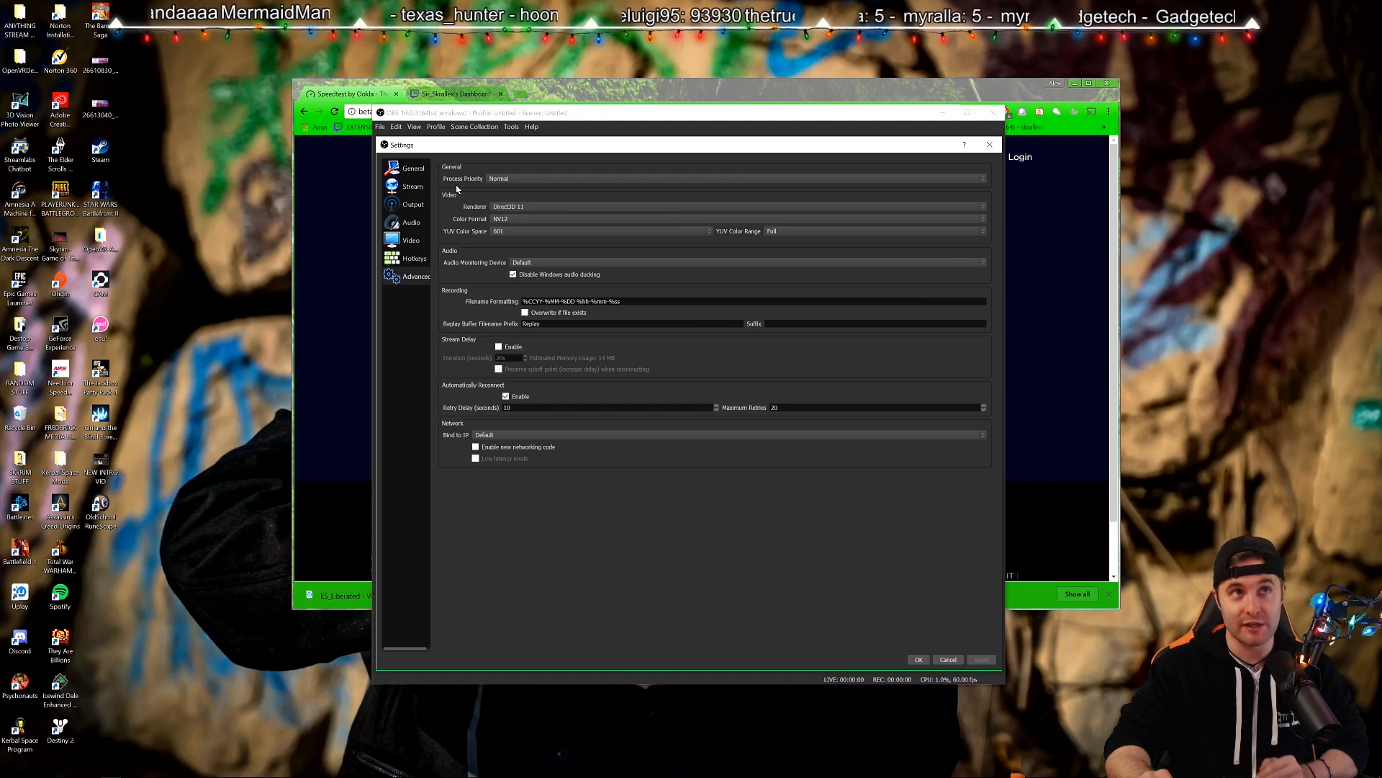
# Try High process priority, set it back to Normal, and apply.
pyautogui.click(491, 180)
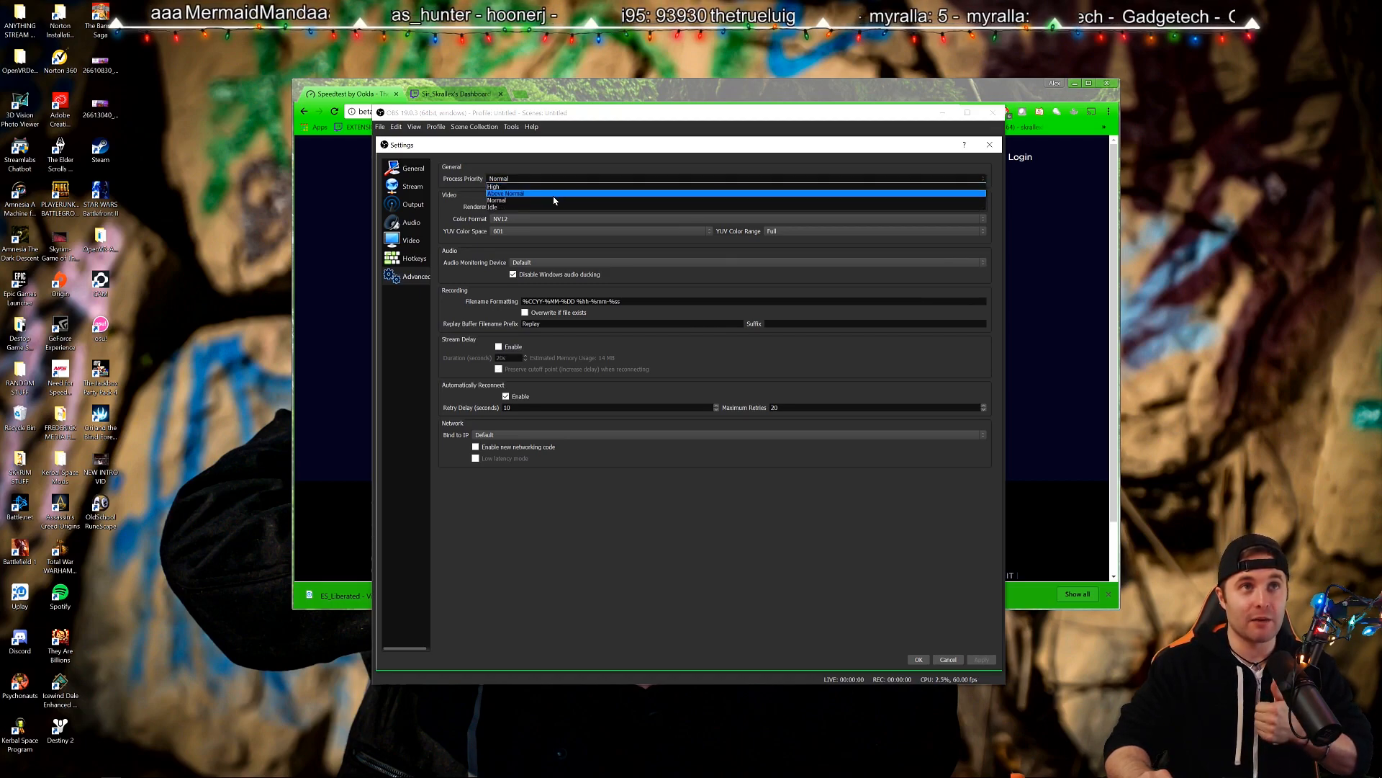
pyautogui.click(504, 201)
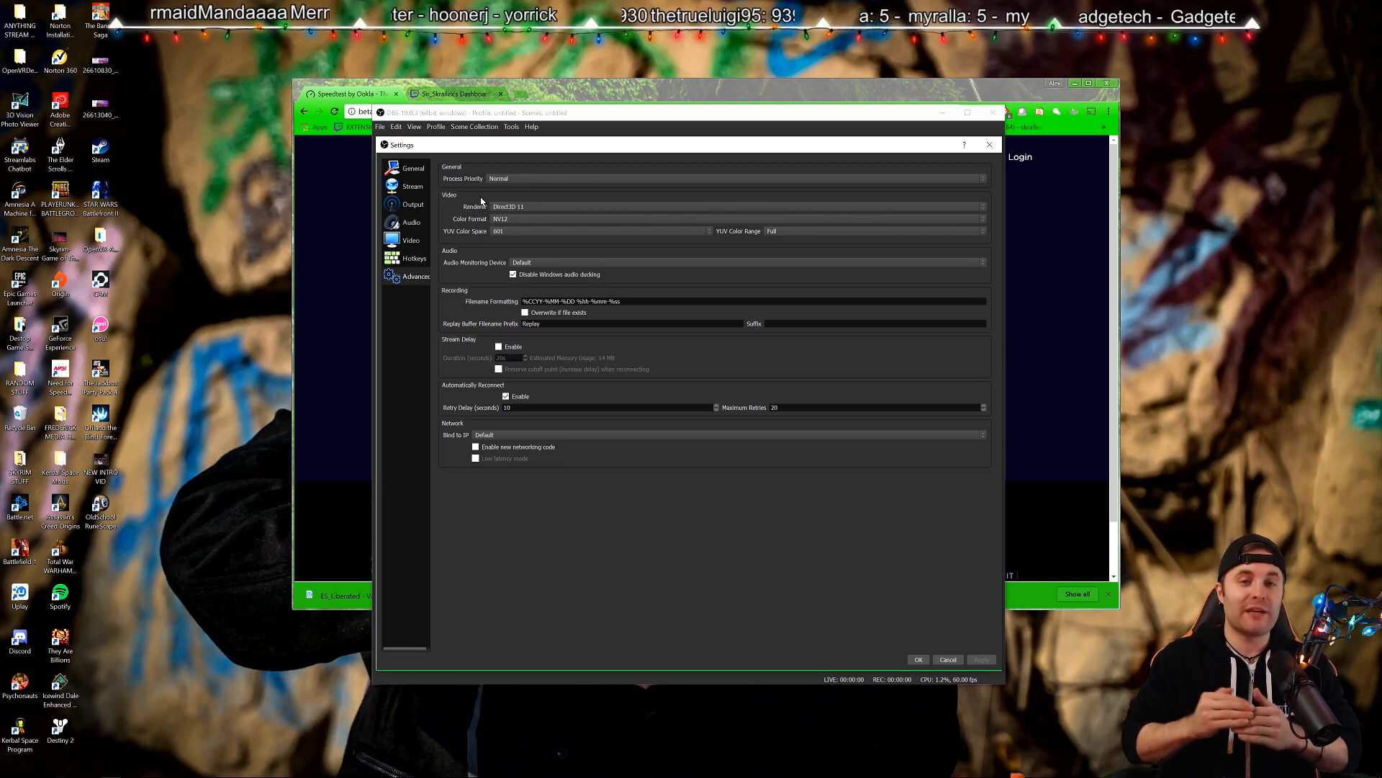
pyautogui.click(516, 179)
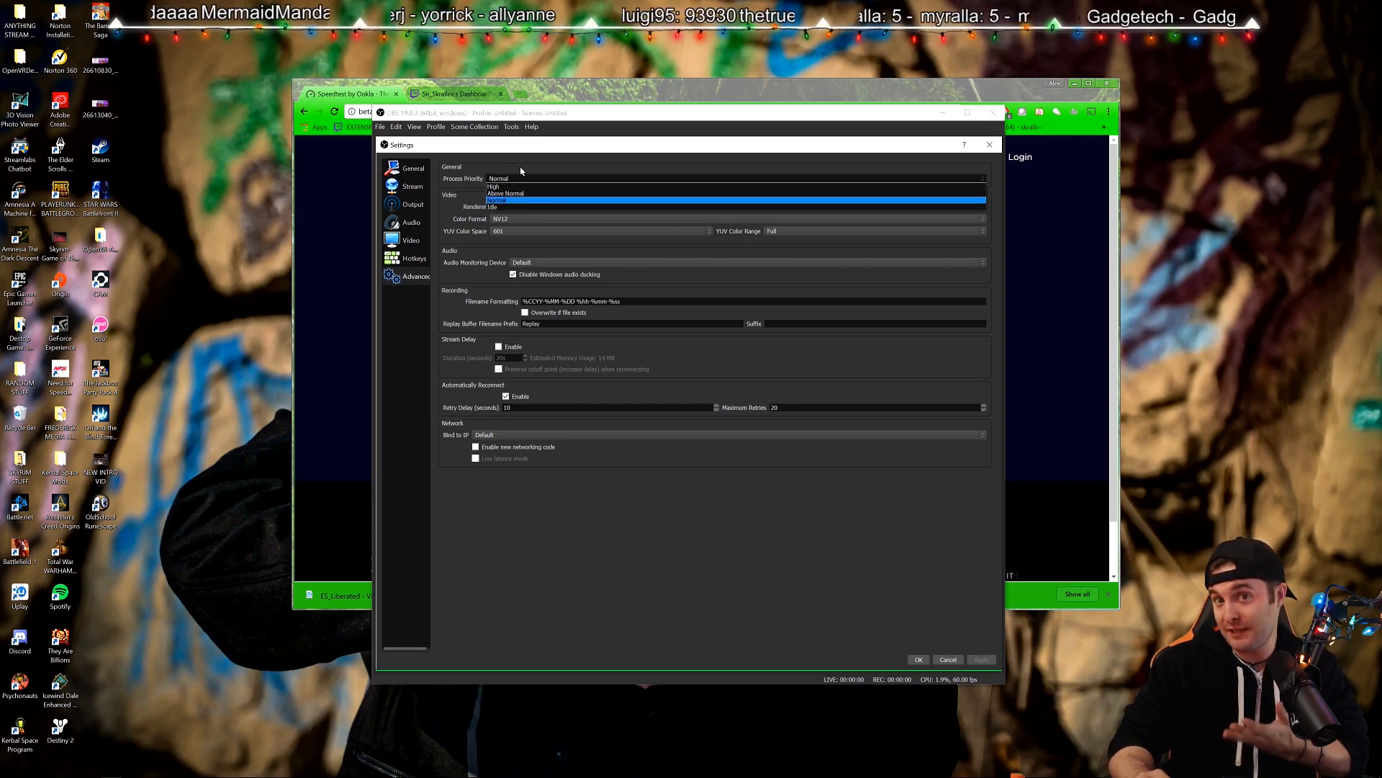
pyautogui.click(510, 179)
pyautogui.click(508, 178)
pyautogui.click(506, 180)
pyautogui.click(505, 180)
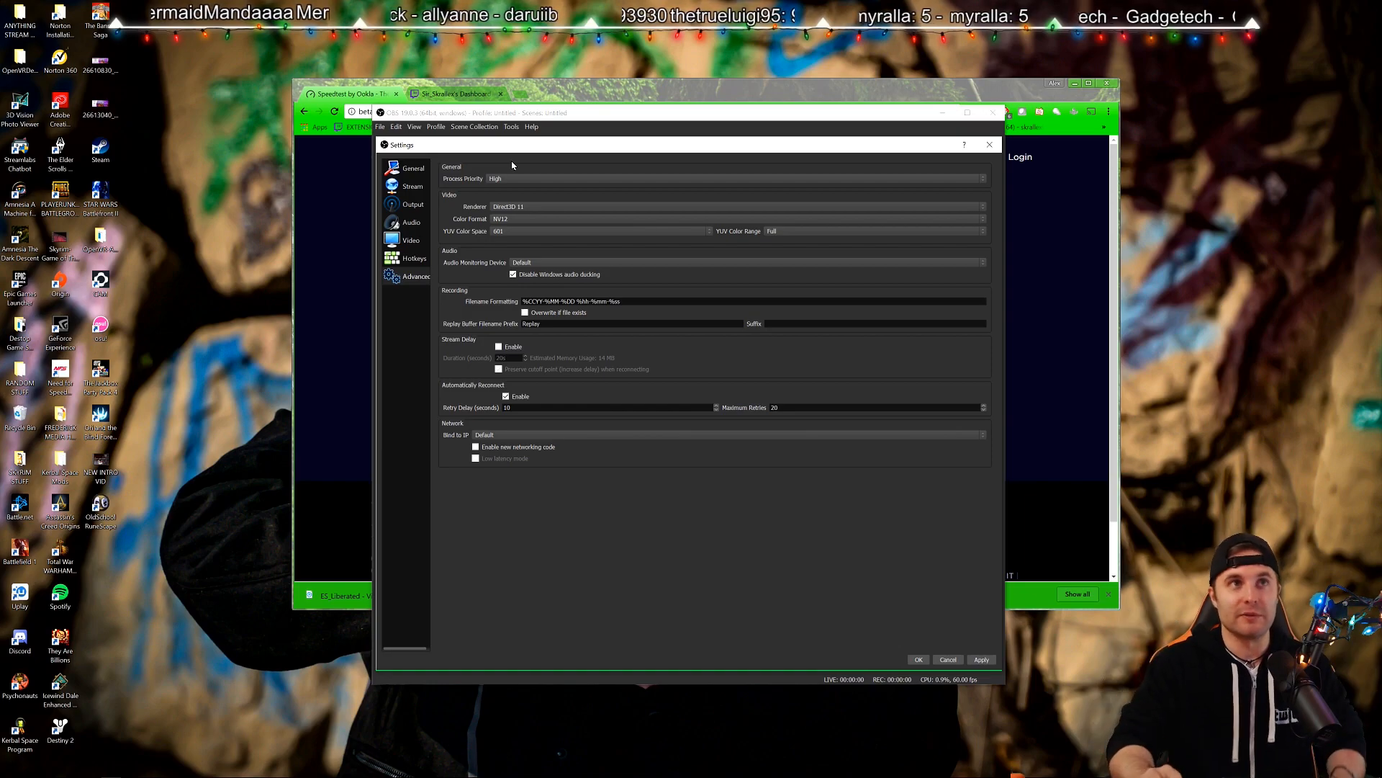
pyautogui.click(530, 178)
pyautogui.click(521, 198)
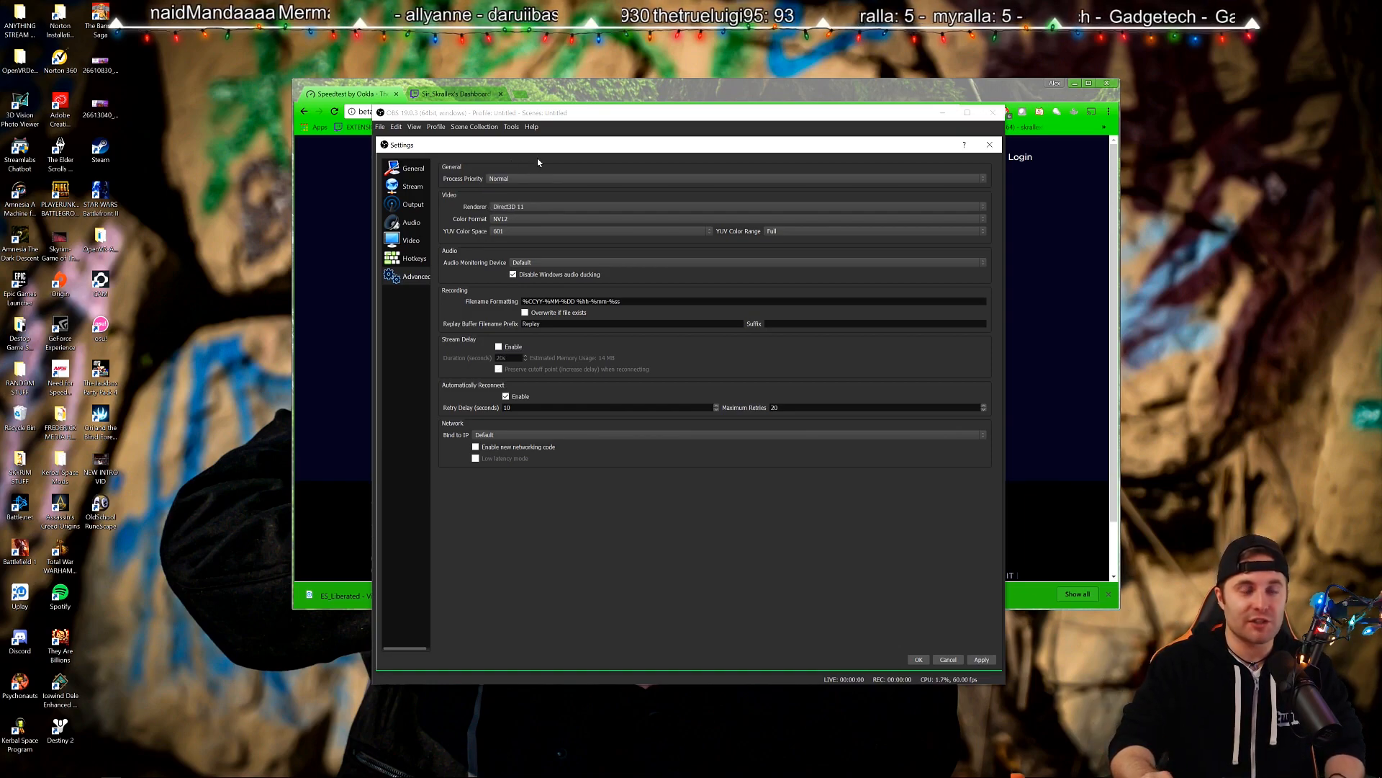
pyautogui.click(979, 660)
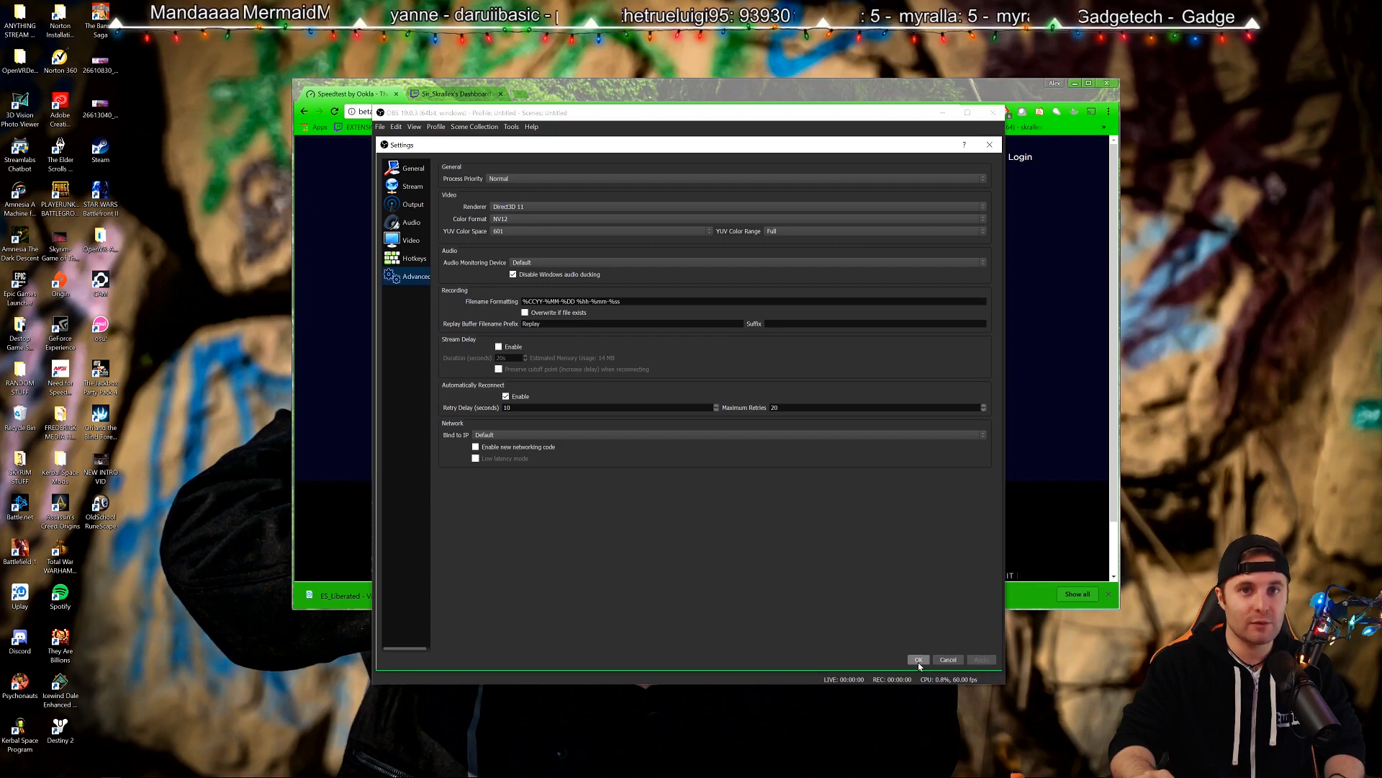
# Revisit the General and Stream pages, ending on the Output settings.
pyautogui.click(410, 168)
pyautogui.click(409, 190)
pyautogui.click(410, 204)
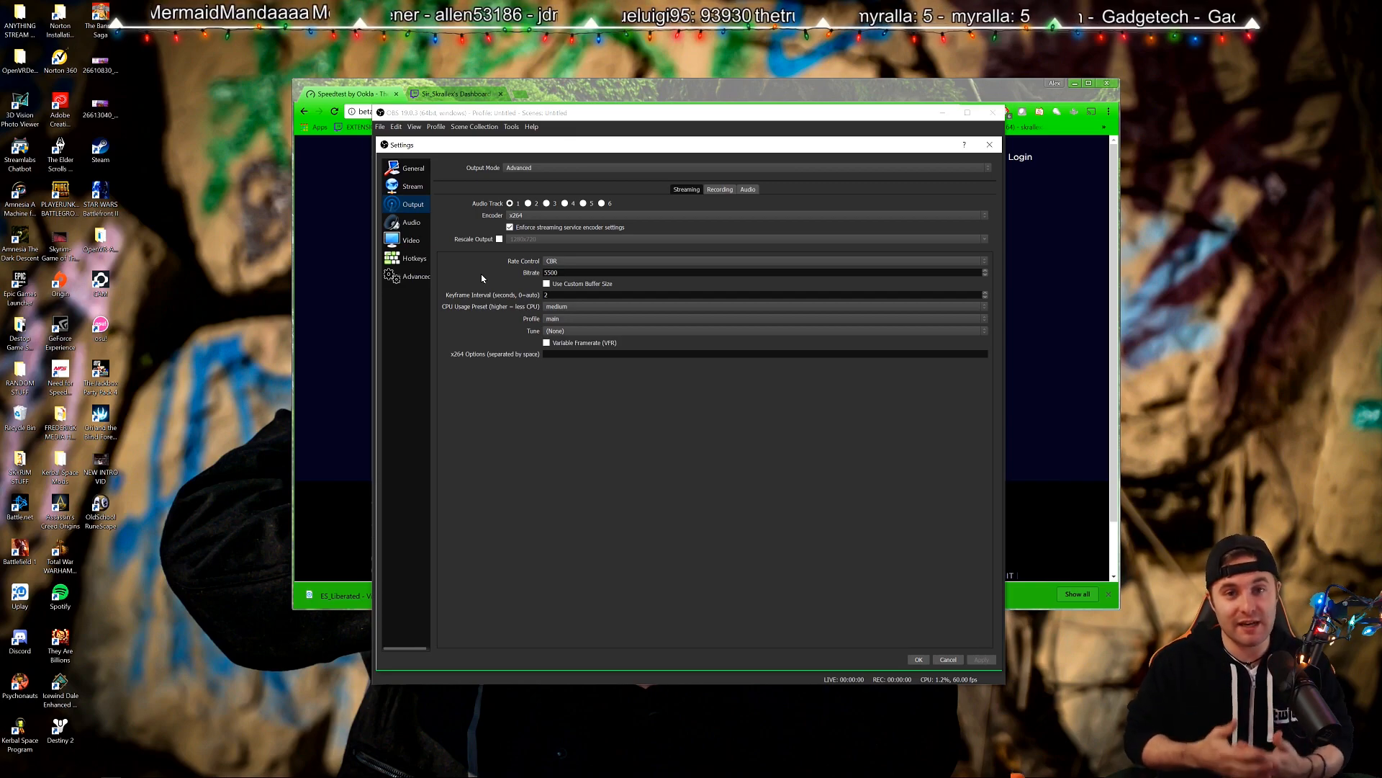
# Cycle through the General, Output, Stream, Audio, Video and Hotkeys pages, ending on Advanced.
pyautogui.click(414, 276)
pyautogui.click(408, 171)
pyautogui.click(409, 205)
pyautogui.click(409, 186)
pyautogui.click(409, 205)
pyautogui.click(409, 222)
pyautogui.click(409, 241)
pyautogui.click(409, 259)
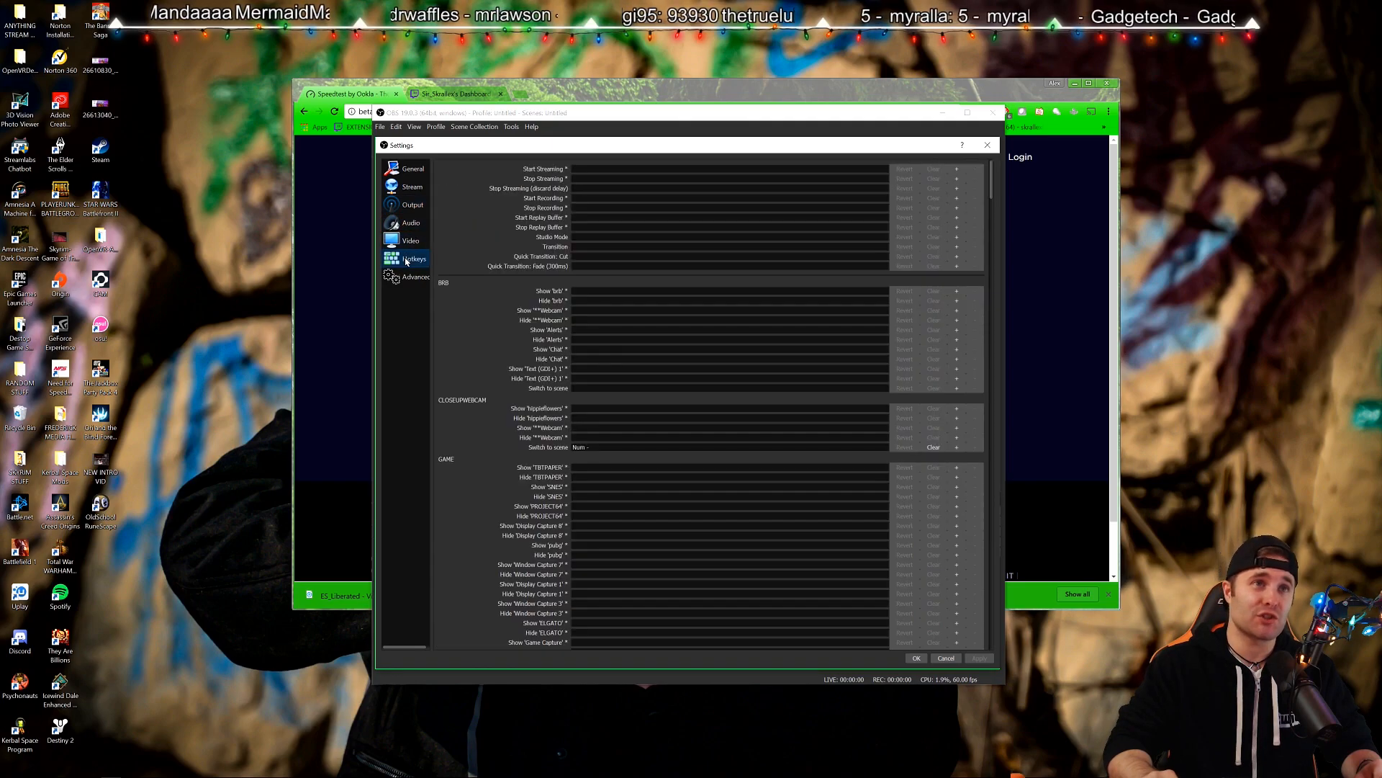
pyautogui.click(408, 279)
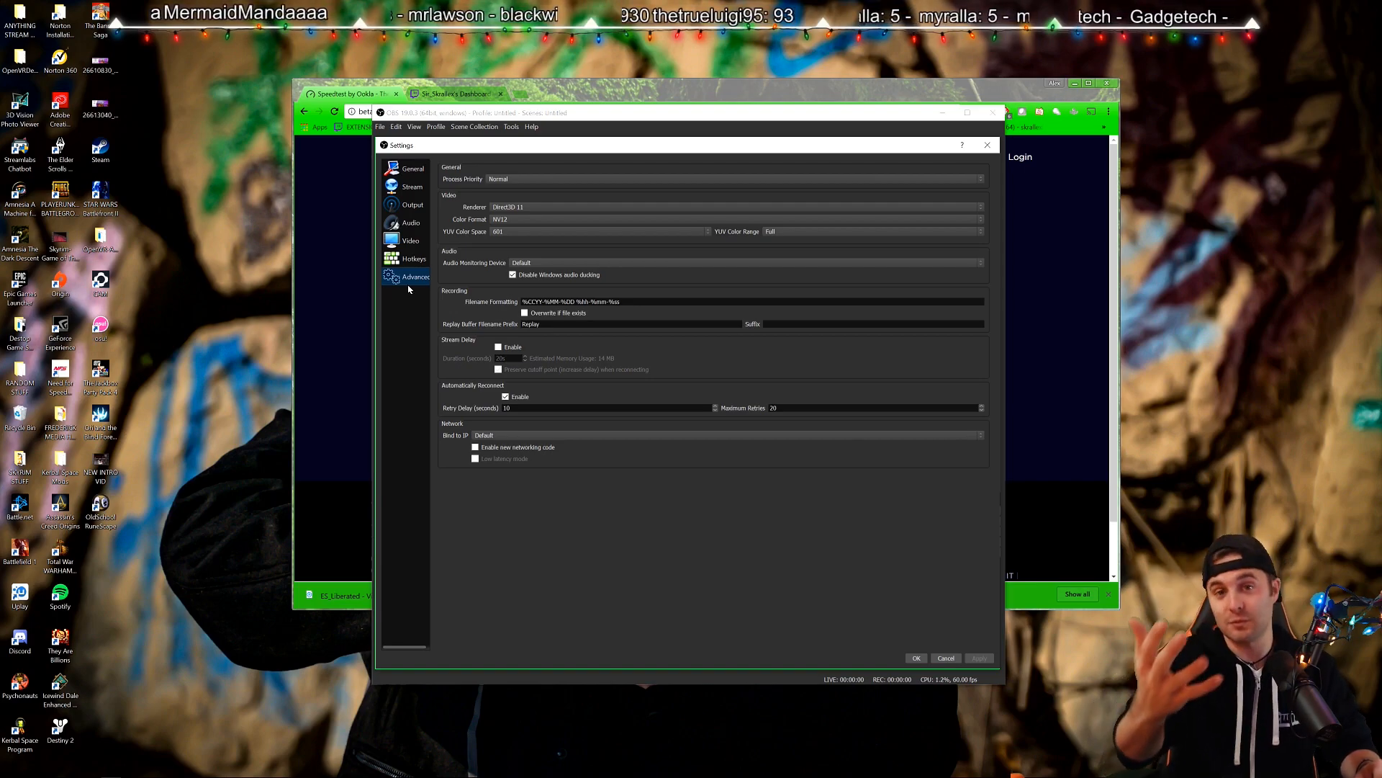
# Confirm the settings with OK and return to the OBS main window.
pyautogui.click(913, 658)
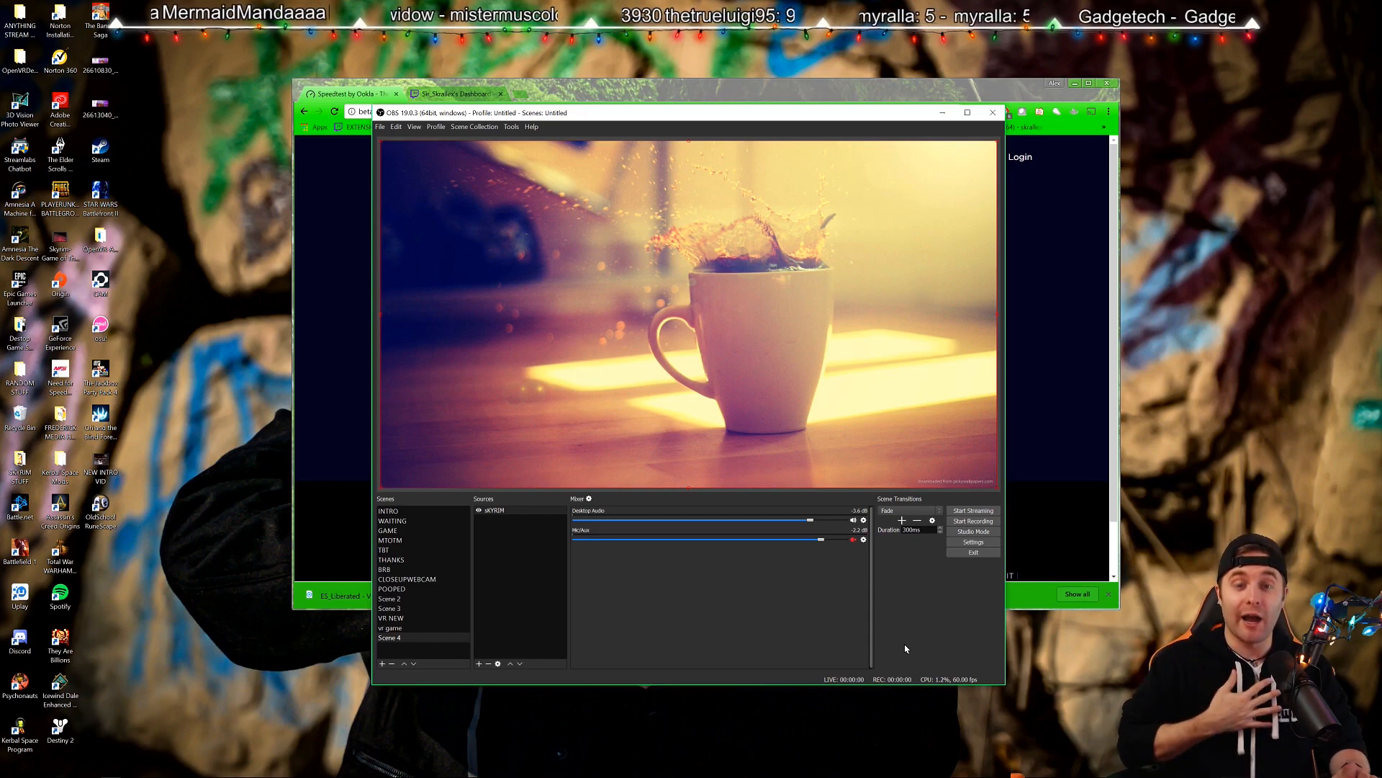